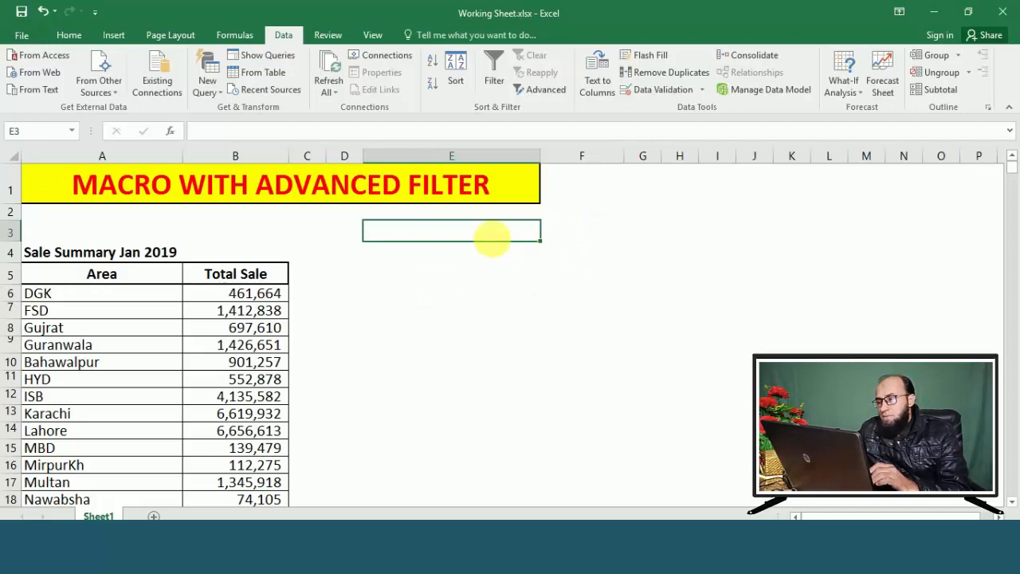
- Examine the Area and Total Sale columns of the Sale Summary Jan 2019 table
{"action": "left_click", "coordinate": [115, 258]}
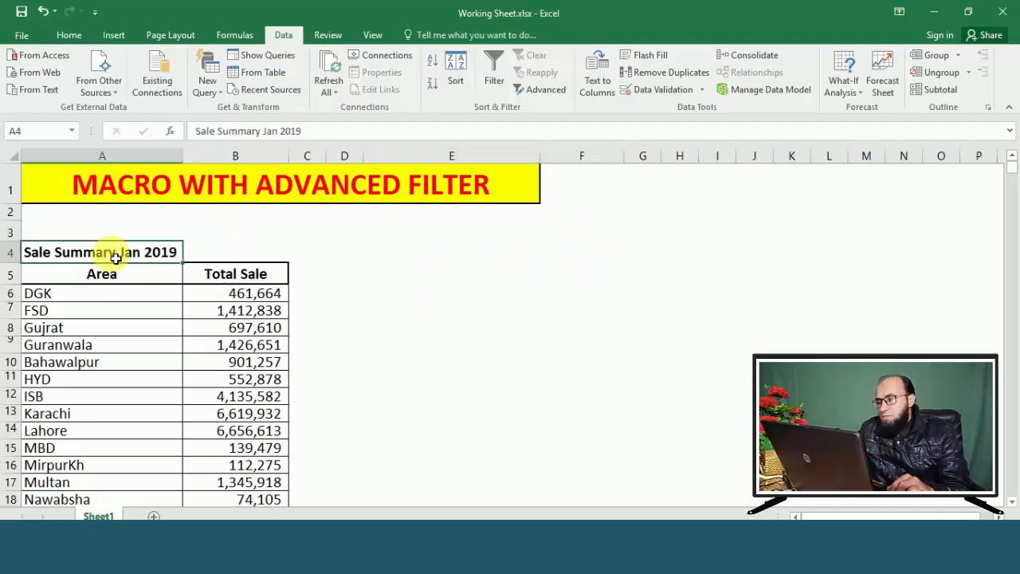
{"action": "key", "text": "Down"}
{"action": "key", "text": "Down"}
{"action": "key", "text": "Down"}
{"action": "key", "text": "Up"}
{"action": "key", "text": "Up"}
{"action": "key", "text": "Up"}
{"action": "key", "text": "Right"}
{"action": "key", "text": "Right"}
{"action": "key", "text": "Down"}
{"action": "key", "text": "Right"}
{"action": "key", "text": "Right"}
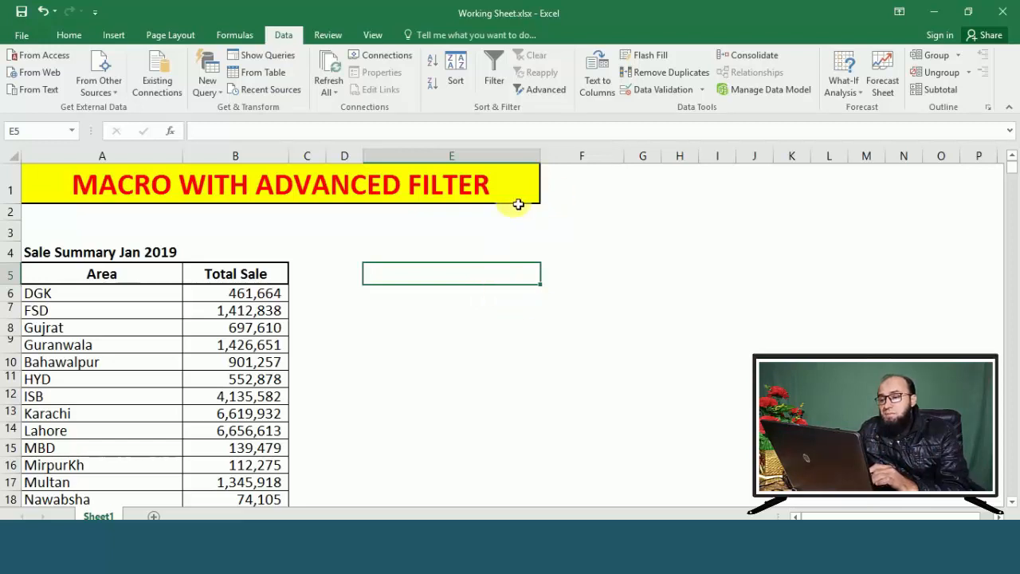
- Start an Advanced Filter and set its list range to Sheet1 A5:B26, covering the sales table from its headers to Grand Total
{"action": "left_click", "coordinate": [543, 89]}
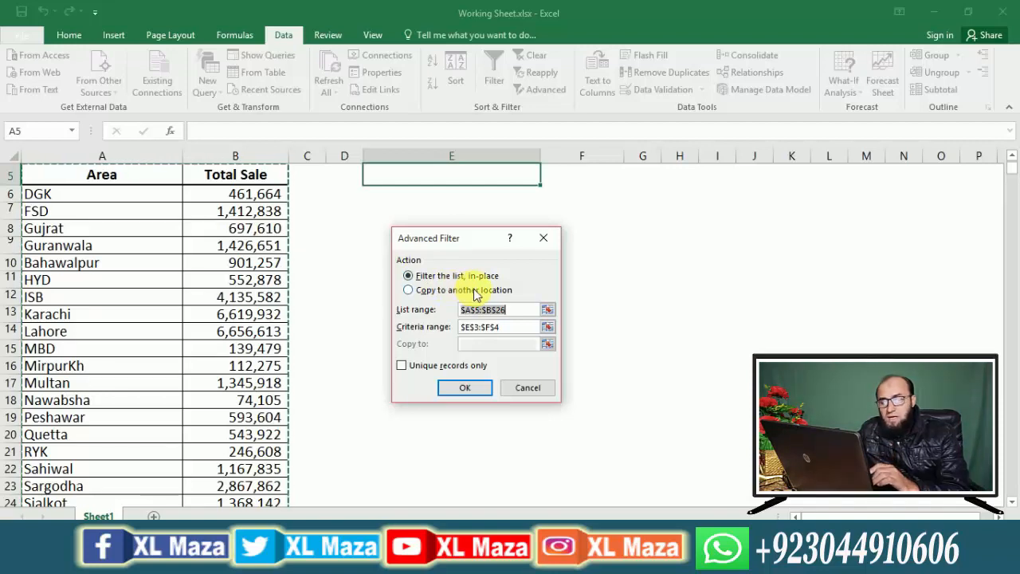
{"action": "left_click", "coordinate": [193, 193]}
{"action": "scroll", "coordinate": [110, 171], "scroll_direction": "up", "scroll_amount": 1}
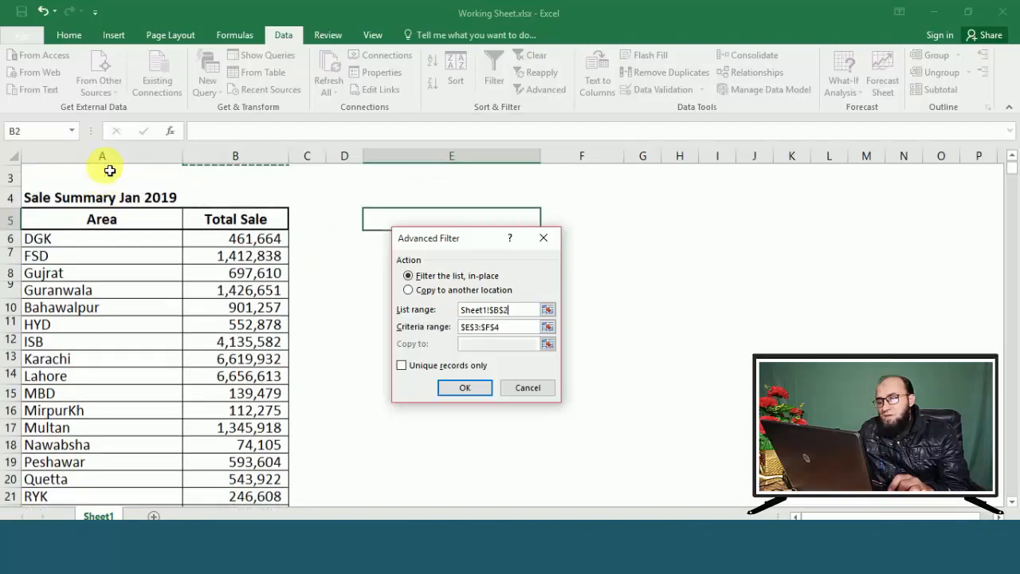
{"action": "key", "text": "Left"}
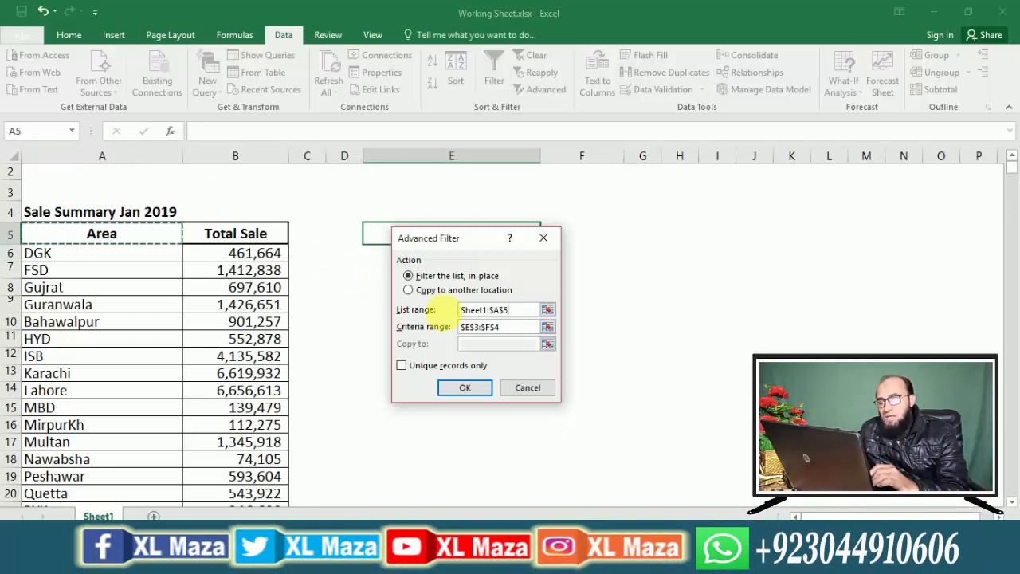
{"action": "left_click", "coordinate": [550, 313]}
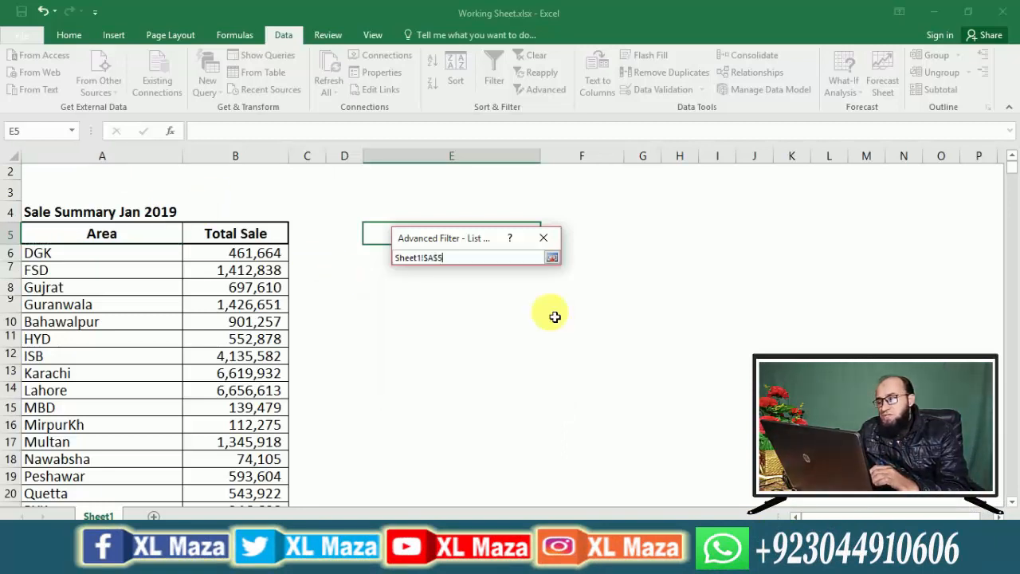
{"action": "left_click", "coordinate": [158, 235]}
{"action": "key", "text": "ctrl+shift+Right"}
{"action": "key", "text": "ctrl+shift+Down"}
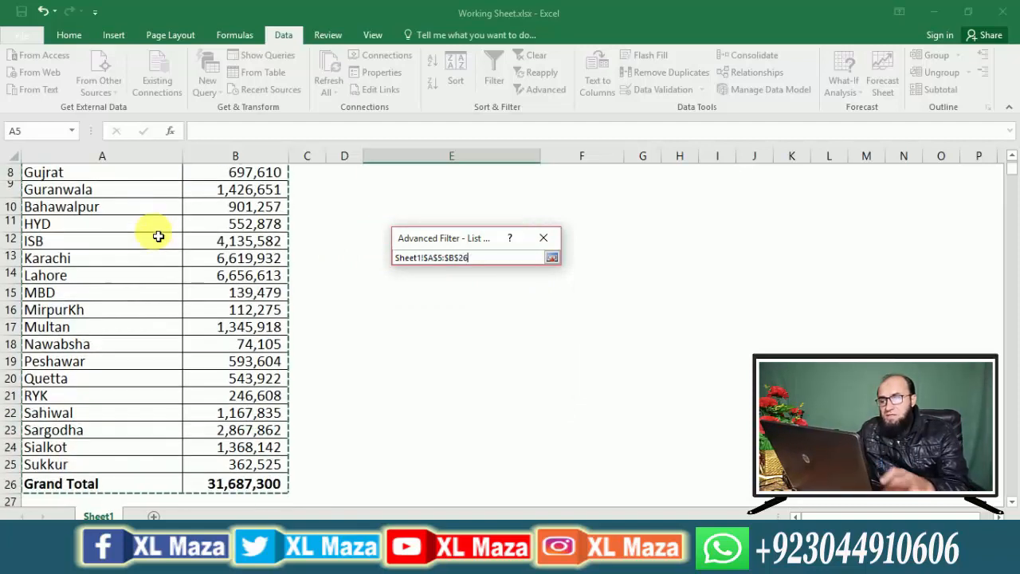
{"action": "key", "text": "Return"}
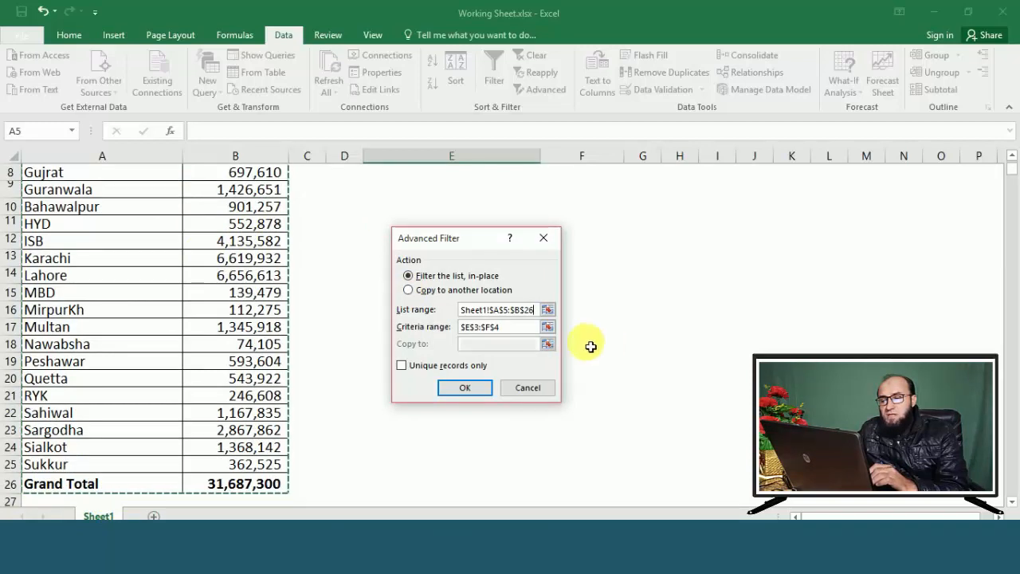
- Set the criteria range to A5:A6, covering the Area header and DGK, and filter the list in place
{"action": "left_click", "coordinate": [550, 327]}
{"action": "left_click", "coordinate": [551, 327]}
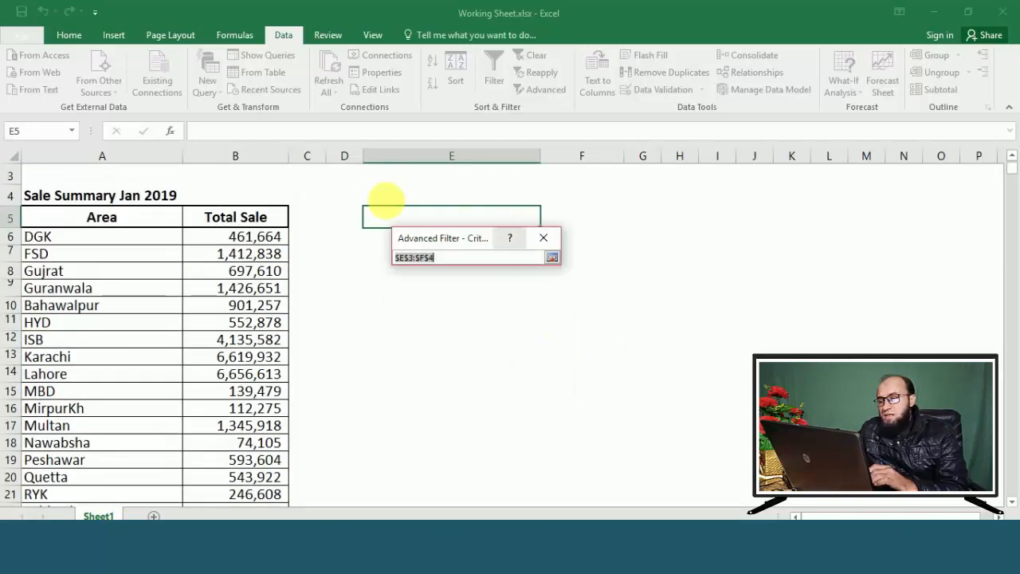
{"action": "left_click", "coordinate": [130, 218]}
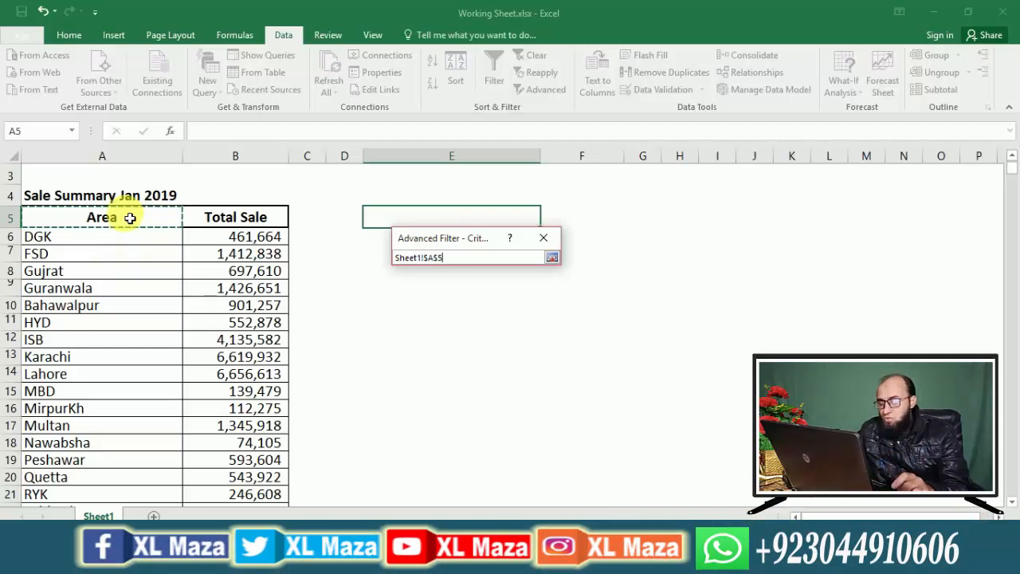
{"action": "key", "text": "shift+Down"}
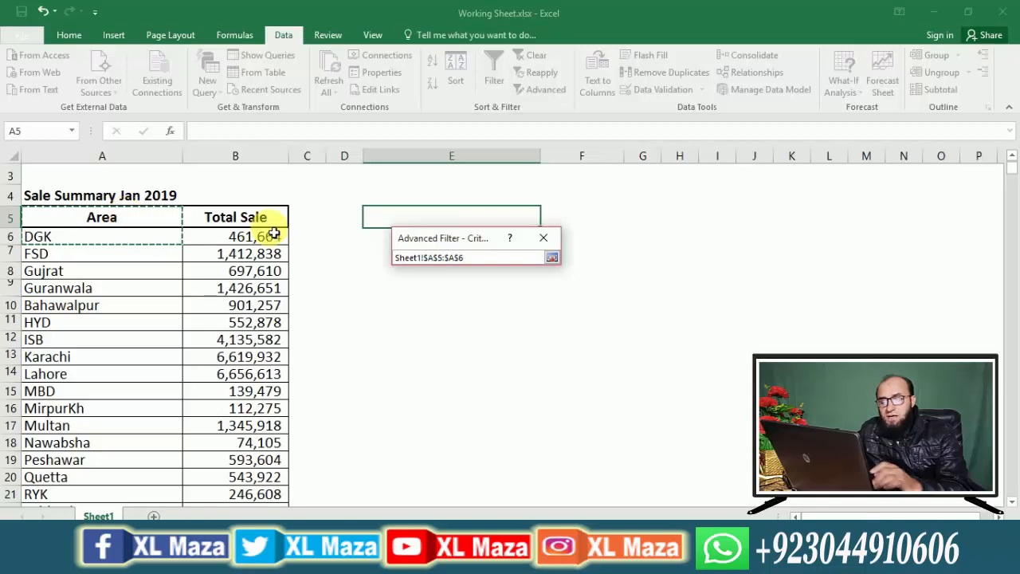
{"action": "key", "text": "Return"}
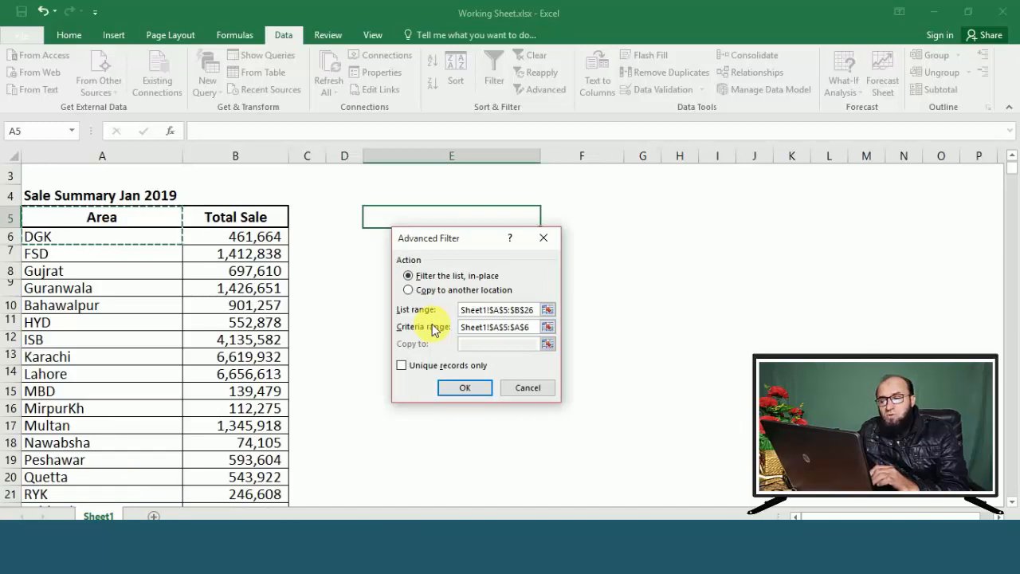
{"action": "left_click", "coordinate": [451, 389]}
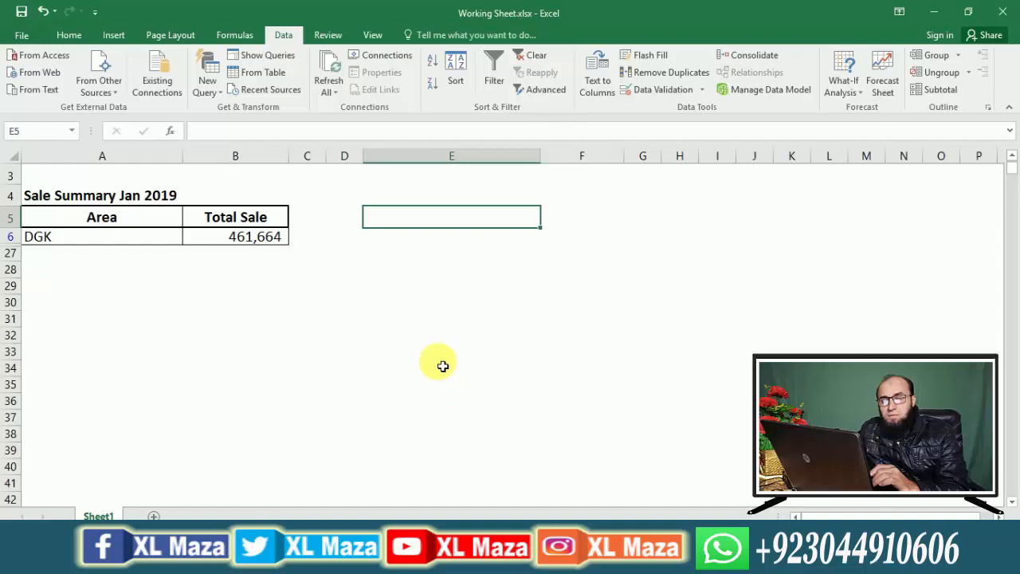
- Clear the in-place filter from the sales table
{"action": "left_click", "coordinate": [148, 226]}
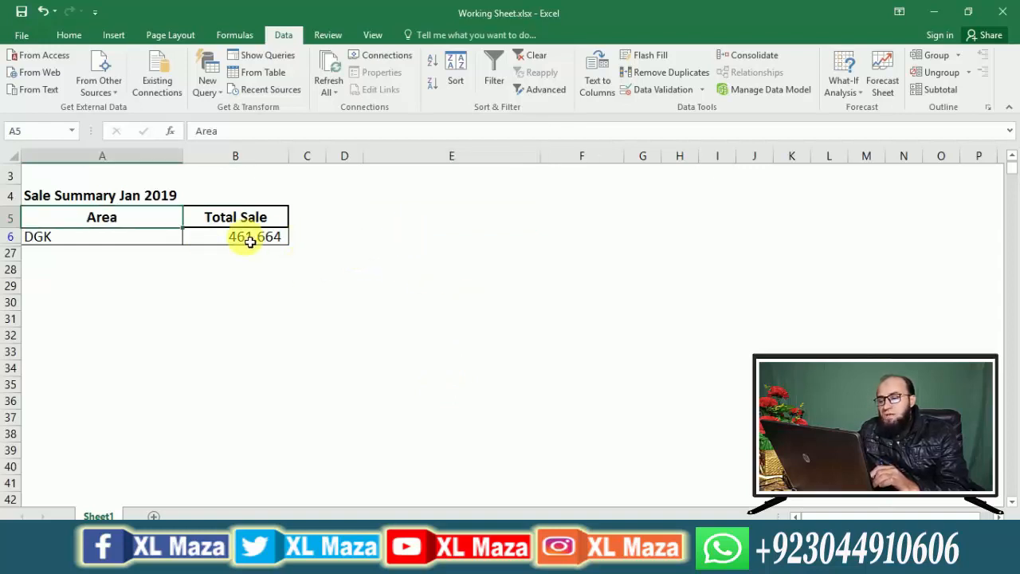
{"action": "left_click", "coordinate": [538, 57]}
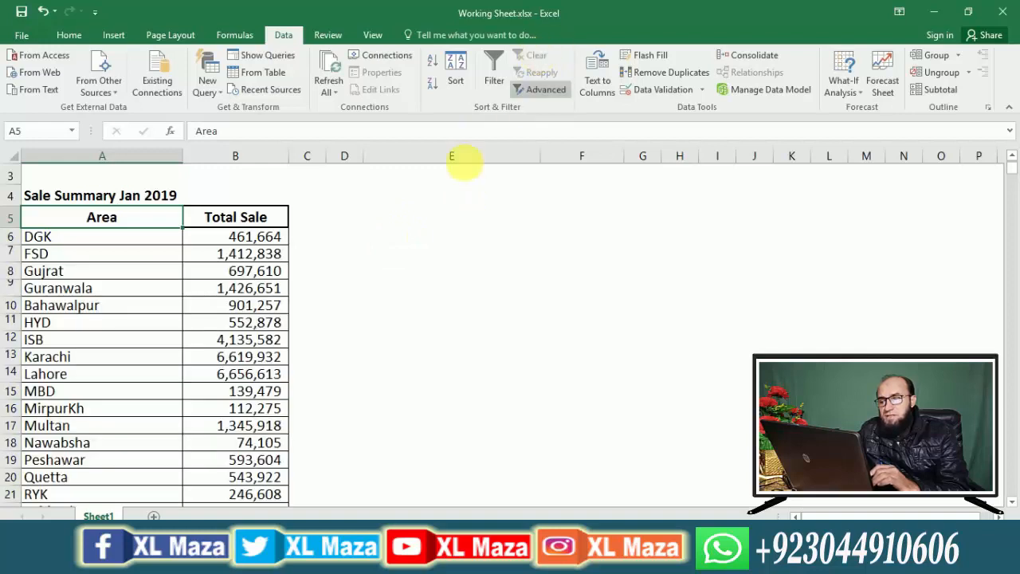
- Start another Advanced Filter from cell E6 and set its list range to Sheet1 A5:B26
{"action": "left_click", "coordinate": [421, 243]}
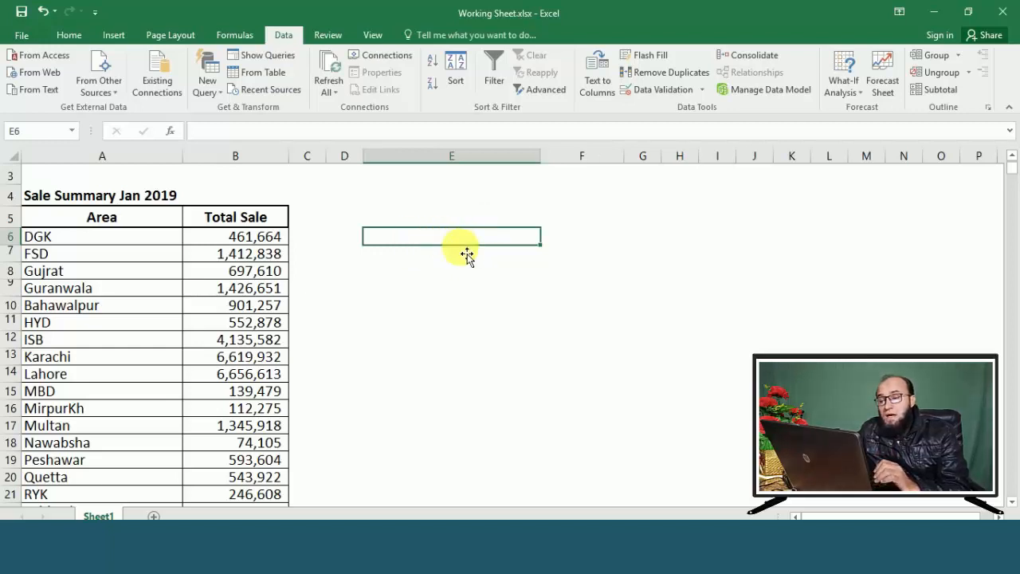
{"action": "left_click", "coordinate": [550, 88]}
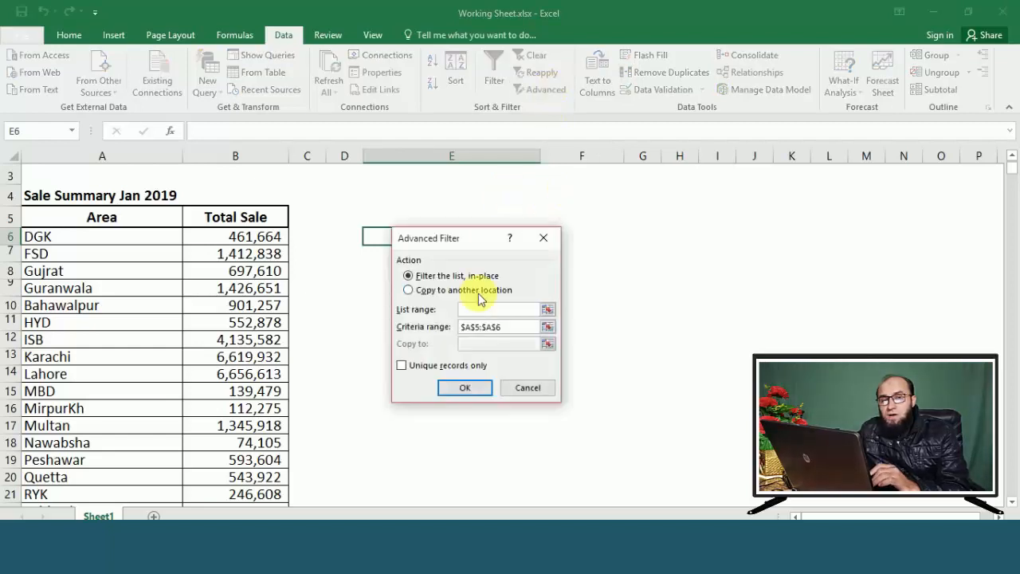
{"action": "left_click", "coordinate": [549, 309]}
{"action": "left_click", "coordinate": [163, 218]}
{"action": "key", "text": "shift+Right"}
{"action": "key", "text": "ctrl+shift+Down"}
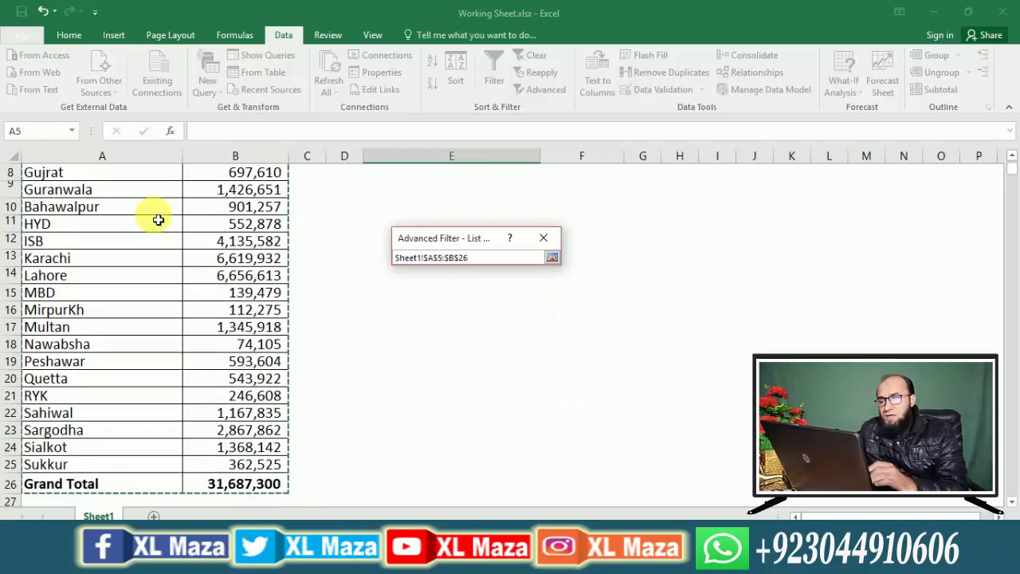
{"action": "key", "text": "Return"}
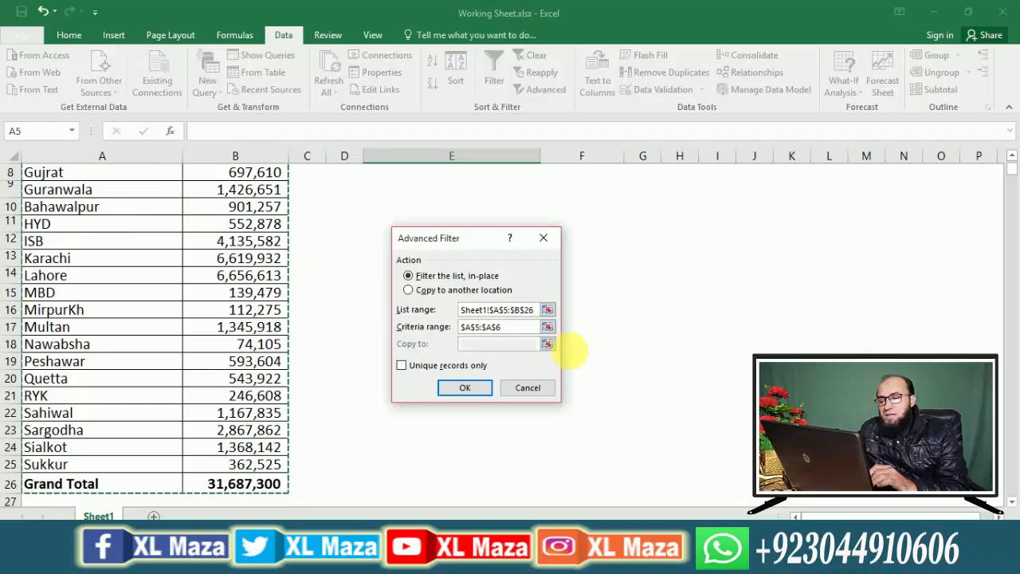
- Copy the records matching criteria range A5:A6 to another location at cell F9, and widen column G to fit the totals
{"action": "left_click", "coordinate": [548, 327]}
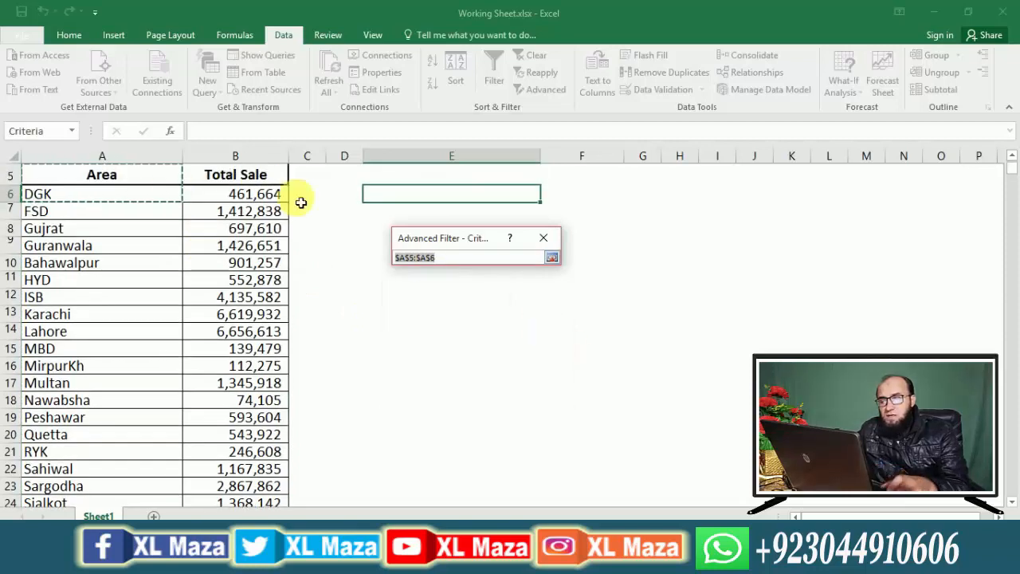
{"action": "key", "text": "Return"}
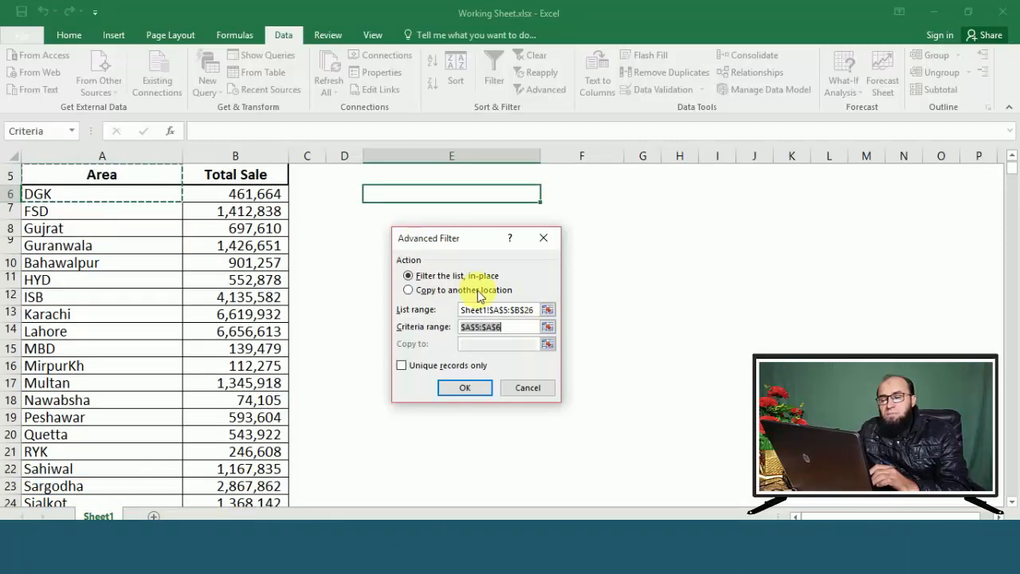
{"action": "left_click", "coordinate": [412, 293]}
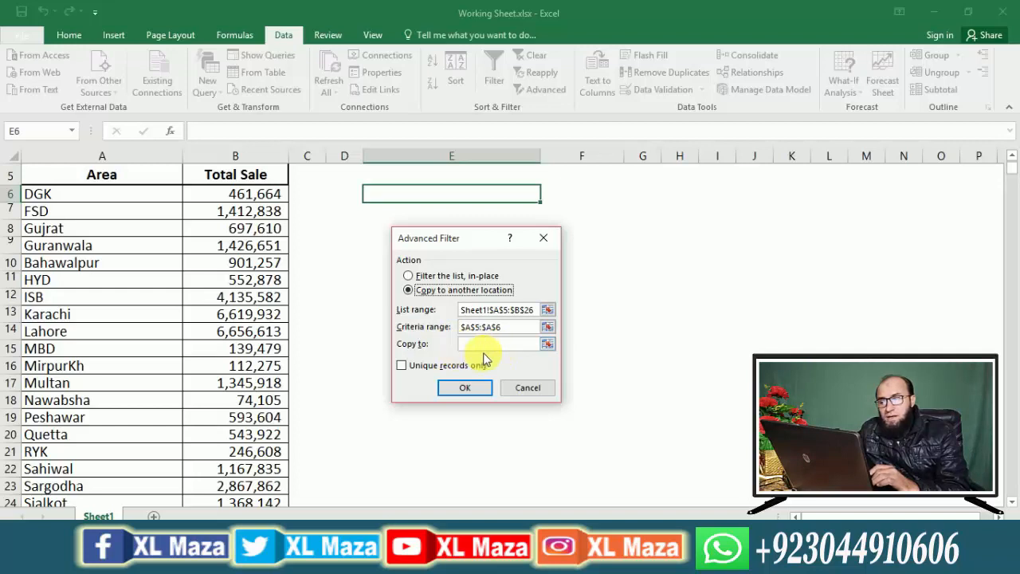
{"action": "left_click", "coordinate": [549, 347]}
{"action": "left_click", "coordinate": [620, 251]}
{"action": "key", "text": "Return"}
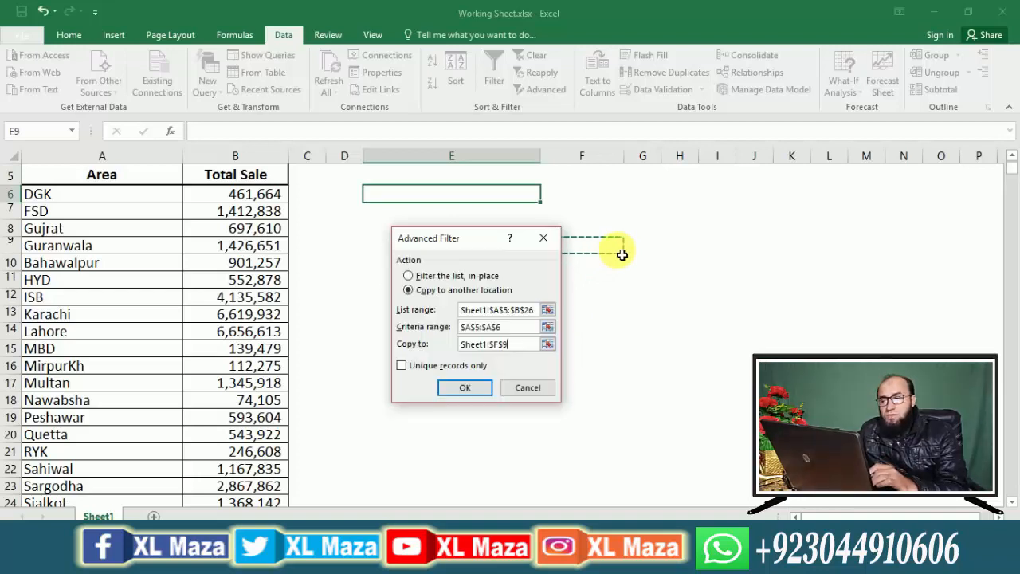
{"action": "left_click_drag", "start_coordinate": [483, 239], "coordinate": [418, 233]}
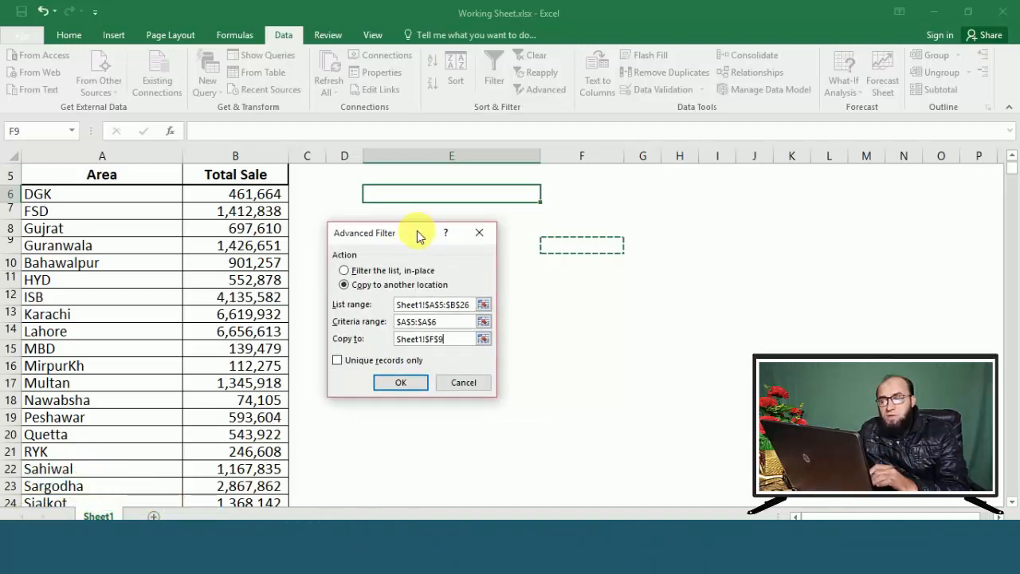
{"action": "left_click", "coordinate": [399, 384]}
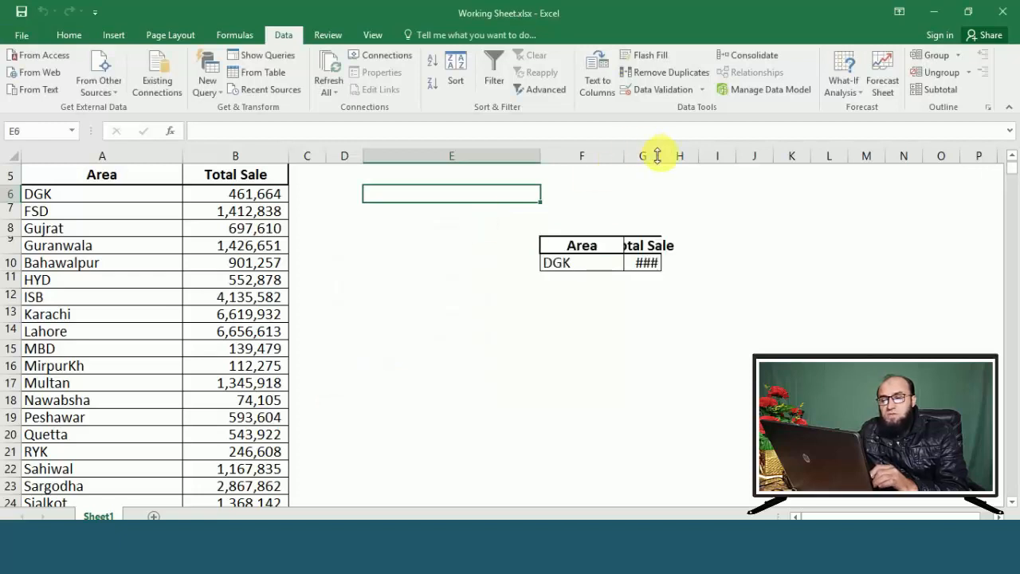
{"action": "left_click_drag", "start_coordinate": [668, 159], "coordinate": [706, 171]}
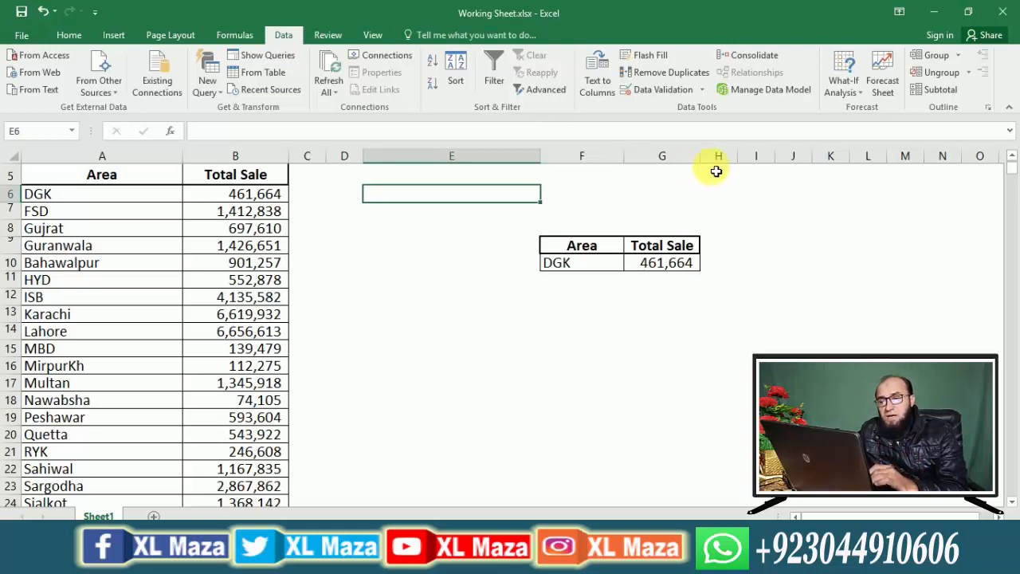
- Rerun the Advanced Filter with criteria range A5:A6, copying the matching records to F9:G9
{"action": "left_click", "coordinate": [610, 241]}
{"action": "left_click", "coordinate": [457, 234]}
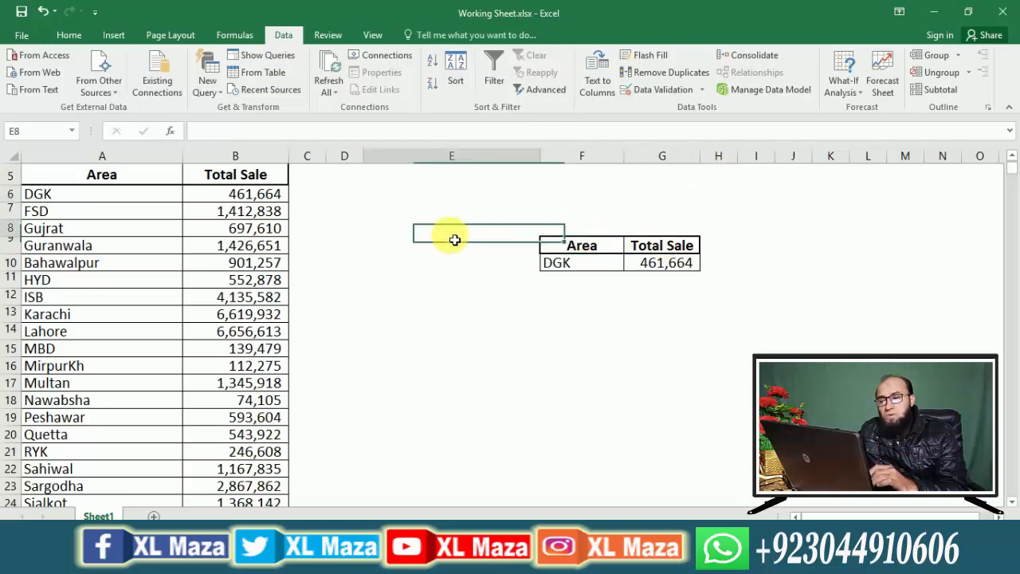
{"action": "left_click", "coordinate": [546, 90]}
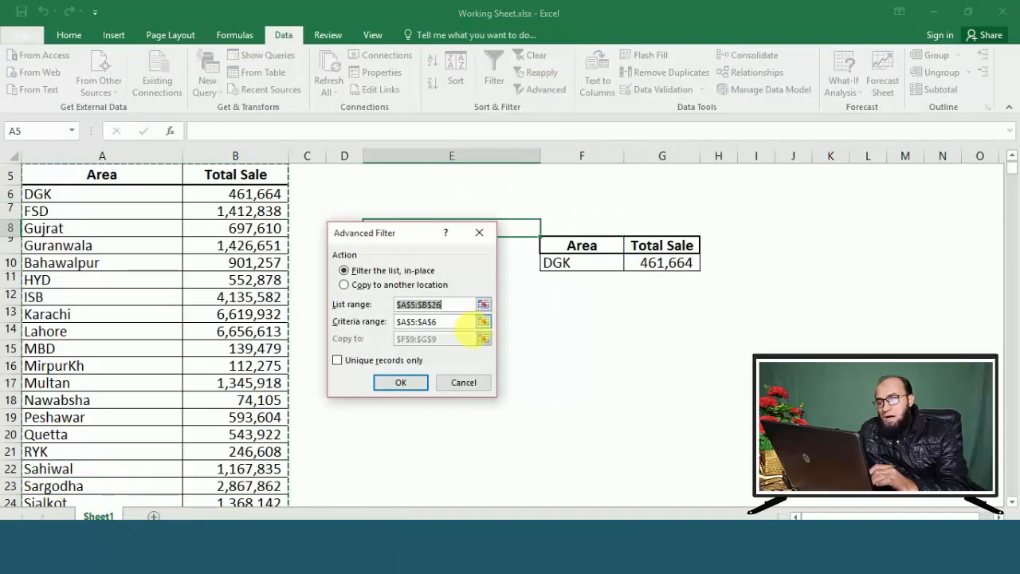
{"action": "left_click", "coordinate": [344, 285]}
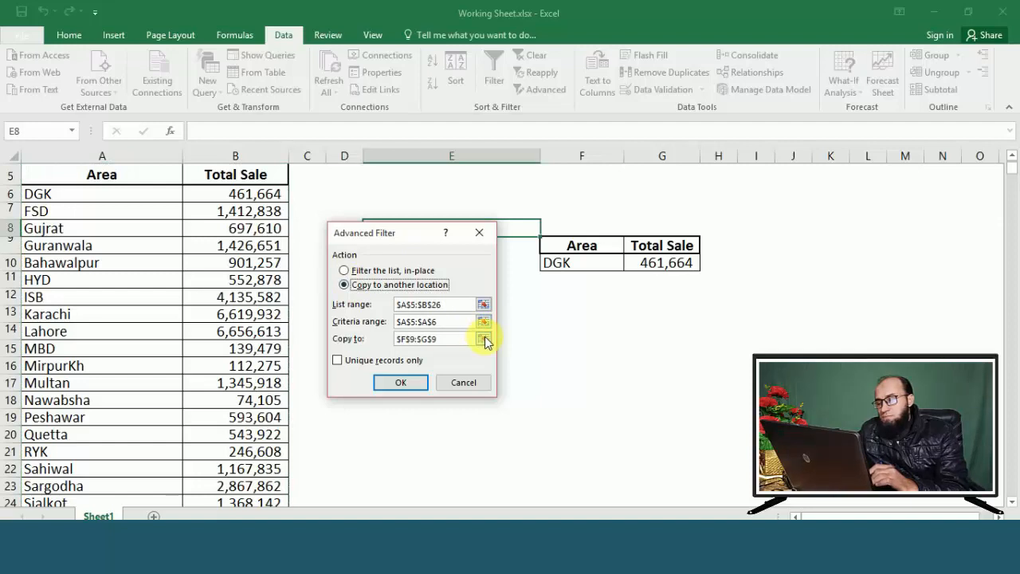
{"action": "left_click", "coordinate": [483, 338]}
{"action": "key", "text": "Return"}
{"action": "left_click", "coordinate": [421, 384]}
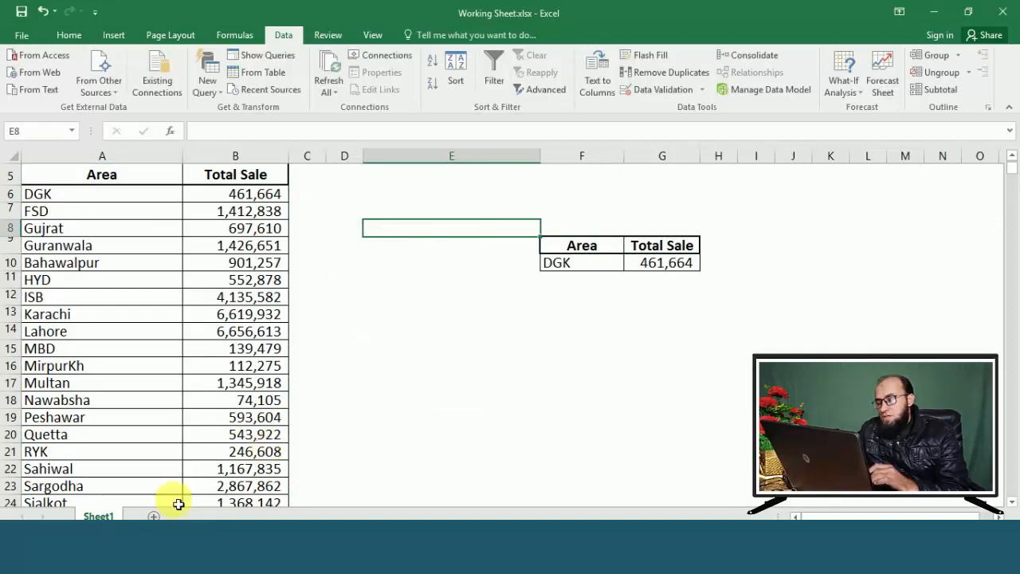
- Add a new blank worksheet after Sheet1 and return to Sheet1
{"action": "left_click", "coordinate": [153, 516]}
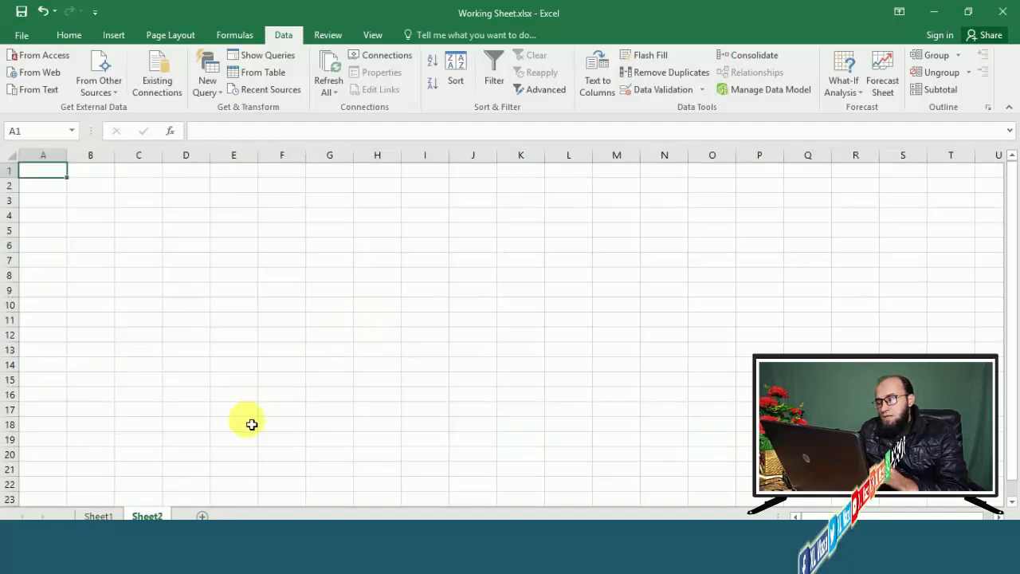
{"action": "left_click", "coordinate": [109, 516]}
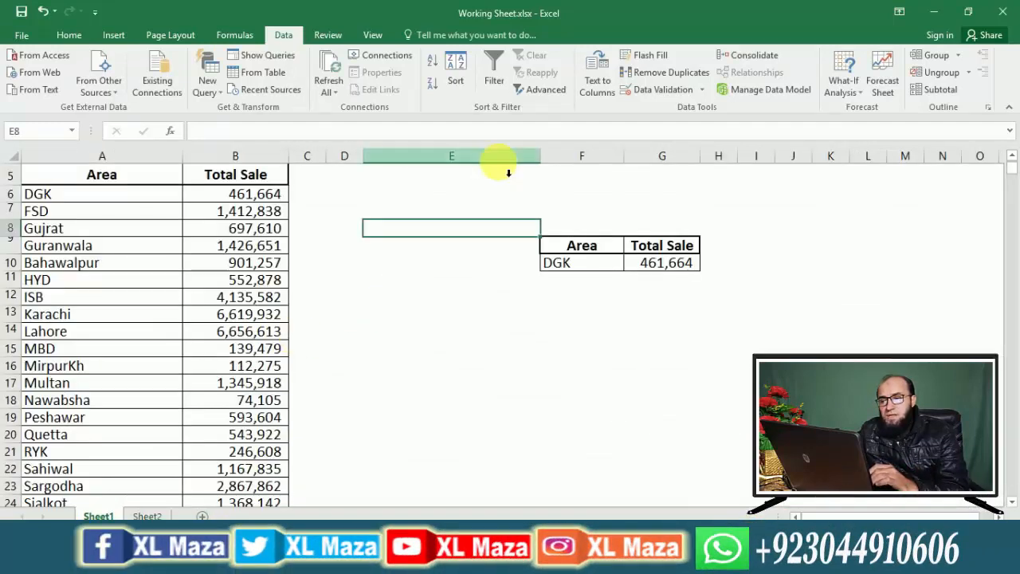
- Try an Advanced Filter from Sheet1 that copies the records matching criteria range A5:A6 to Sheet2 cell B1
{"action": "left_click", "coordinate": [550, 90]}
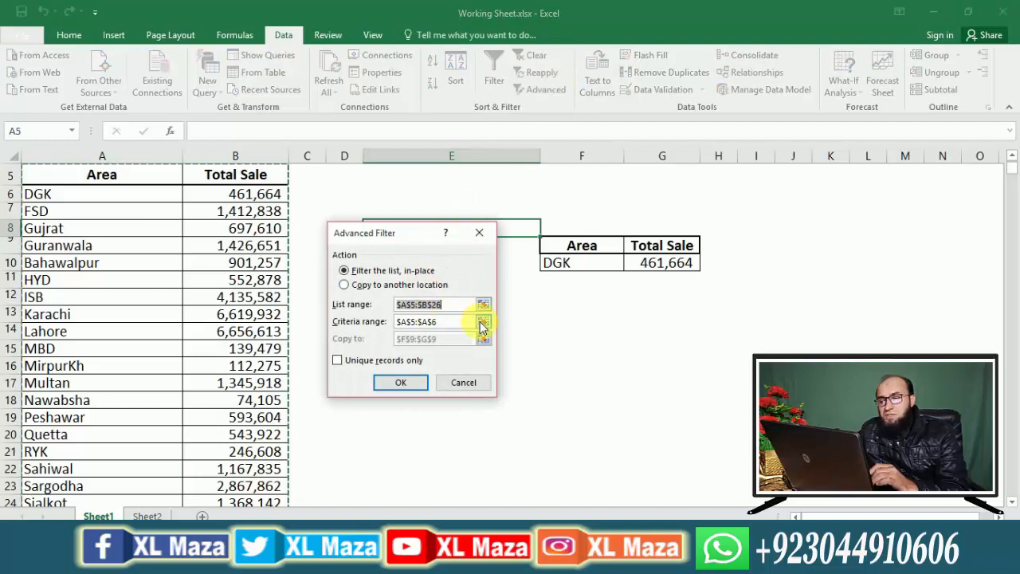
{"action": "left_click", "coordinate": [382, 286]}
{"action": "left_click", "coordinate": [483, 339]}
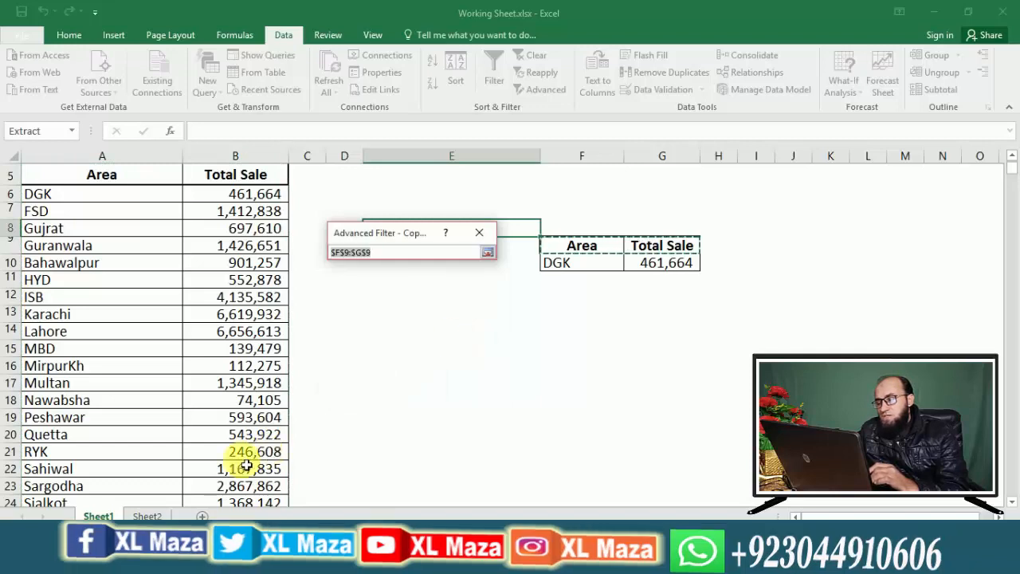
{"action": "left_click", "coordinate": [150, 516]}
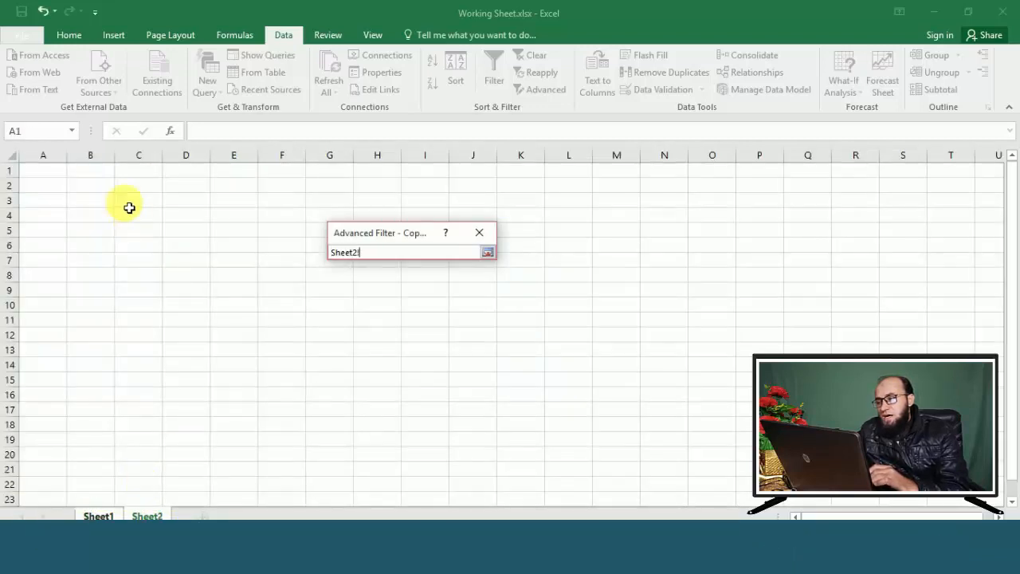
{"action": "left_click", "coordinate": [102, 174]}
{"action": "key", "text": "Return"}
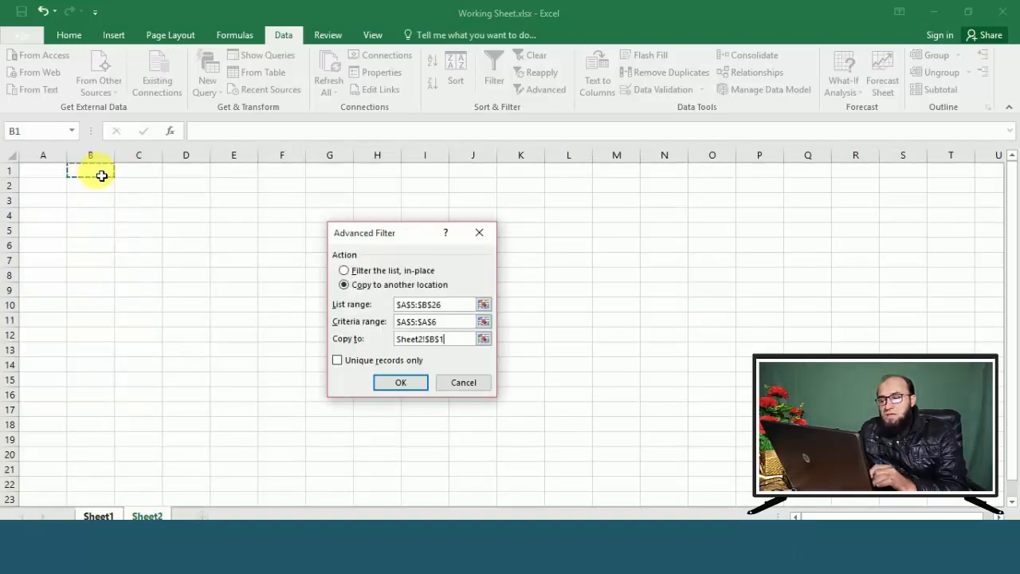
{"action": "left_click", "coordinate": [391, 382]}
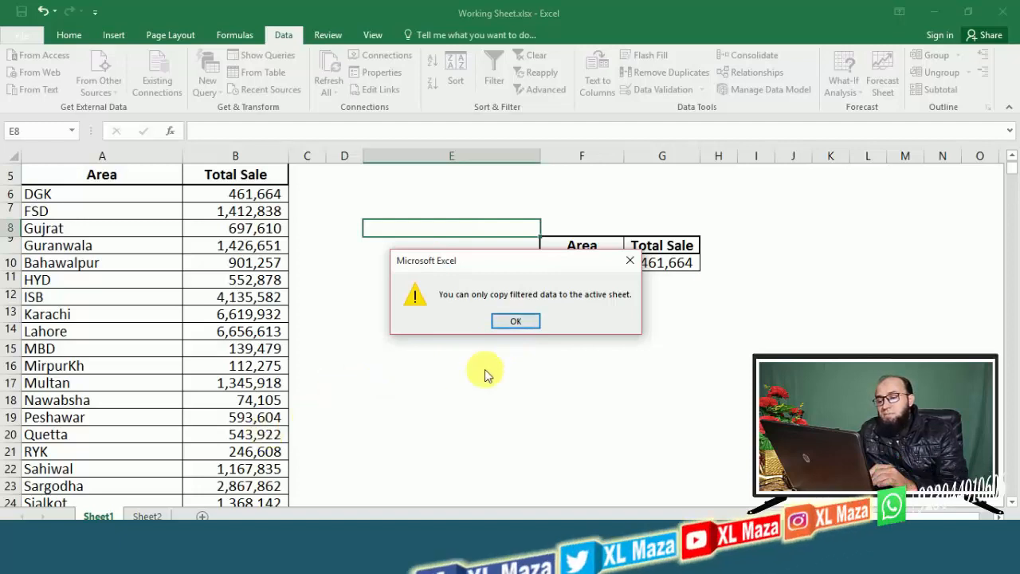
{"action": "left_click", "coordinate": [516, 321]}
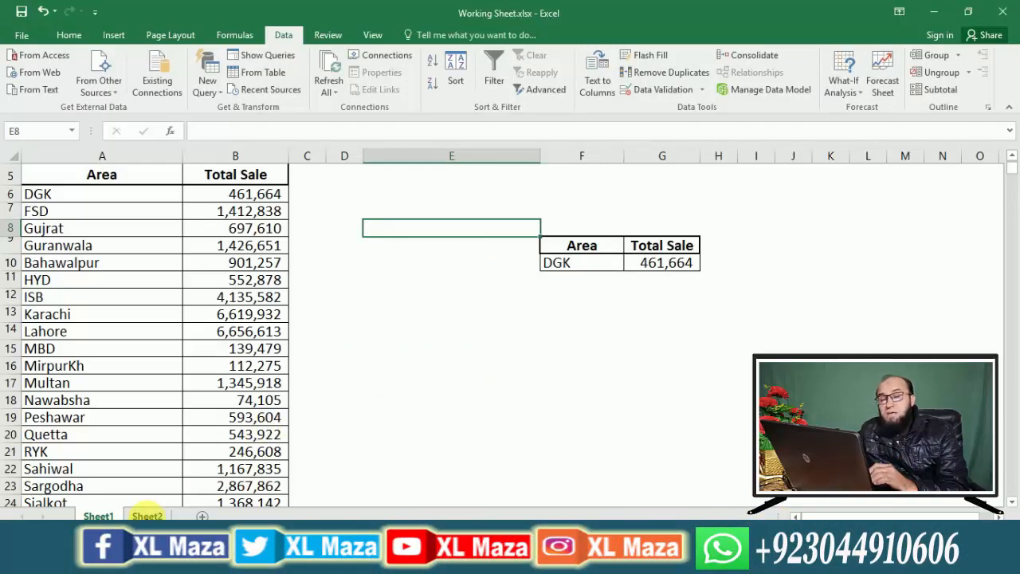
{"action": "left_click", "coordinate": [146, 516]}
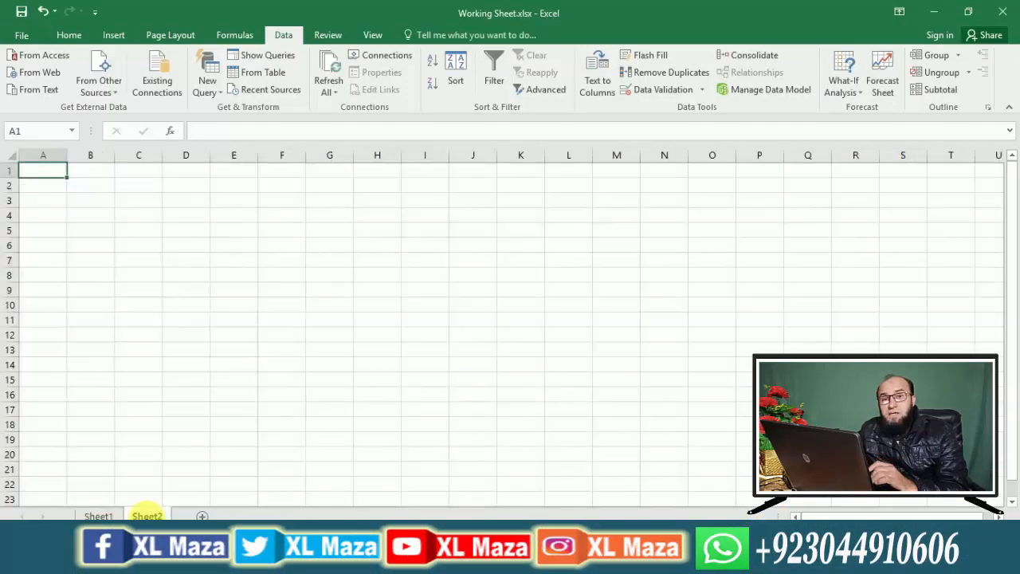
{"action": "left_click", "coordinate": [98, 516]}
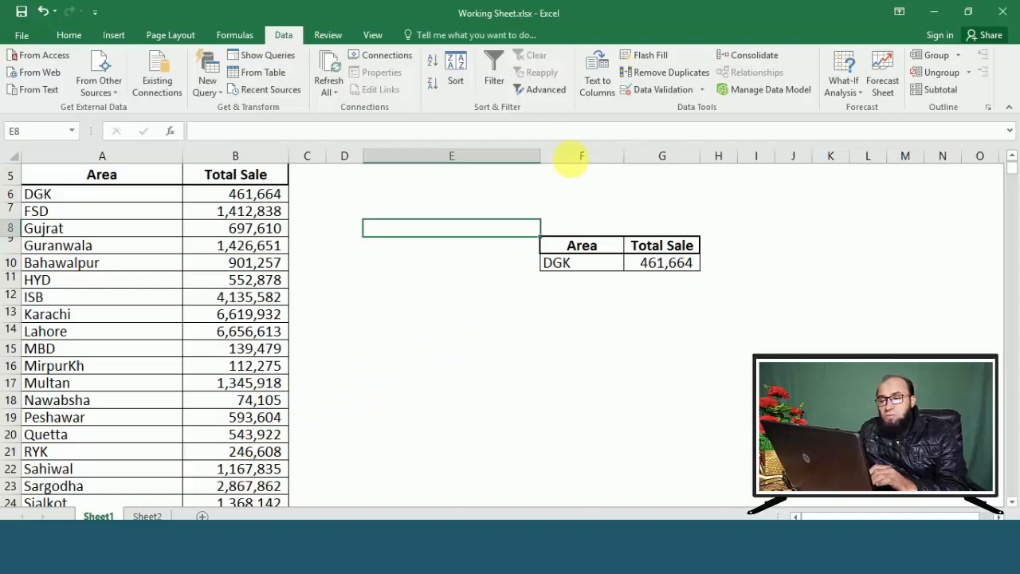
{"action": "left_click", "coordinate": [551, 94]}
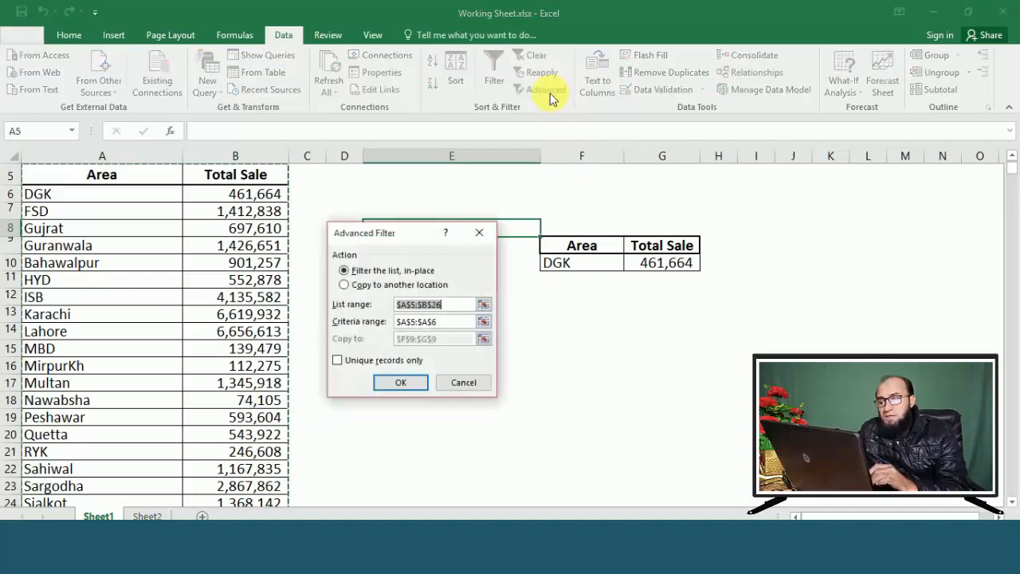
{"action": "left_click", "coordinate": [369, 286]}
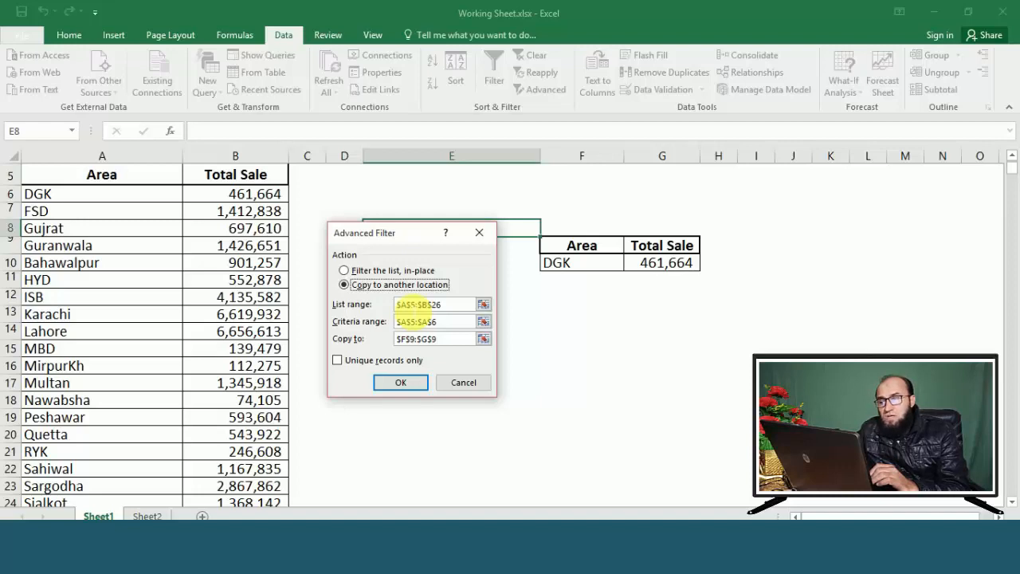
{"action": "key", "text": "Escape"}
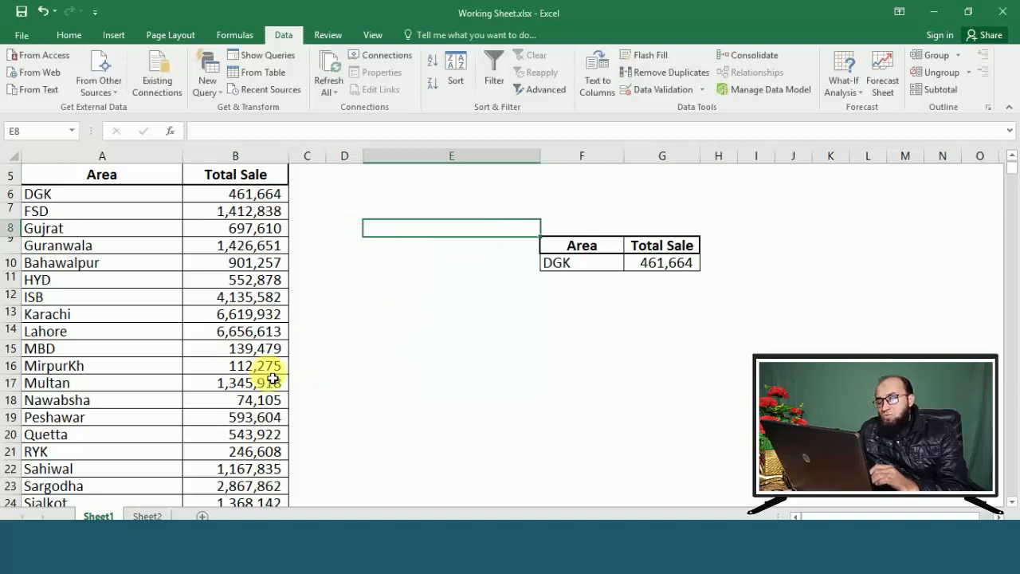
- Switch to Sheet2 and select cell D2
{"action": "left_click", "coordinate": [145, 516]}
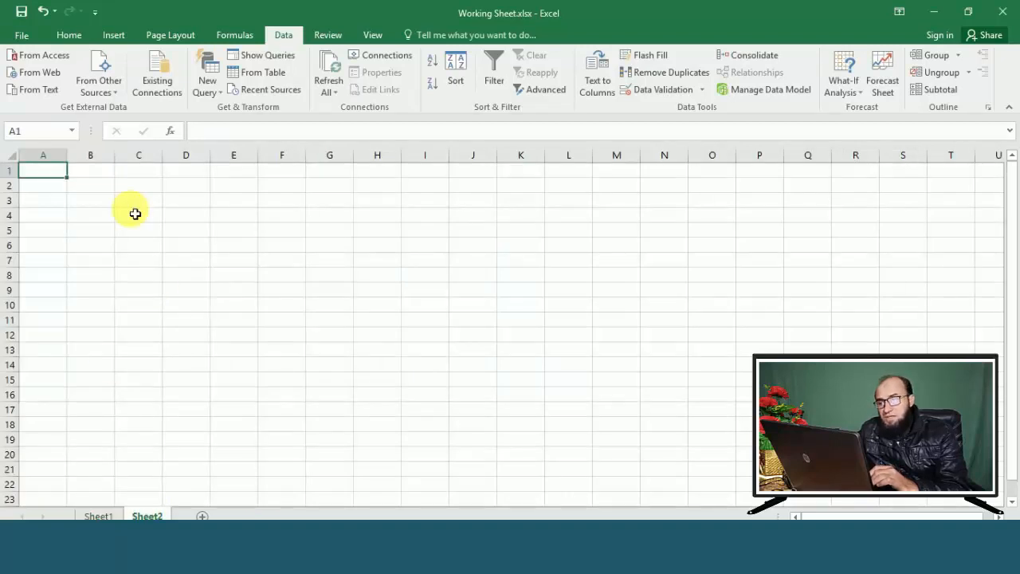
{"action": "left_click", "coordinate": [171, 188]}
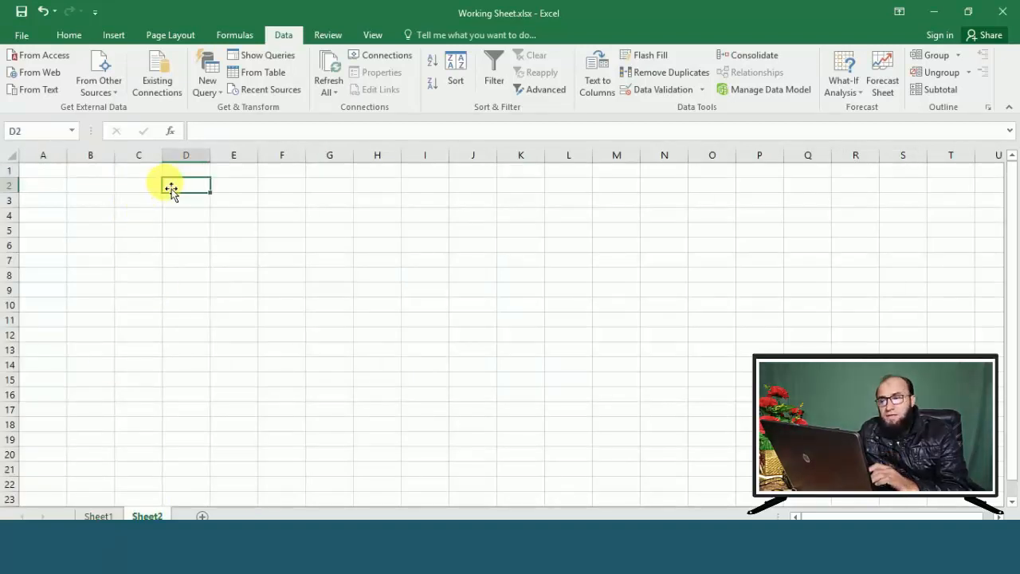
- Try an in-place Advanced Filter from Sheet2 with list range Sheet1 A5:B26 and no criteria range
{"action": "left_click", "coordinate": [542, 90]}
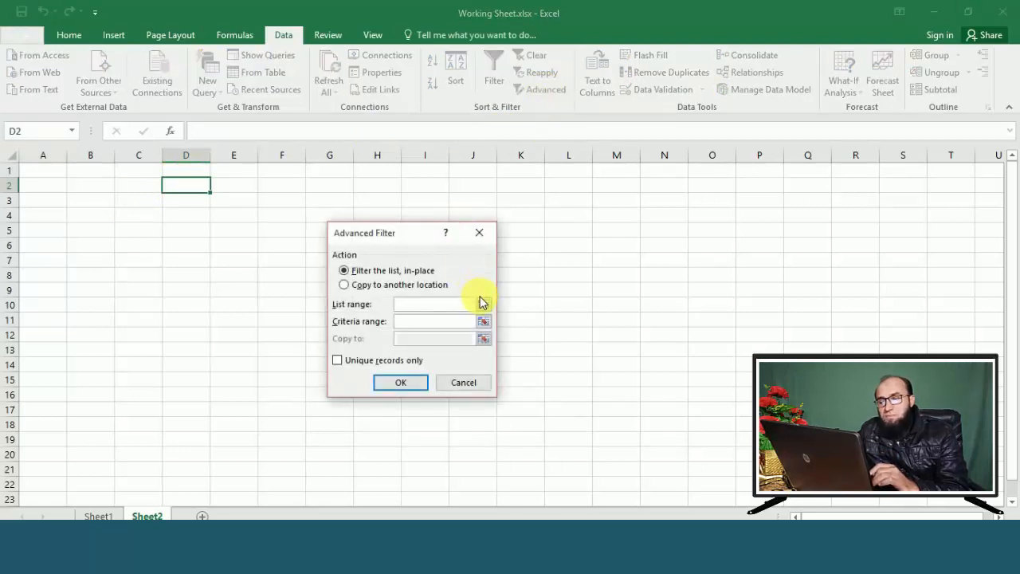
{"action": "left_click", "coordinate": [483, 304]}
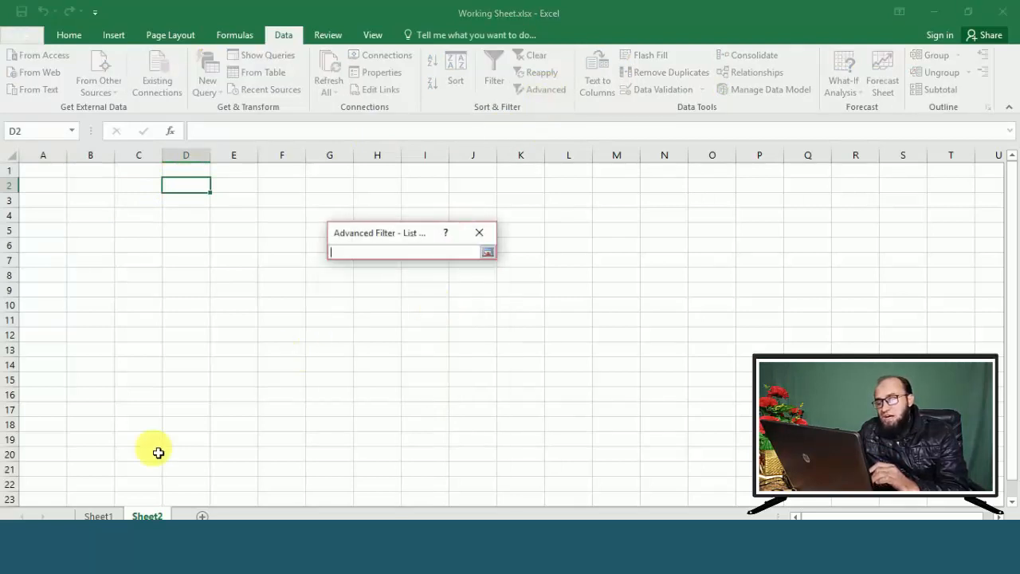
{"action": "left_click", "coordinate": [102, 514]}
{"action": "left_click", "coordinate": [148, 176]}
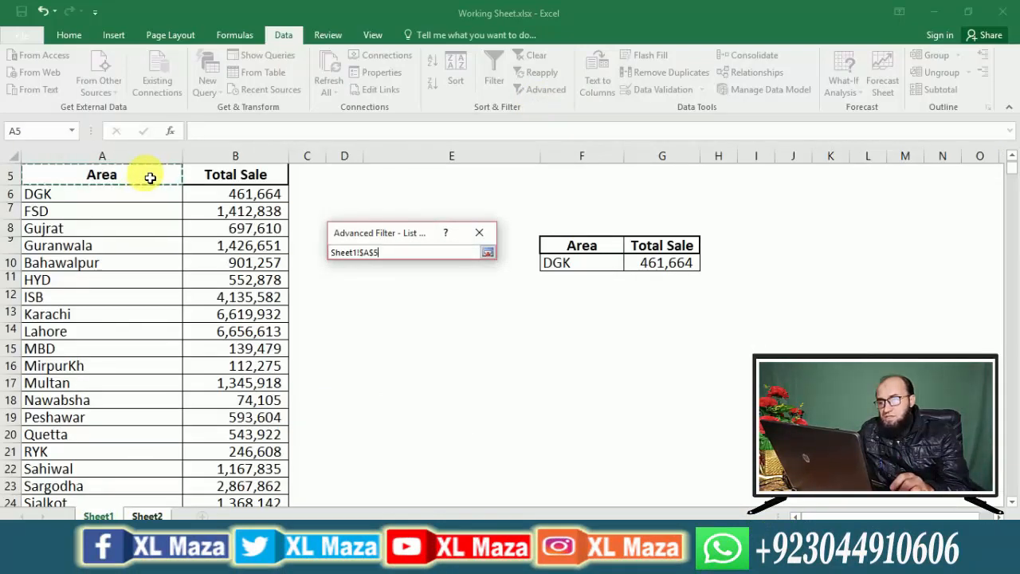
{"action": "key", "text": "shift+Right"}
{"action": "key", "text": "Return"}
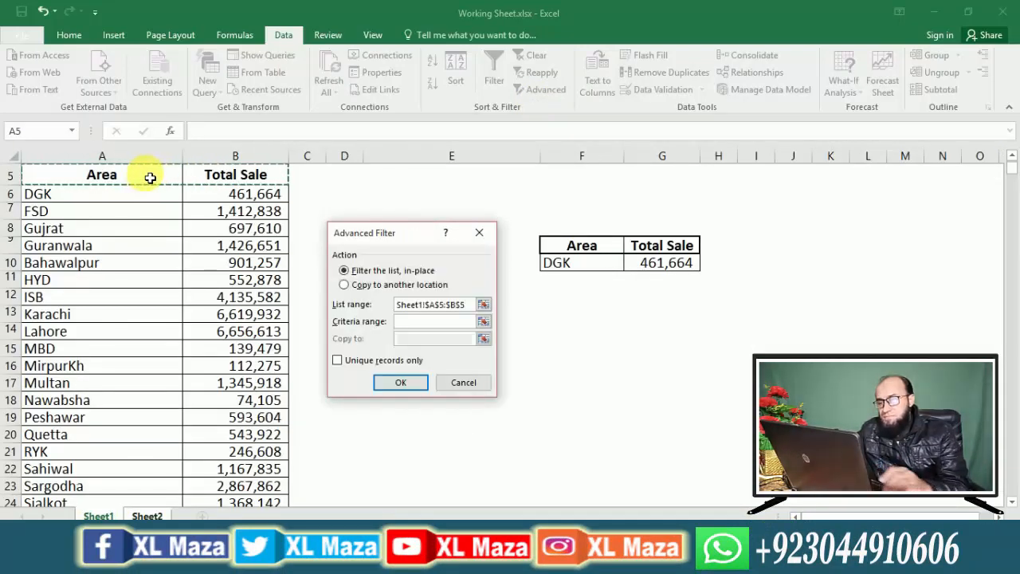
{"action": "left_click", "coordinate": [150, 178]}
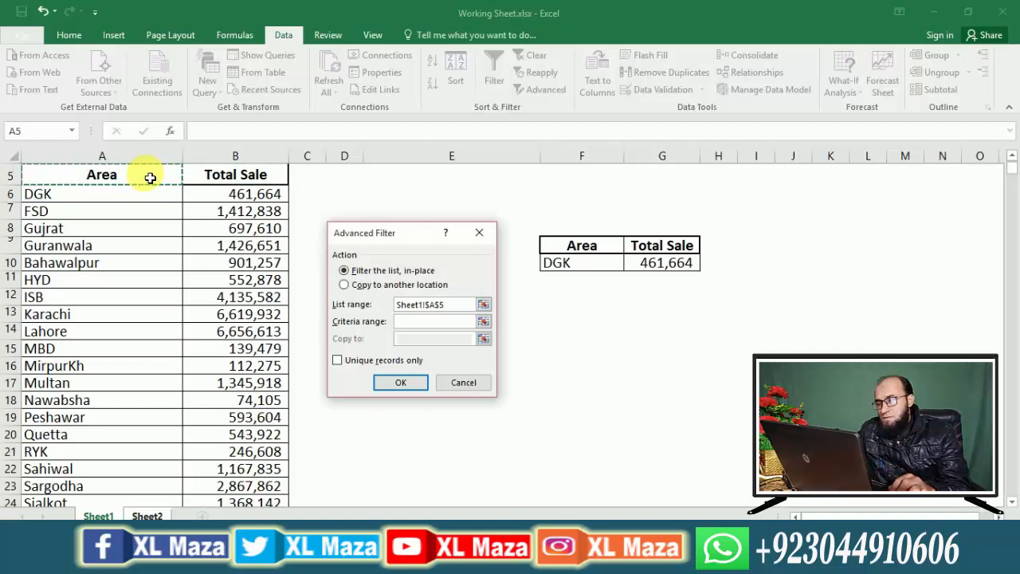
{"action": "key", "text": "shift+Right"}
{"action": "key", "text": "ctrl+shift+Down"}
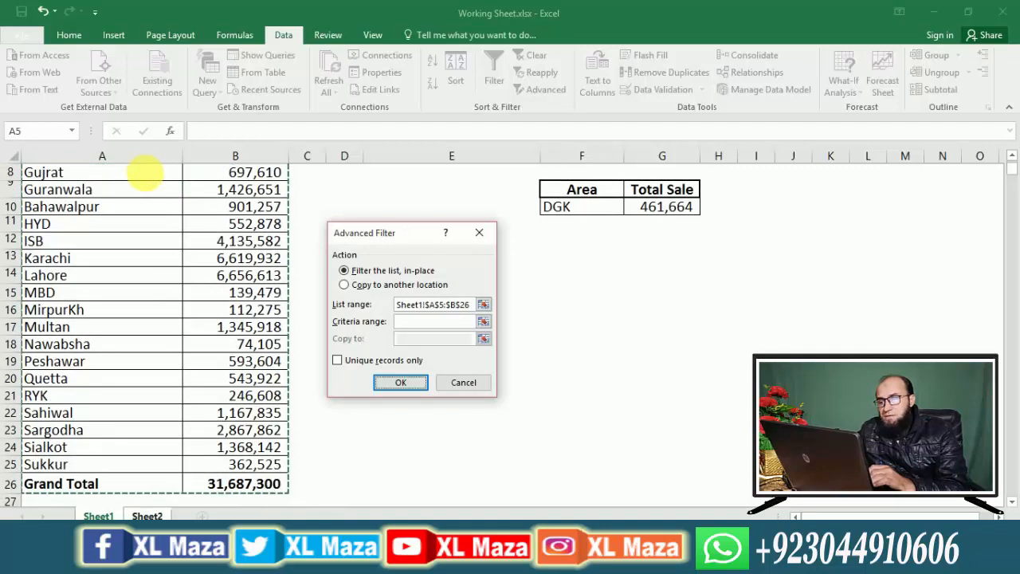
{"action": "key", "text": "Return"}
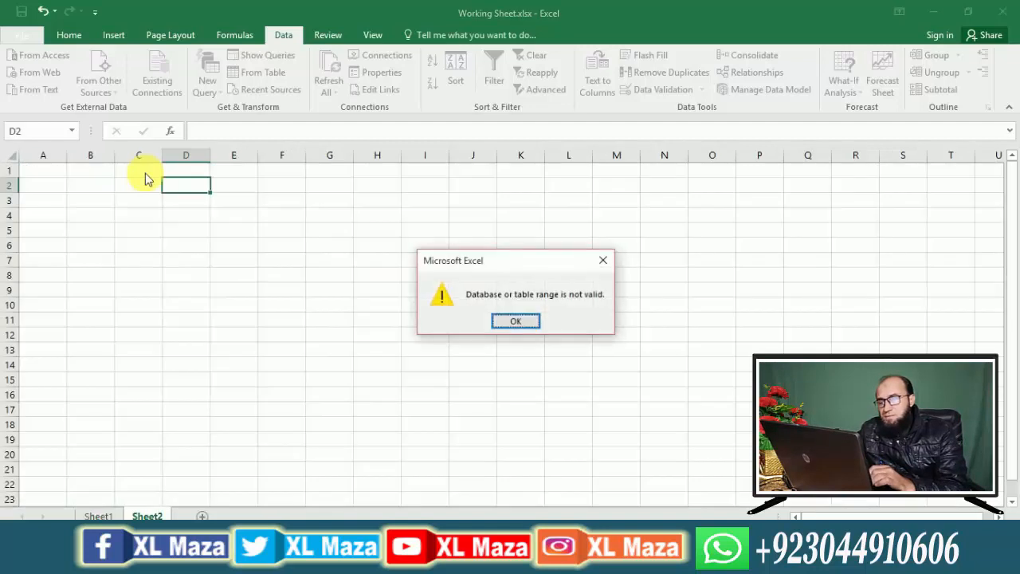
{"action": "left_click", "coordinate": [524, 326]}
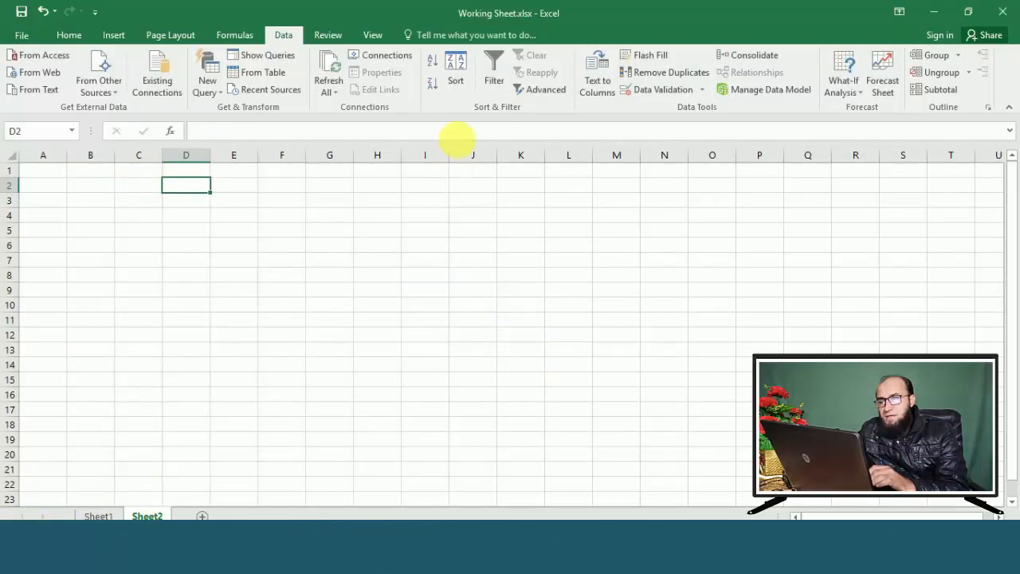
- Start an Advanced Filter from Sheet2 cell D2 and set its list range to Sheet1 A5:B26
{"action": "left_click", "coordinate": [539, 90]}
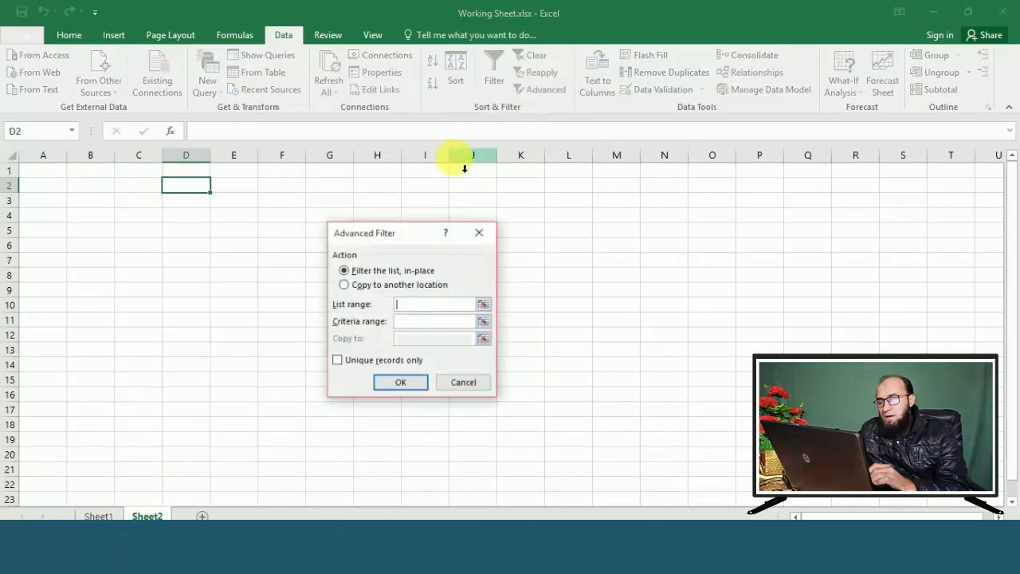
{"action": "left_click", "coordinate": [484, 303]}
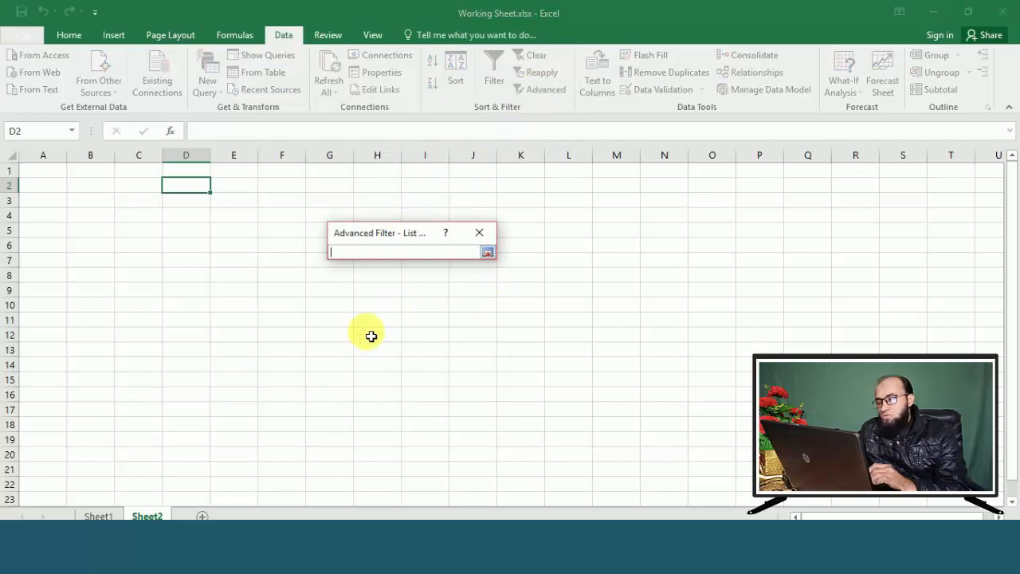
{"action": "left_click", "coordinate": [103, 180]}
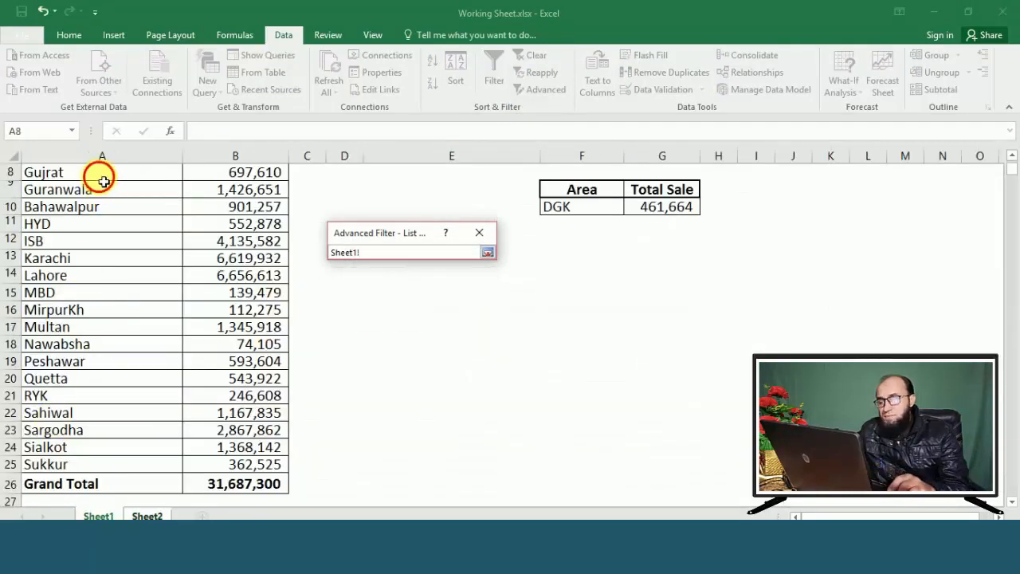
{"action": "key", "text": "ctrl+Up"}
{"action": "key", "text": "Down"}
{"action": "key", "text": "ctrl+shift+Right"}
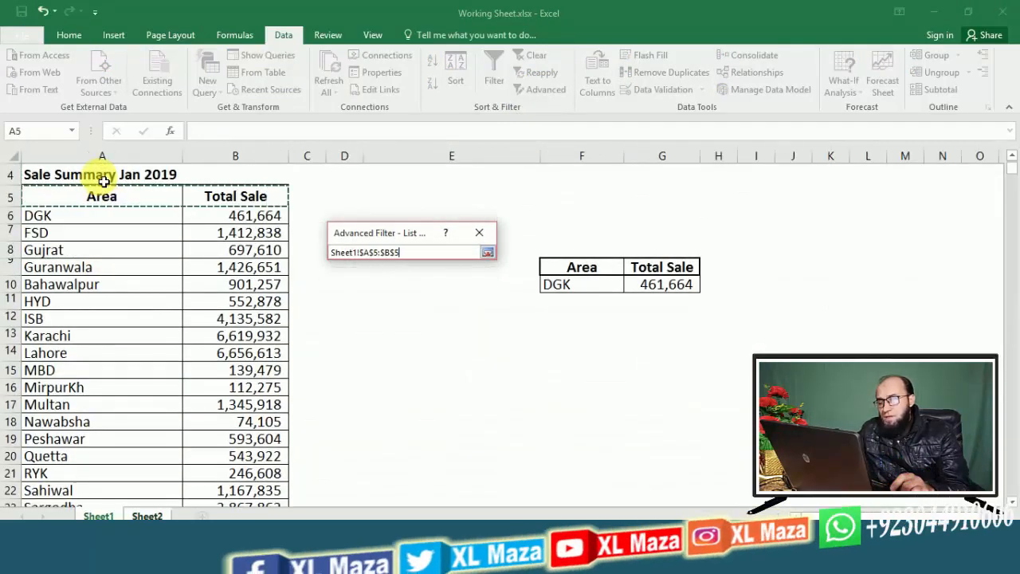
{"action": "key", "text": "ctrl+shift+Down"}
{"action": "key", "text": "Return"}
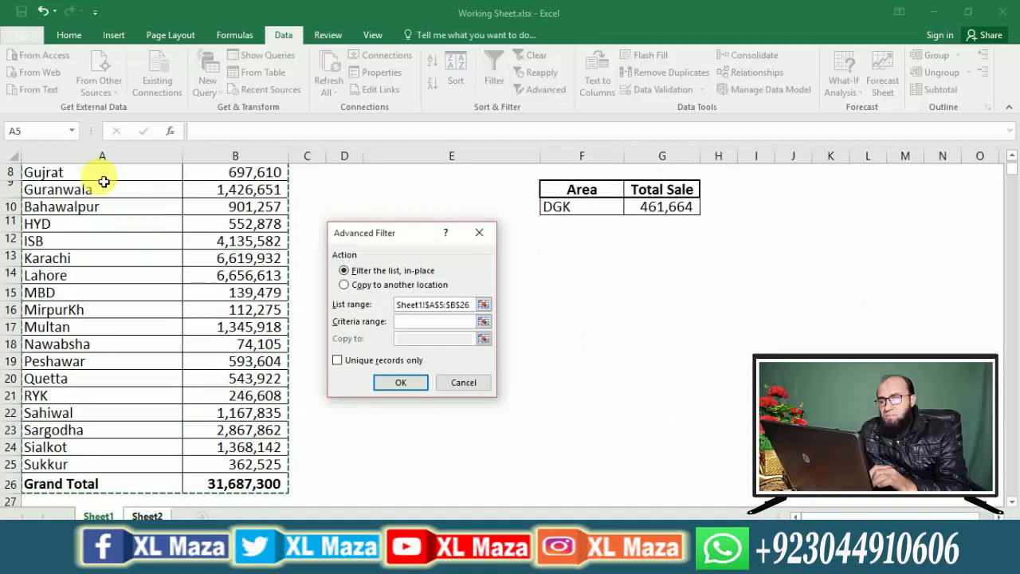
- Set the Advanced Filter's criteria range to cells A5:A6 on Sheet1
{"action": "left_click", "coordinate": [483, 321]}
{"action": "key", "text": "ctrl+Page_Down"}
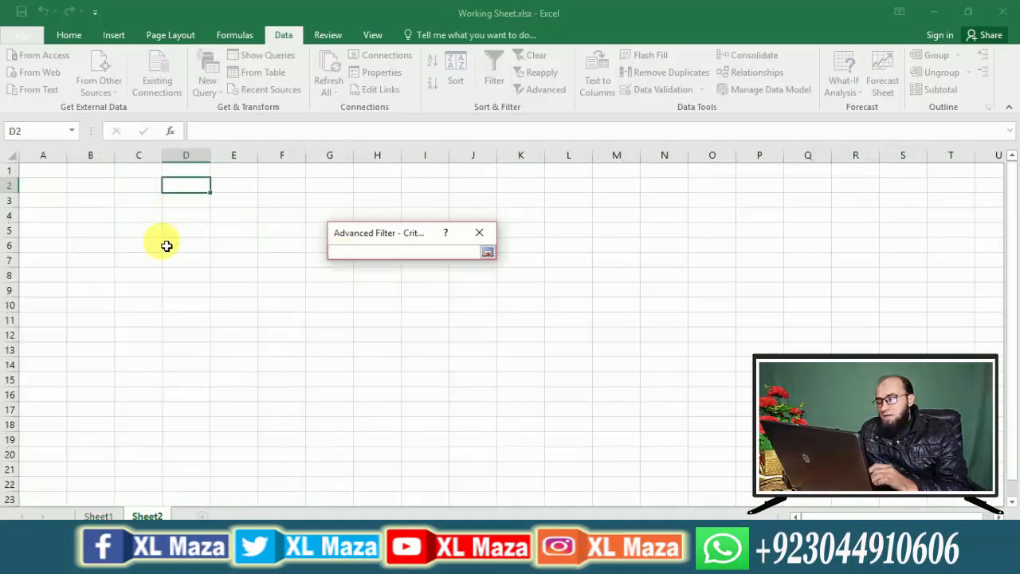
{"action": "left_click", "coordinate": [96, 515]}
{"action": "left_click", "coordinate": [82, 177]}
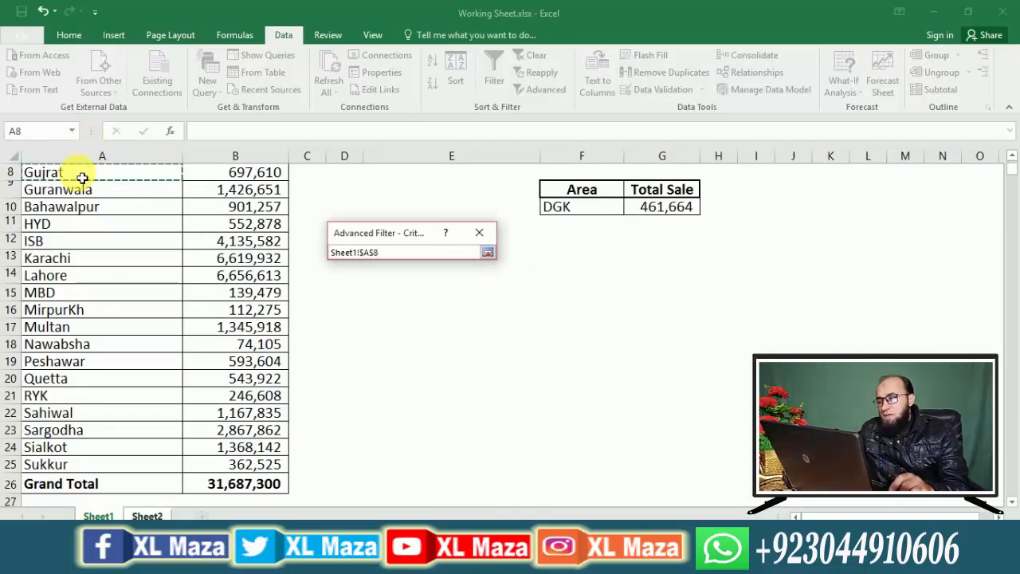
{"action": "key", "text": "Up"}
{"action": "key", "text": "Up"}
{"action": "key", "text": "Up"}
{"action": "key", "text": "Up"}
{"action": "key", "text": "Down"}
{"action": "key", "text": "shift+Down"}
{"action": "key", "text": "Return"}
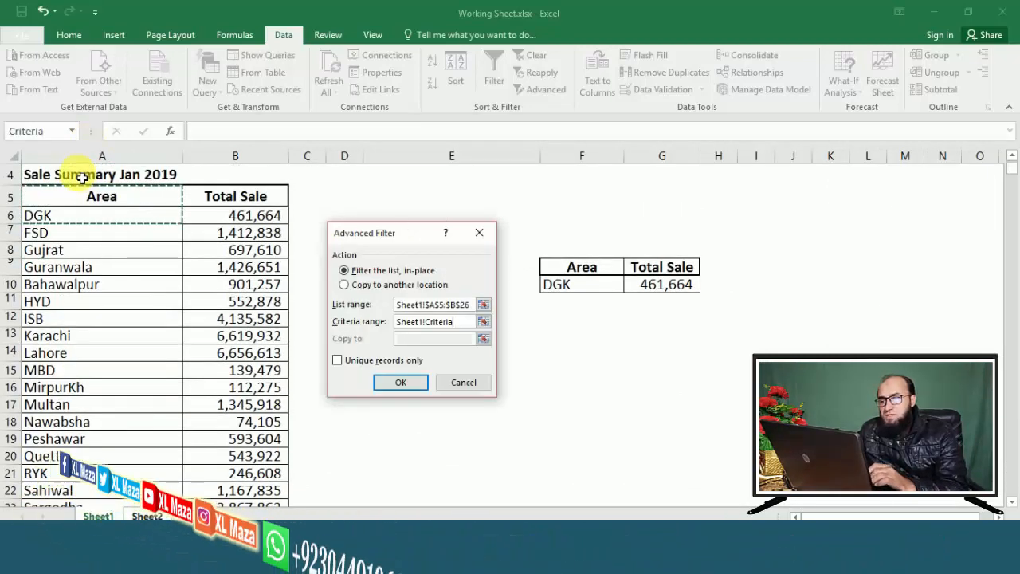
- Set the filter to copy to another location at Sheet2 cell D2 and run it
{"action": "left_click", "coordinate": [343, 286]}
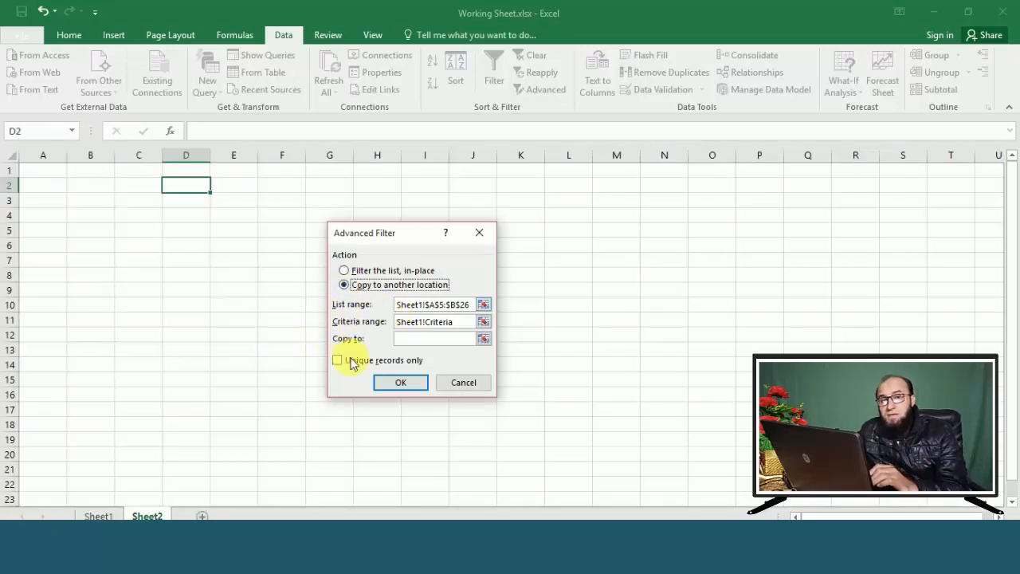
{"action": "left_click", "coordinate": [406, 384]}
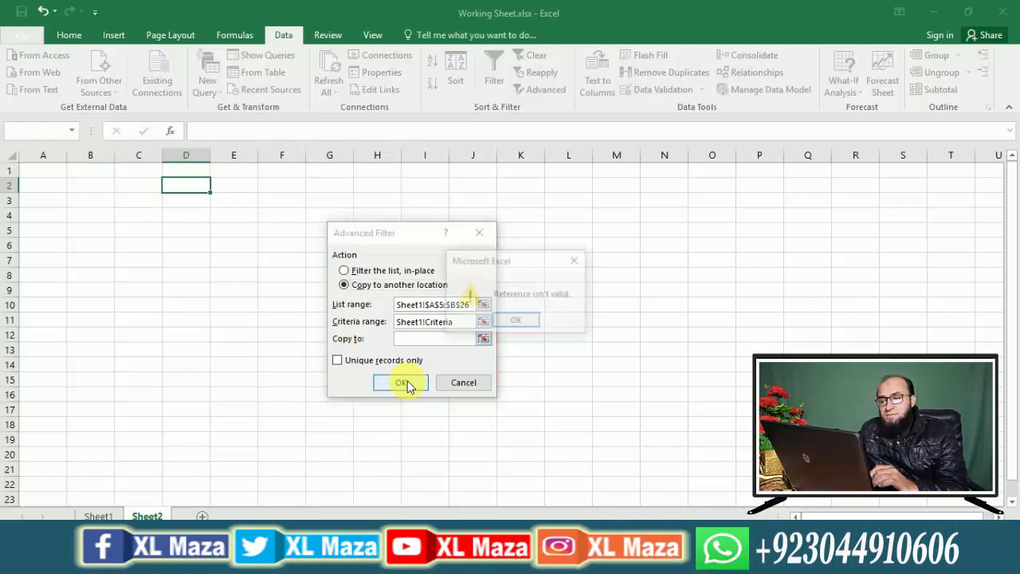
{"action": "left_click", "coordinate": [521, 324]}
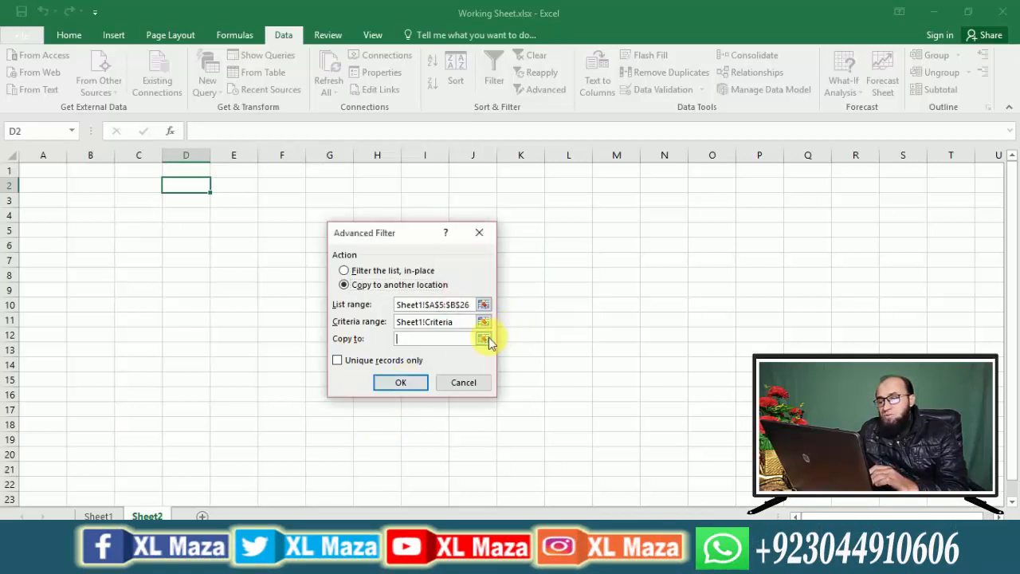
{"action": "left_click", "coordinate": [483, 338]}
{"action": "left_click", "coordinate": [194, 189]}
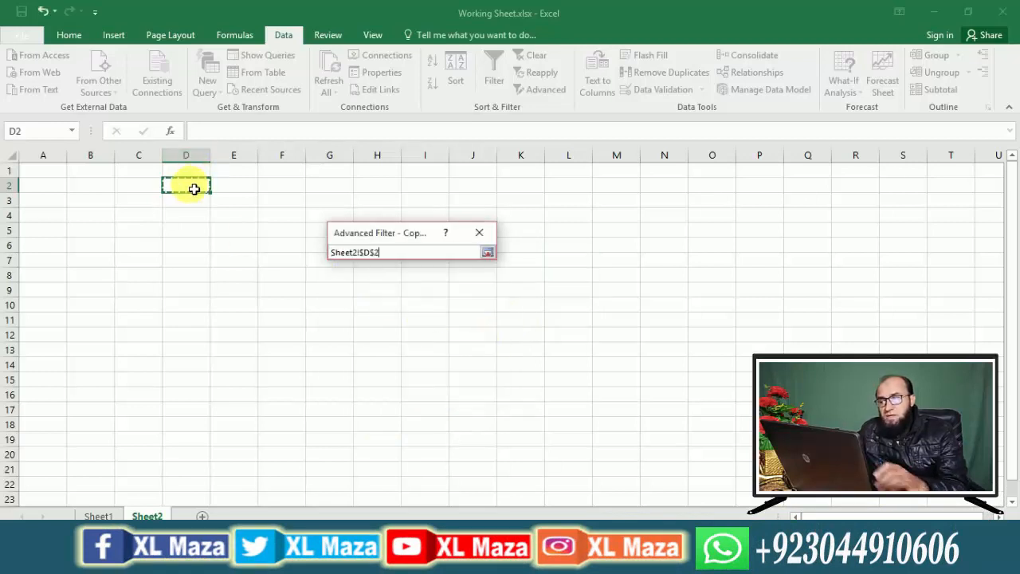
{"action": "key", "text": "Return"}
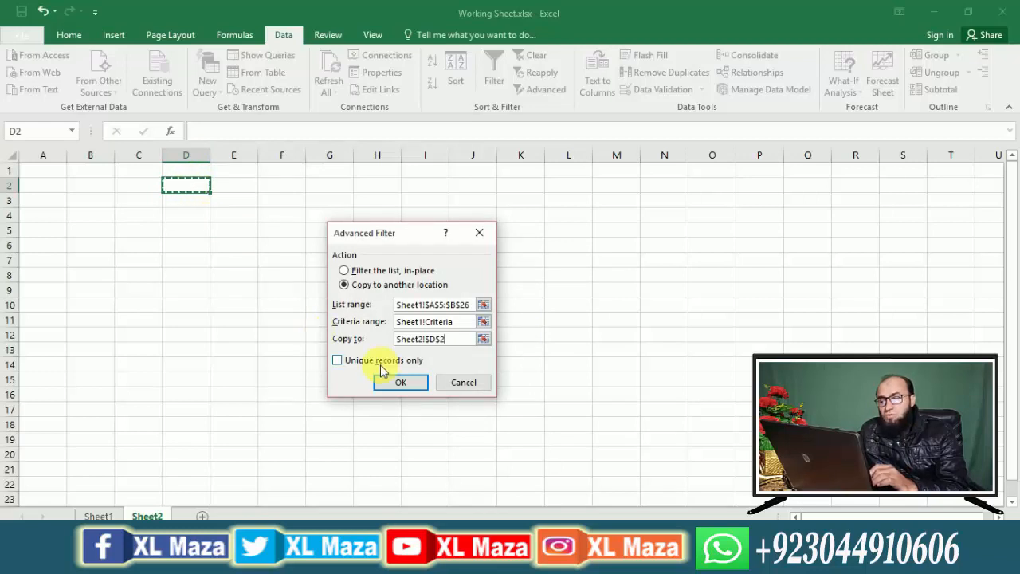
{"action": "left_click", "coordinate": [411, 382]}
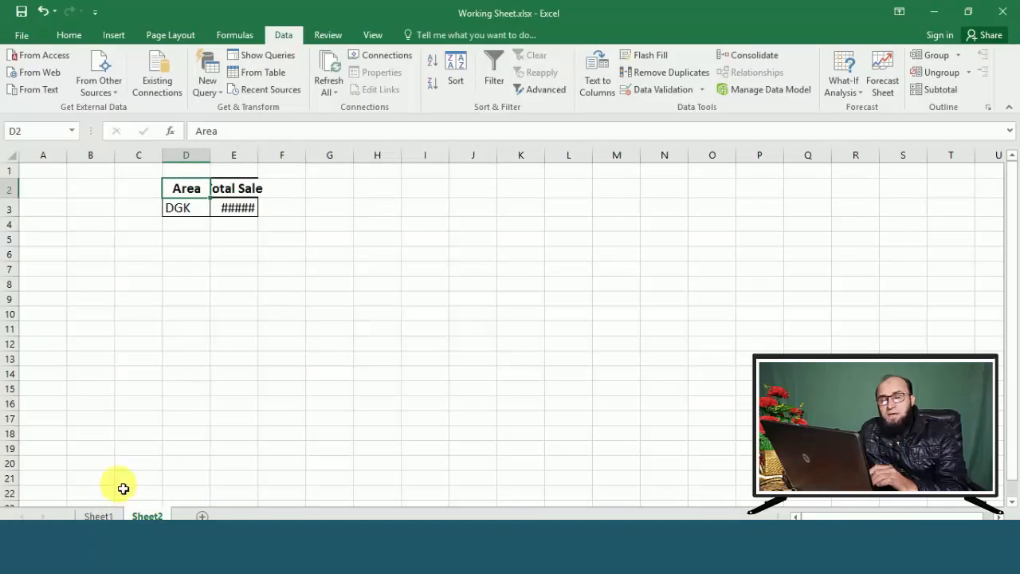
- Widen column E on Sheet2 to fit the Total Sale figures and check them against the source list on Sheet1
{"action": "left_click_drag", "start_coordinate": [258, 159], "coordinate": [295, 163]}
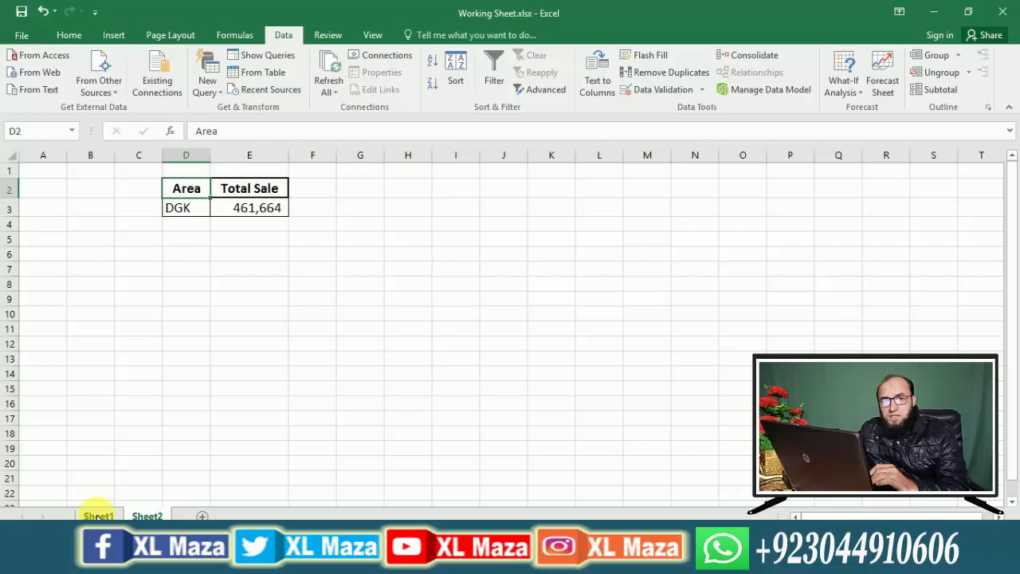
{"action": "left_click", "coordinate": [98, 517]}
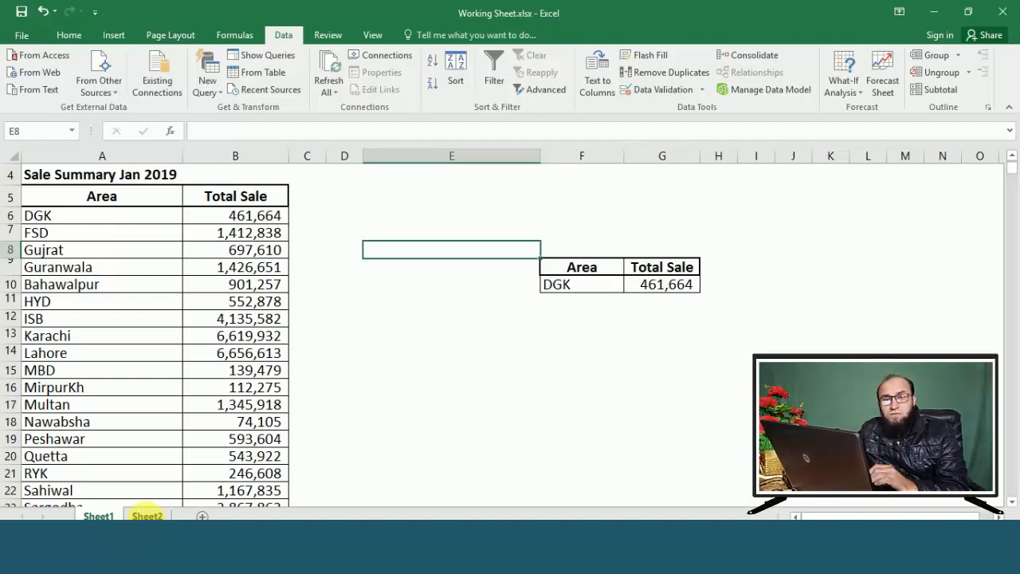
{"action": "left_click", "coordinate": [491, 287]}
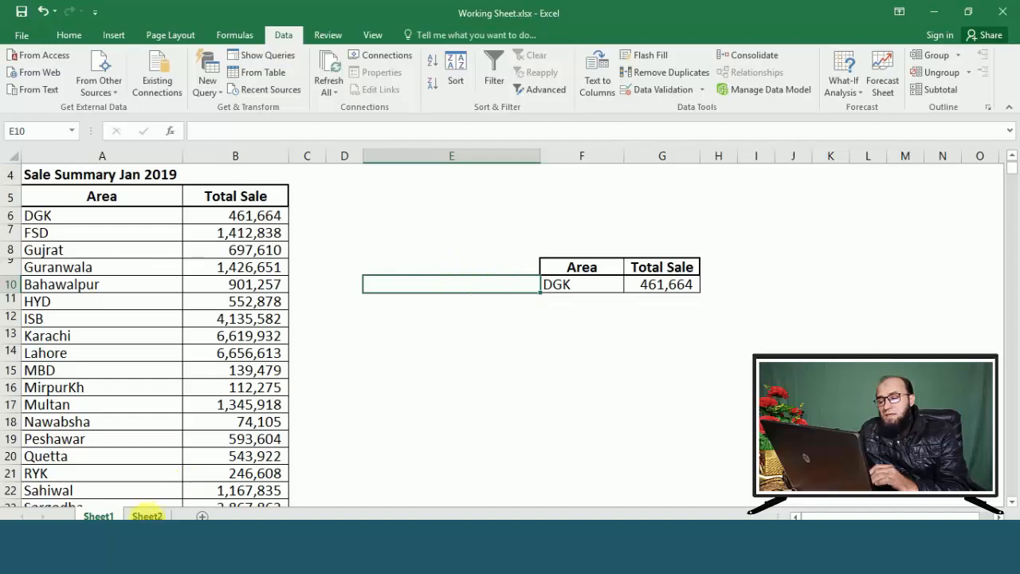
{"action": "left_click", "coordinate": [146, 516]}
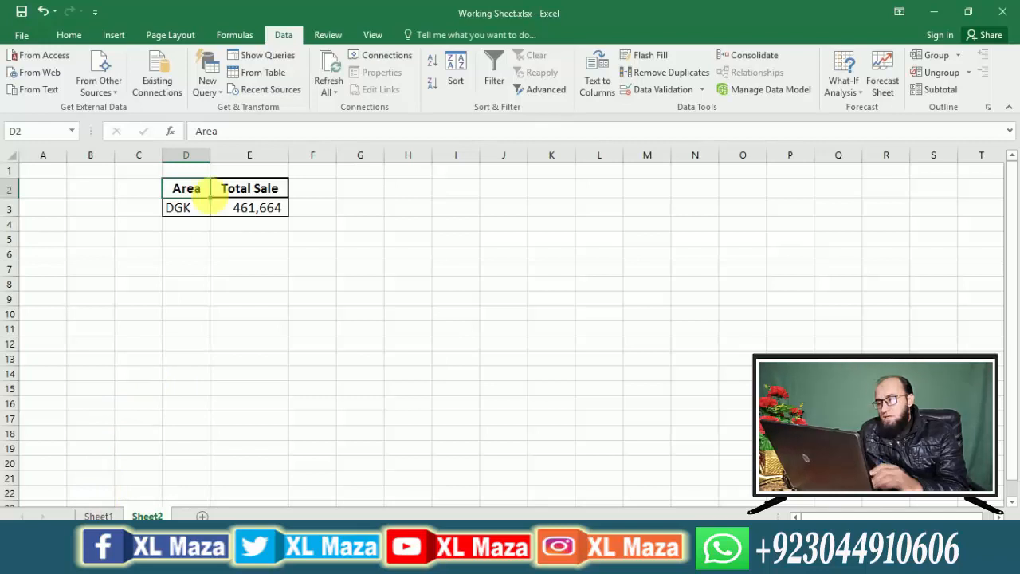
- Delete all cells on Sheet2 to clear the copied filter result
{"action": "key", "text": "shift+Down"}
{"action": "key", "text": "shift+Down"}
{"action": "key", "text": "shift+Right"}
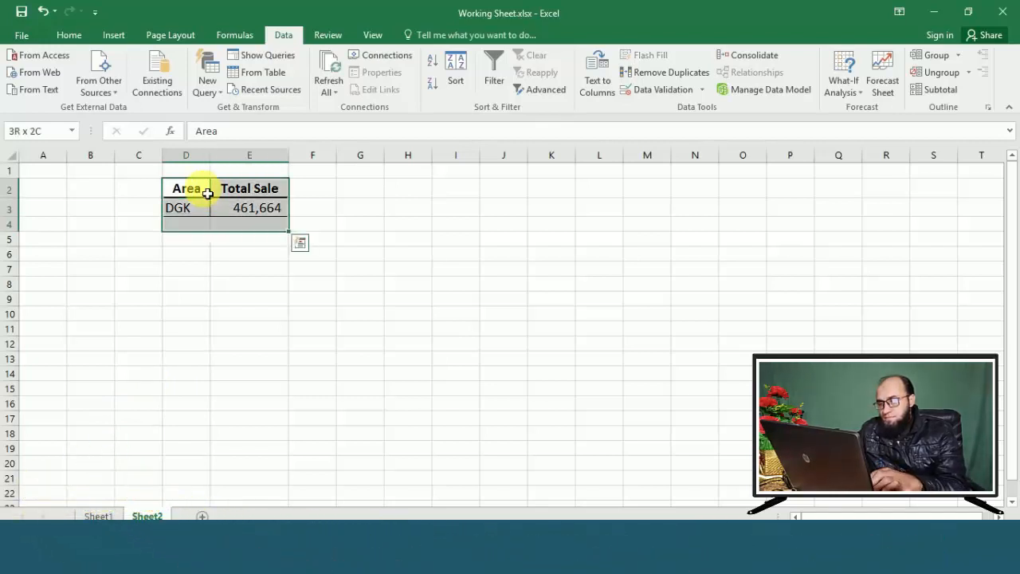
{"action": "key", "text": "ctrl+a"}
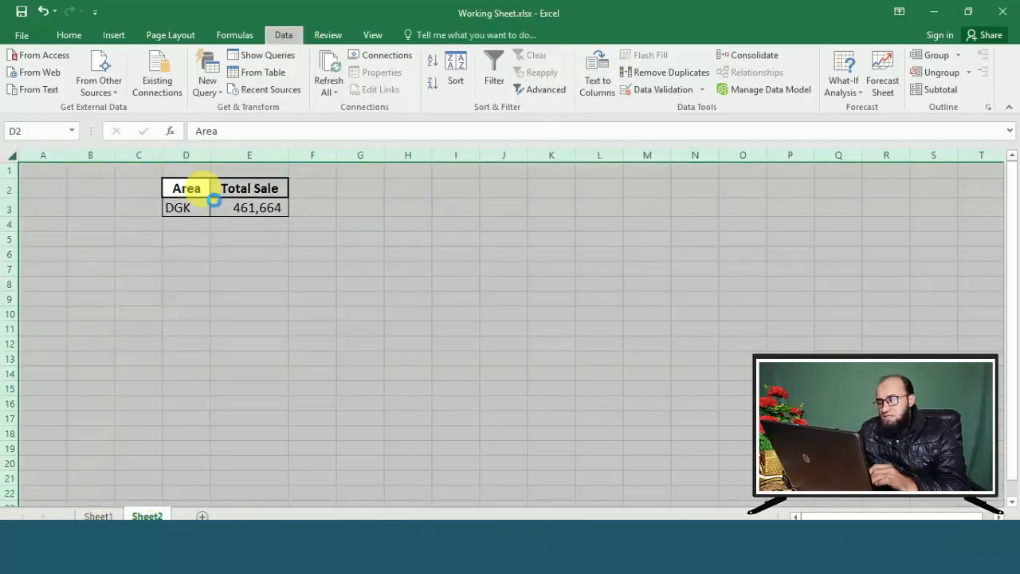
{"action": "key", "text": "ctrl+minus"}
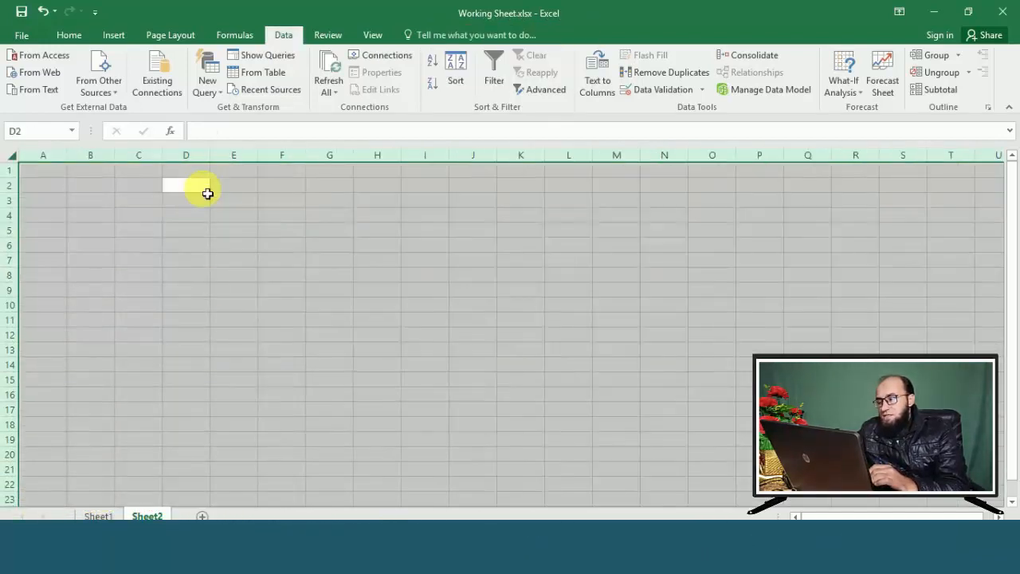
{"action": "left_click", "coordinate": [95, 516]}
{"action": "left_click", "coordinate": [144, 514]}
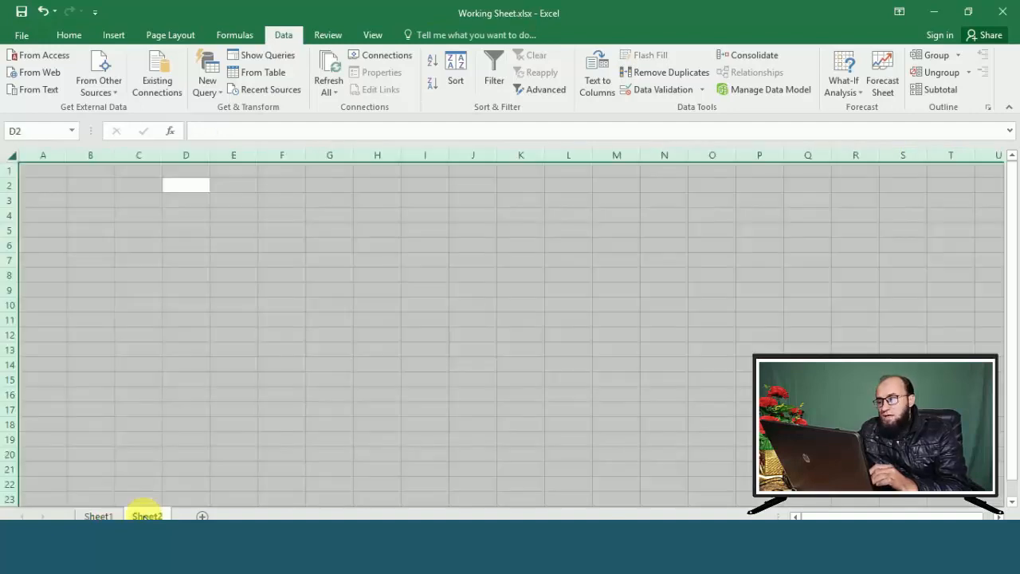
- Try an in-place Advanced Filter from Sheet2 cell D2 with only the header row, Sheet1 A5:B5, as list range
{"action": "left_click", "coordinate": [184, 198]}
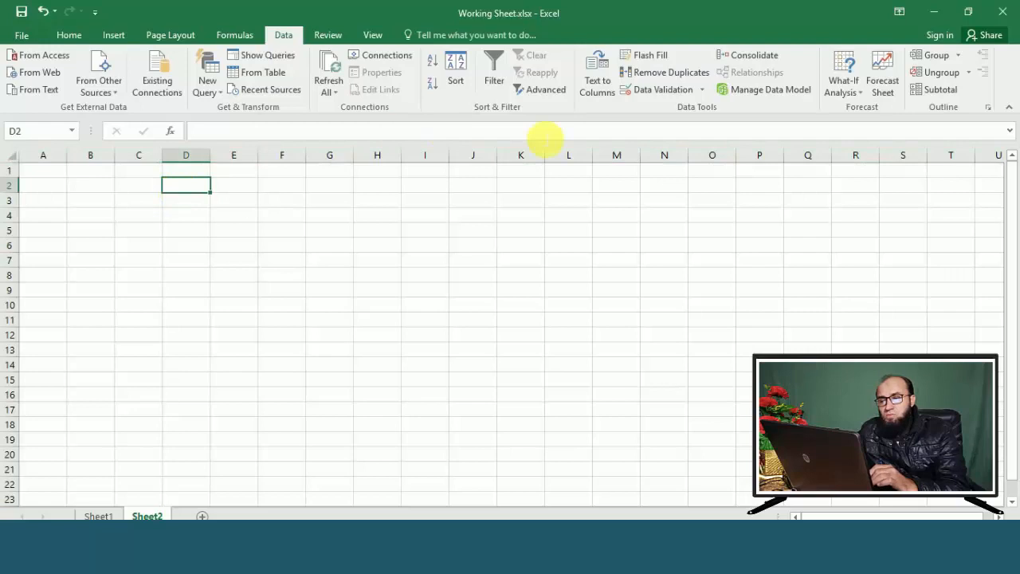
{"action": "left_click", "coordinate": [548, 91]}
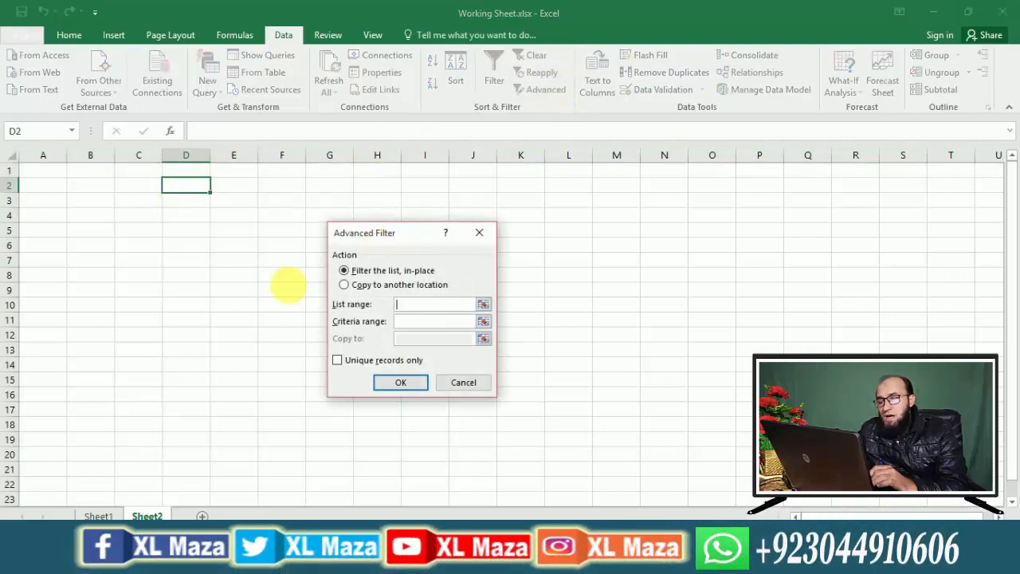
{"action": "left_click", "coordinate": [483, 306]}
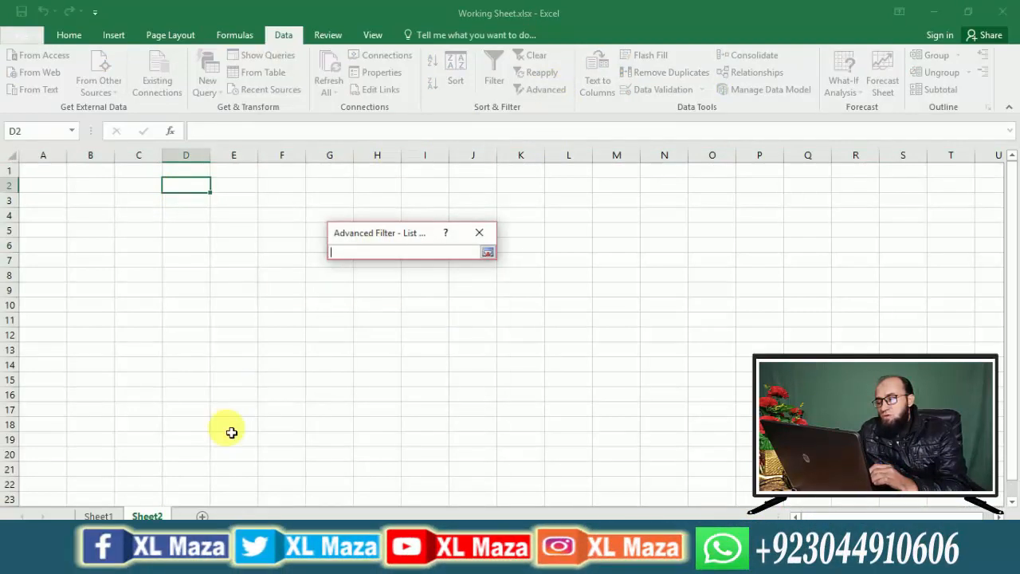
{"action": "left_click", "coordinate": [95, 514]}
{"action": "left_click", "coordinate": [89, 199]}
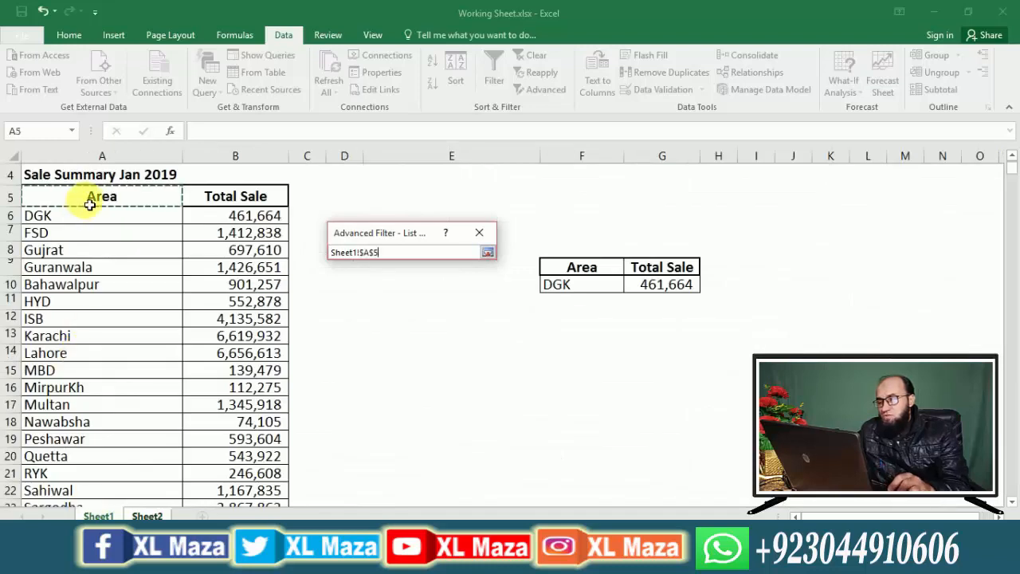
{"action": "key", "text": "ctrl+shift+Right"}
{"action": "key", "text": "Return"}
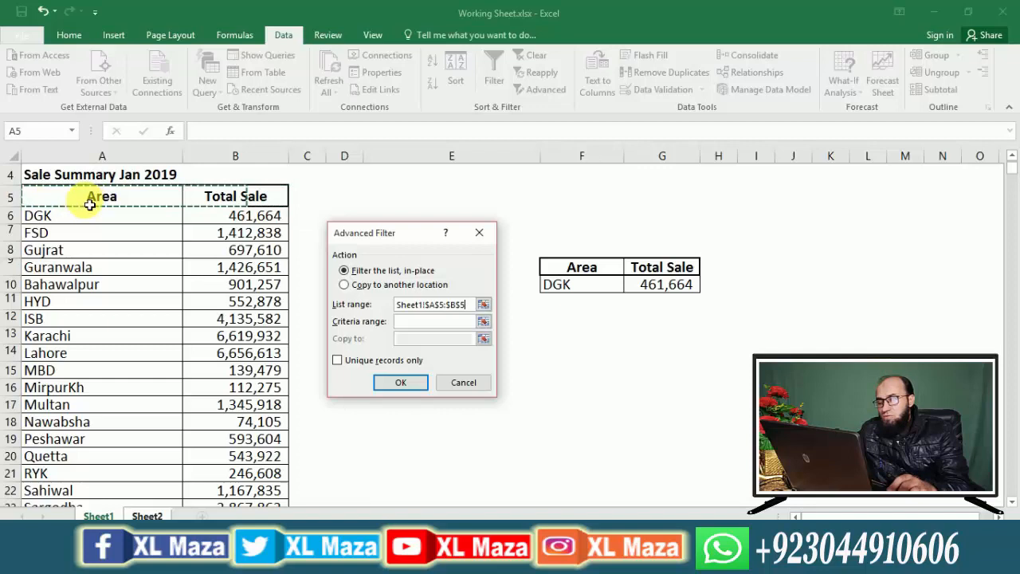
{"action": "key", "text": "ctrl+shift+Down"}
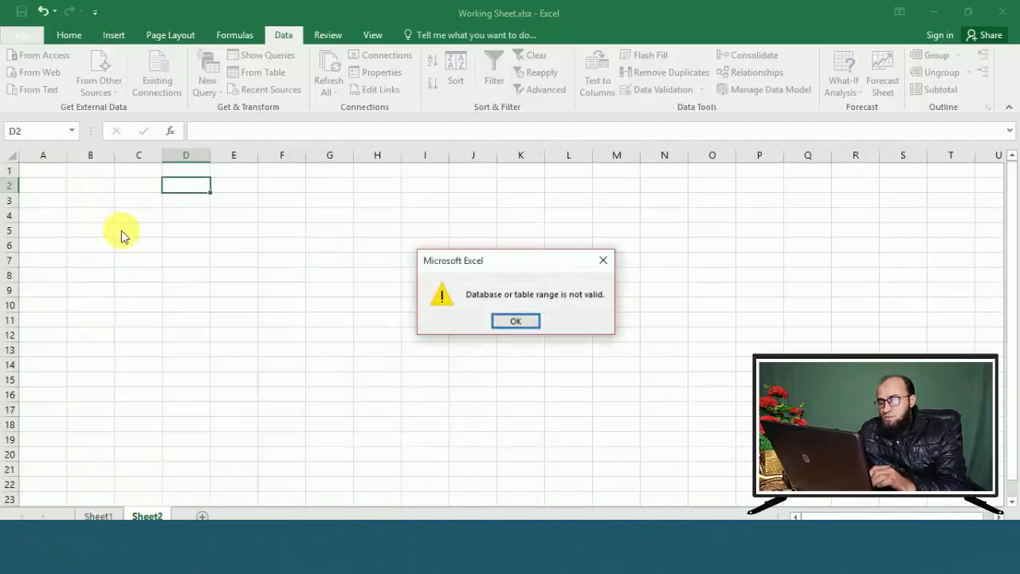
{"action": "left_click", "coordinate": [515, 322]}
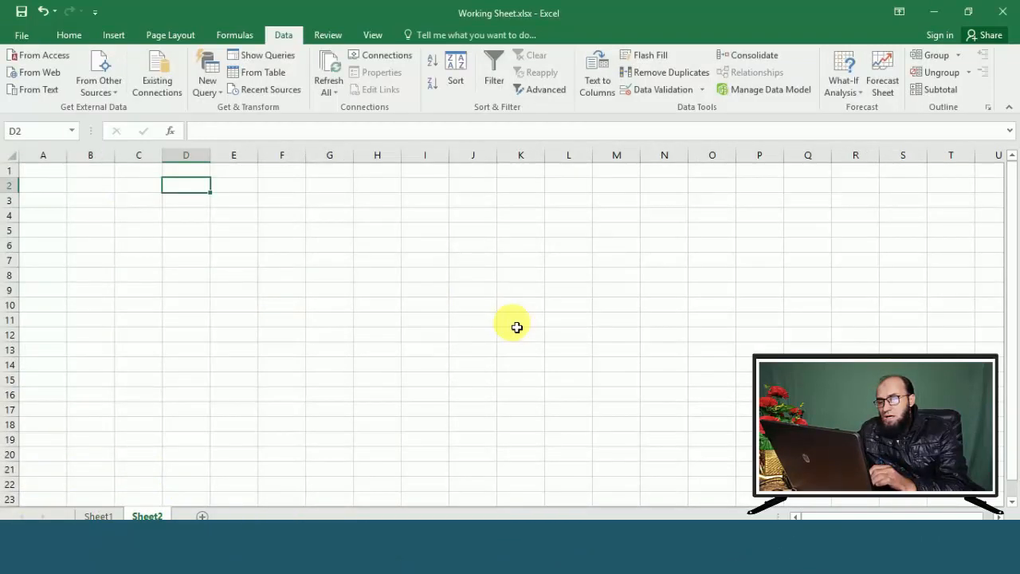
- Restart the Advanced Filter from Sheet2 and set its list range to the full sales table, Sheet1 A5:B26
{"action": "left_click", "coordinate": [528, 90]}
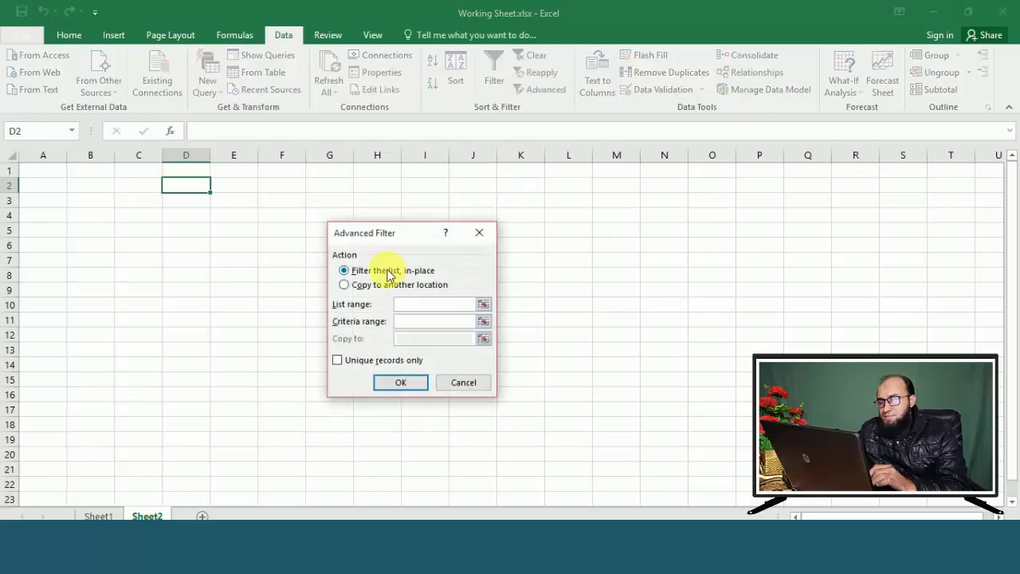
{"action": "left_click", "coordinate": [483, 304]}
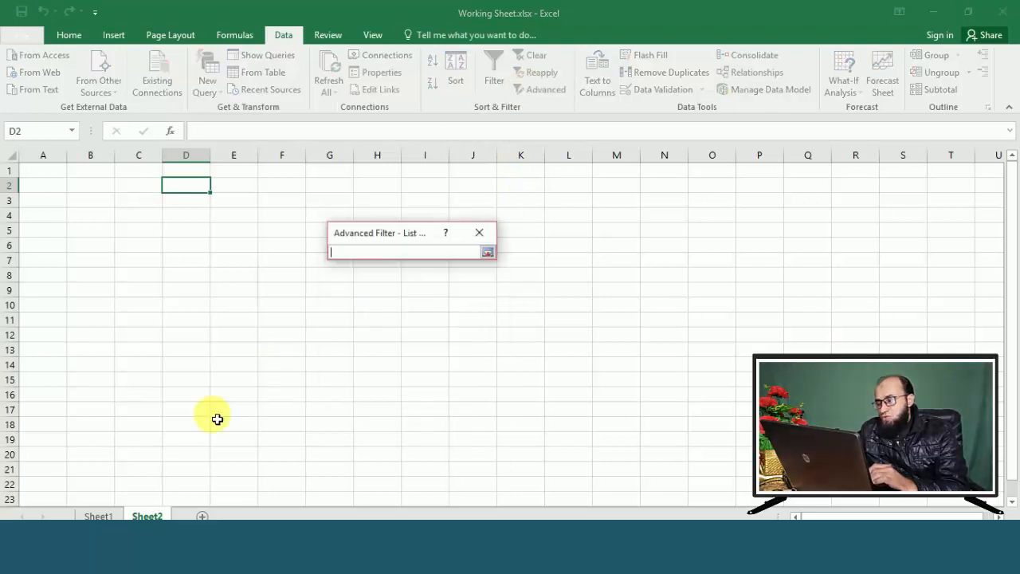
{"action": "left_click", "coordinate": [99, 516]}
{"action": "left_click", "coordinate": [140, 194]}
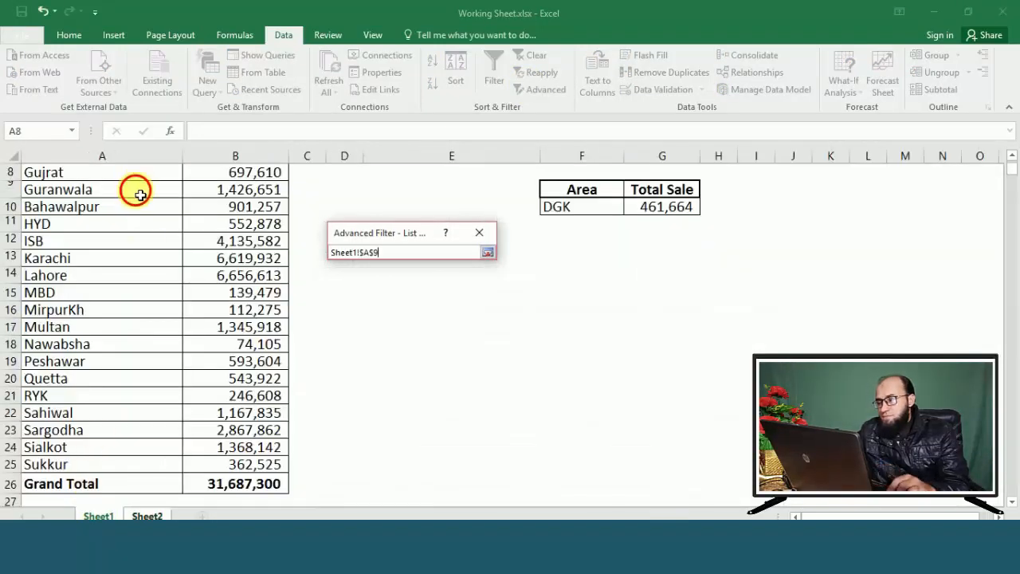
{"action": "key", "text": "ctrl+Up"}
{"action": "key", "text": "Down"}
{"action": "key", "text": "ctrl+shift+Right"}
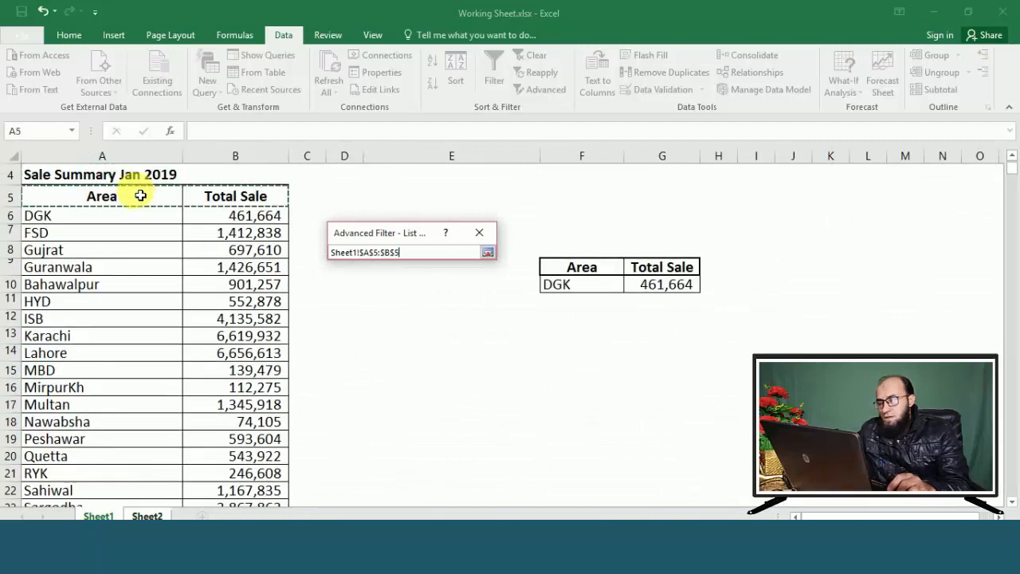
{"action": "key", "text": "ctrl+shift+Down"}
{"action": "key", "text": "Return"}
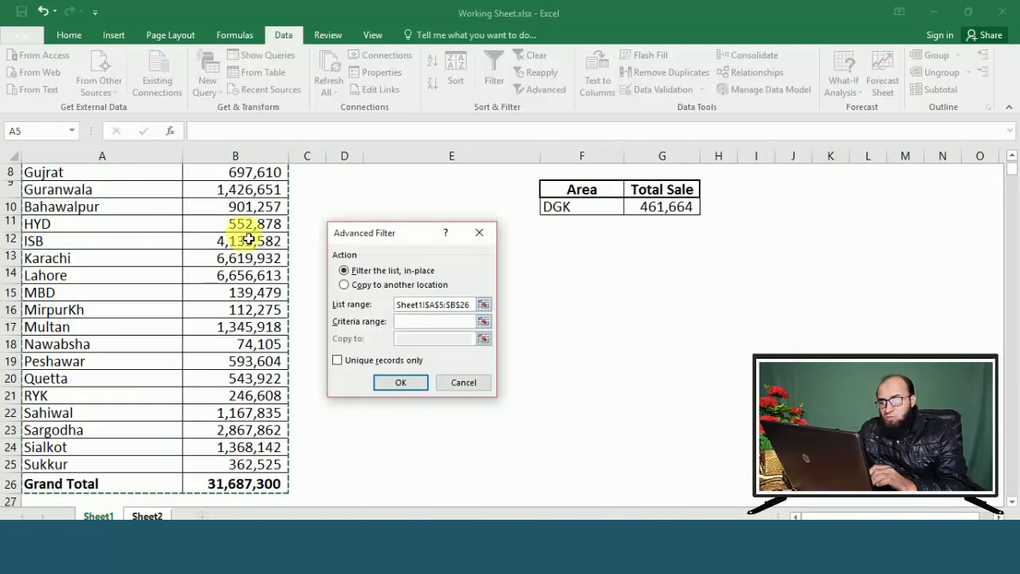
- Set the criteria range to the Area header and DGK cells, A5:A6, on Sheet1
{"action": "left_click", "coordinate": [485, 322]}
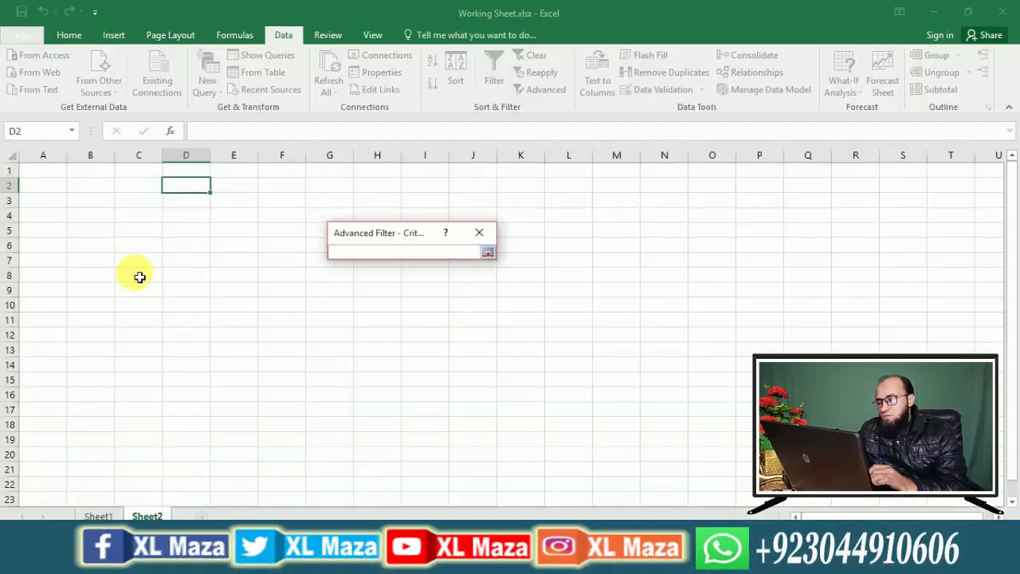
{"action": "left_click", "coordinate": [98, 516]}
{"action": "type", "text": "Criteria"}
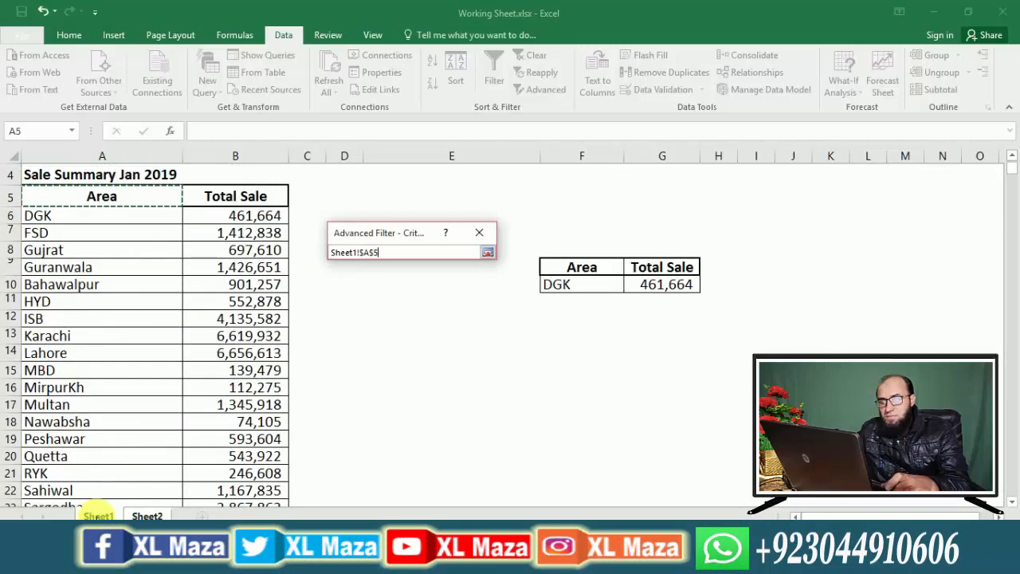
{"action": "key", "text": "Return"}
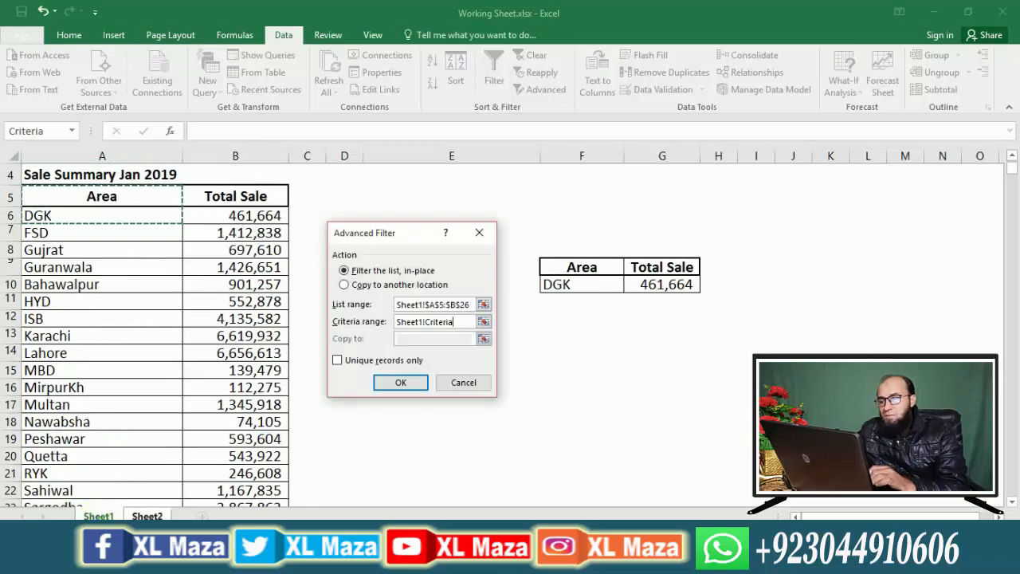
- Set the filter to copy to another location at Sheet2 cell C7 and run it
{"action": "left_click", "coordinate": [346, 285]}
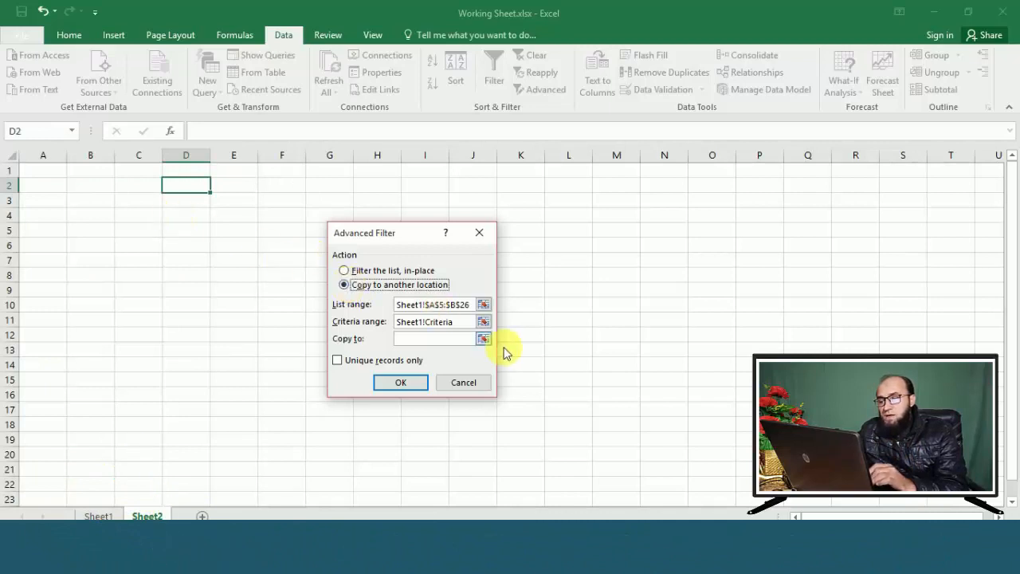
{"action": "left_click", "coordinate": [484, 338]}
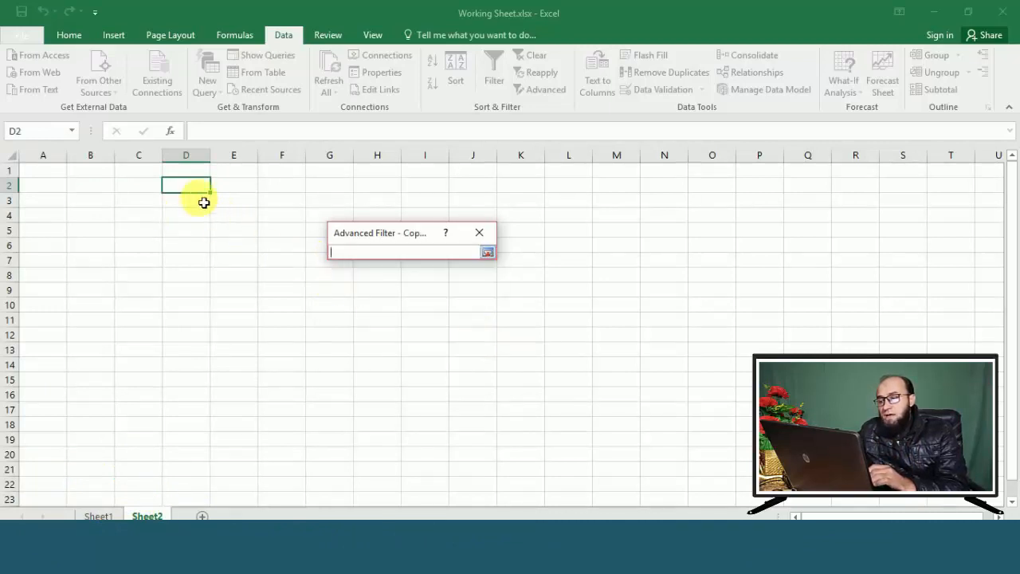
{"action": "left_click", "coordinate": [160, 263]}
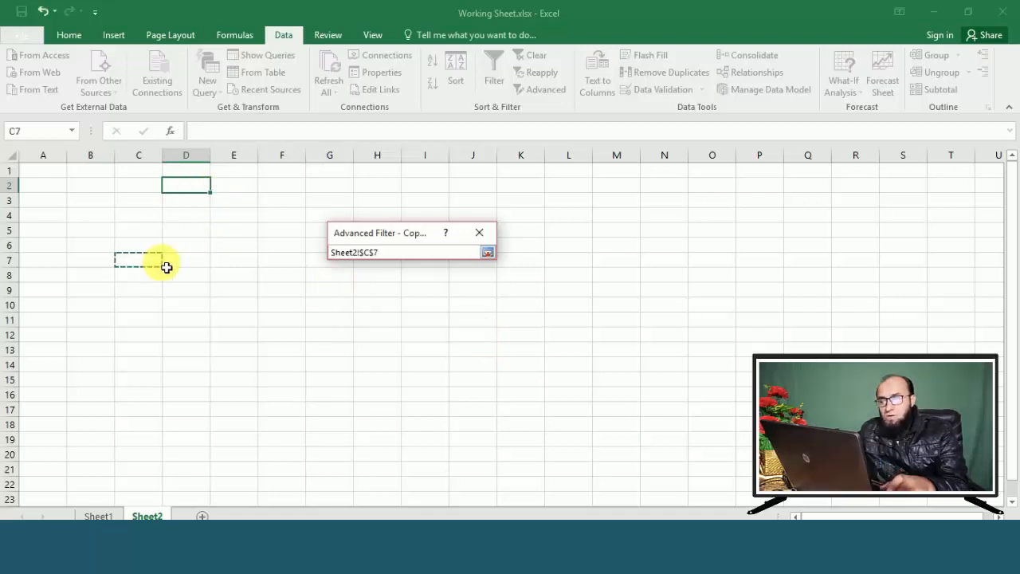
{"action": "key", "text": "Return"}
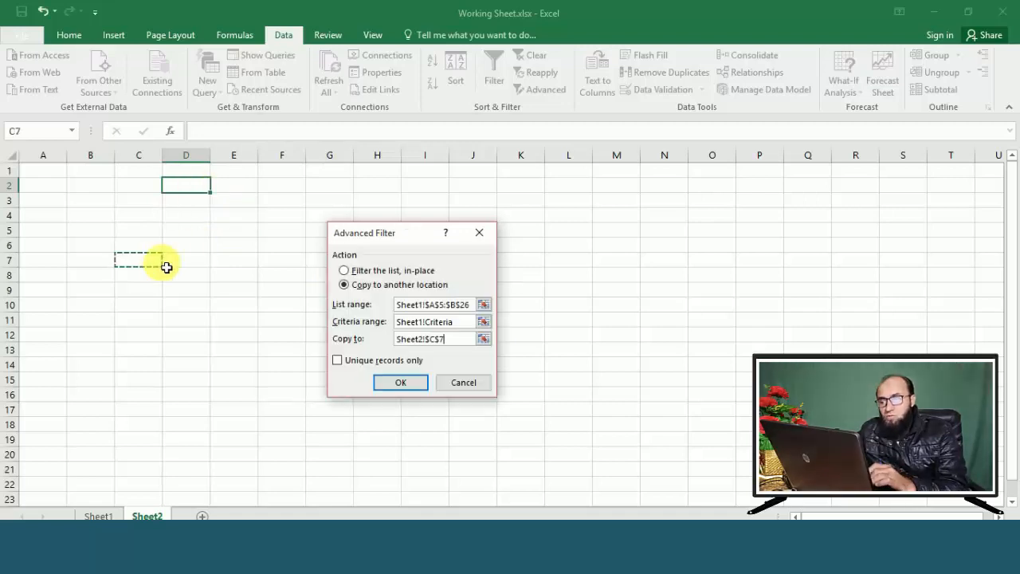
{"action": "left_click", "coordinate": [401, 384]}
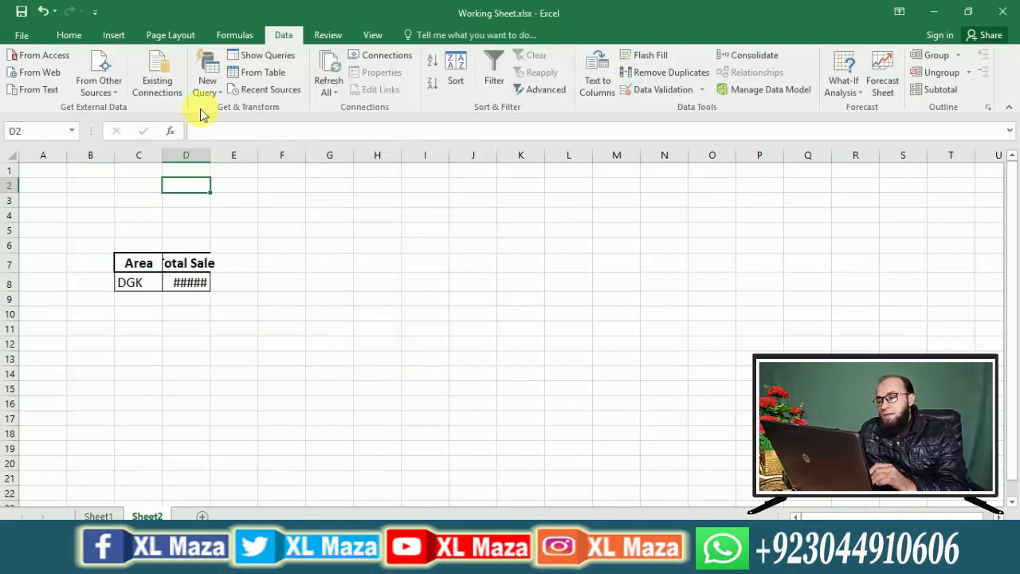
- Widen column D on Sheet2 to fit the Total Sale figures and narrow column E on Sheet1
{"action": "left_click_drag", "start_coordinate": [211, 155], "coordinate": [276, 188]}
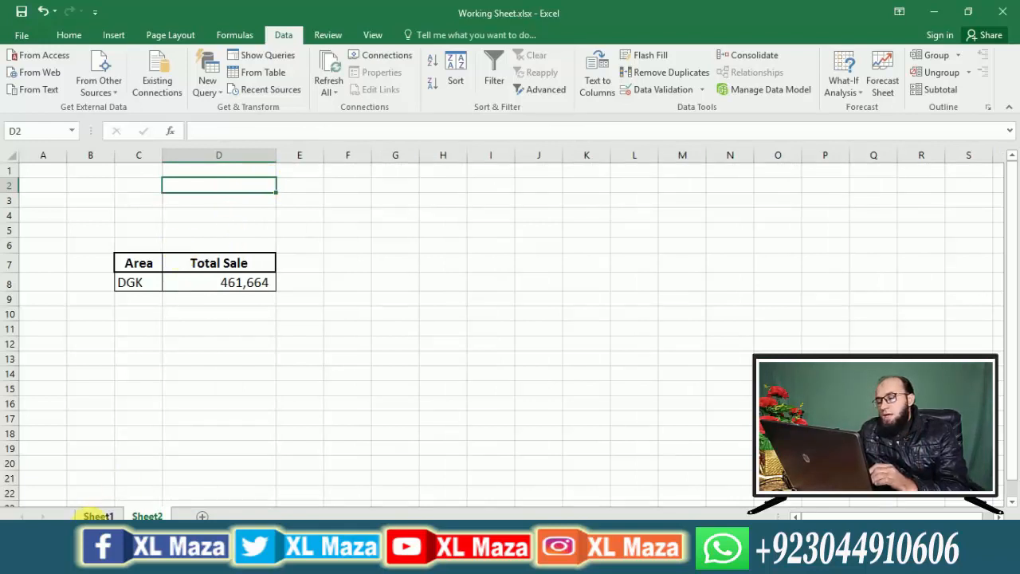
{"action": "left_click", "coordinate": [100, 515]}
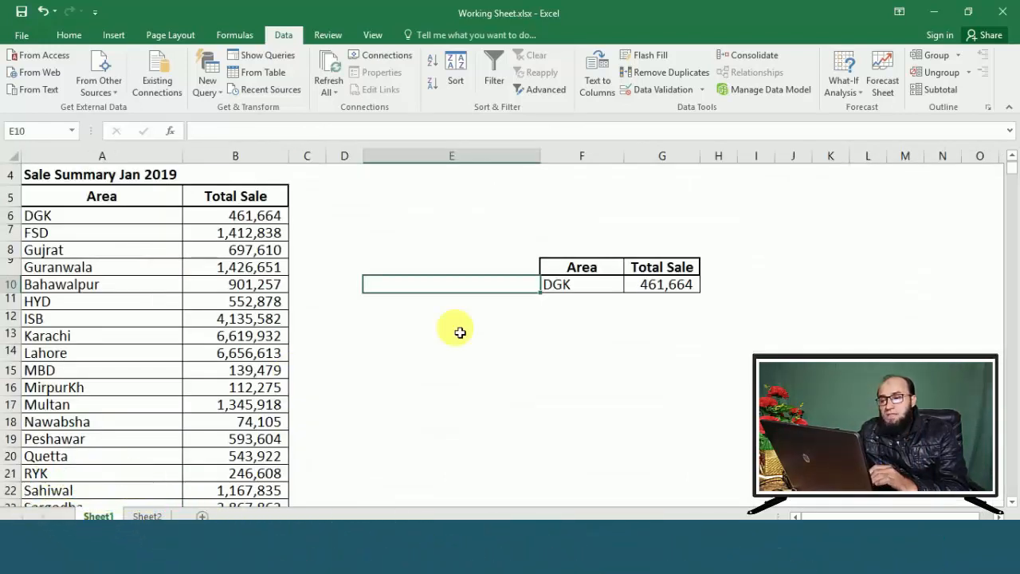
{"action": "left_click_drag", "start_coordinate": [544, 158], "coordinate": [451, 162]}
- Move the Area and Total Sale block with its DGK row from F9:G10 to cell G1 on Sheet1
{"action": "left_click", "coordinate": [513, 269]}
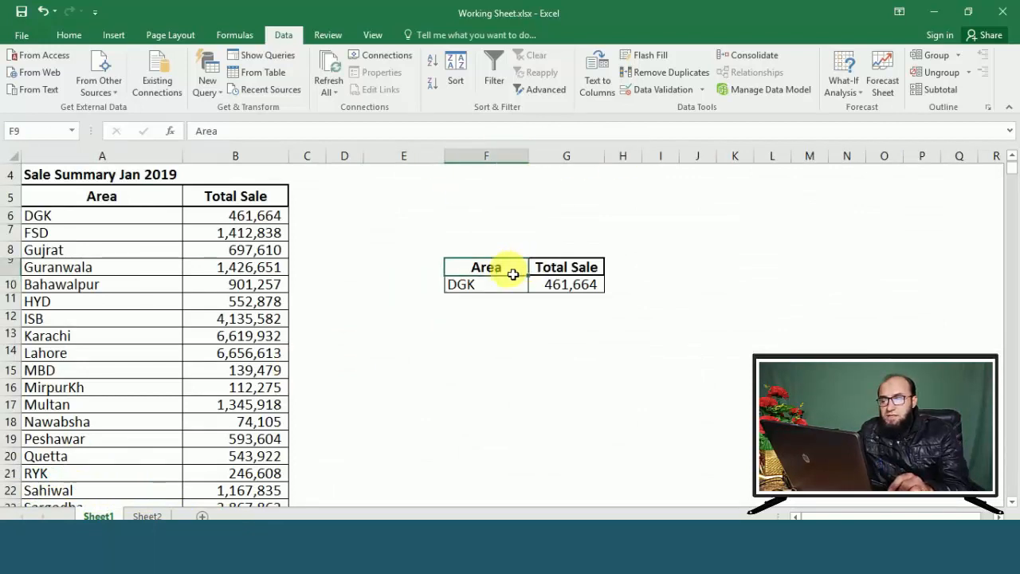
{"action": "key", "text": "shift+Right"}
{"action": "key", "text": "shift+Down"}
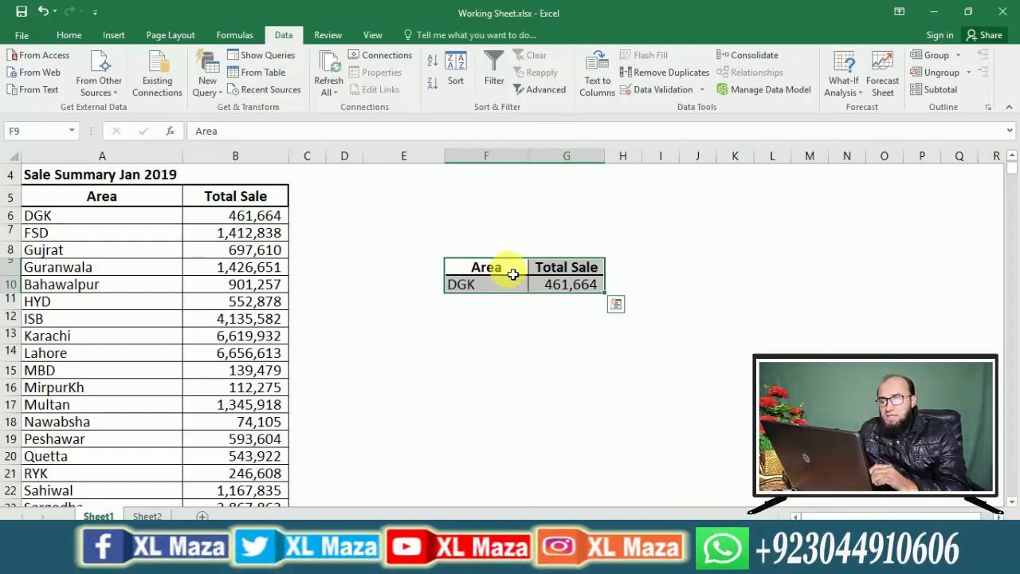
{"action": "left_click", "coordinate": [510, 274]}
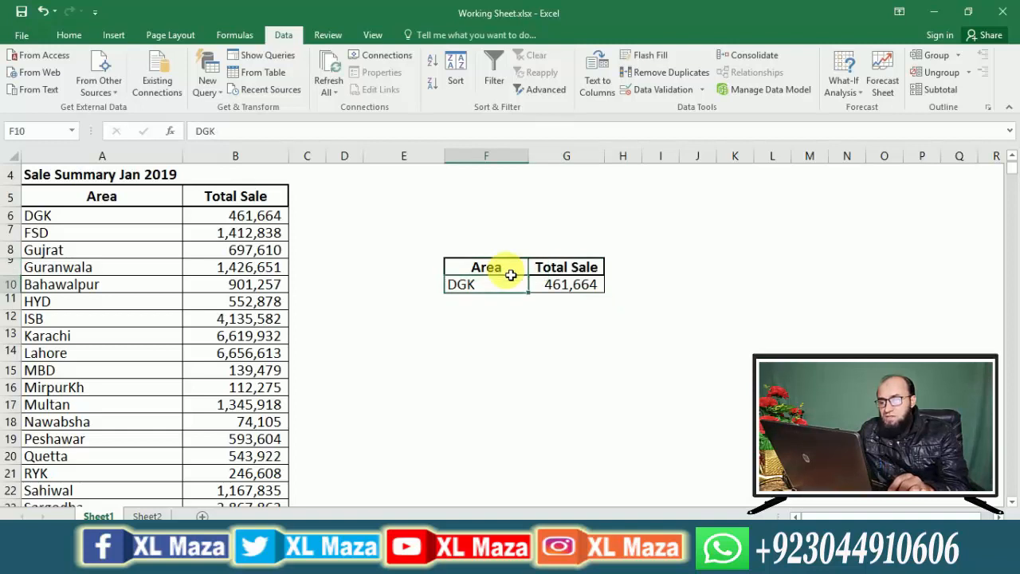
{"action": "key", "text": "shift+Right"}
{"action": "key", "text": "shift+Down"}
{"action": "key", "text": "ctrl+c"}
{"action": "key", "text": "Up"}
{"action": "key", "text": "Up"}
{"action": "key", "text": "Up"}
{"action": "key", "text": "Up"}
{"action": "key", "text": "Up"}
{"action": "key", "text": "Up"}
{"action": "key", "text": "Up"}
{"action": "key", "text": "Up"}
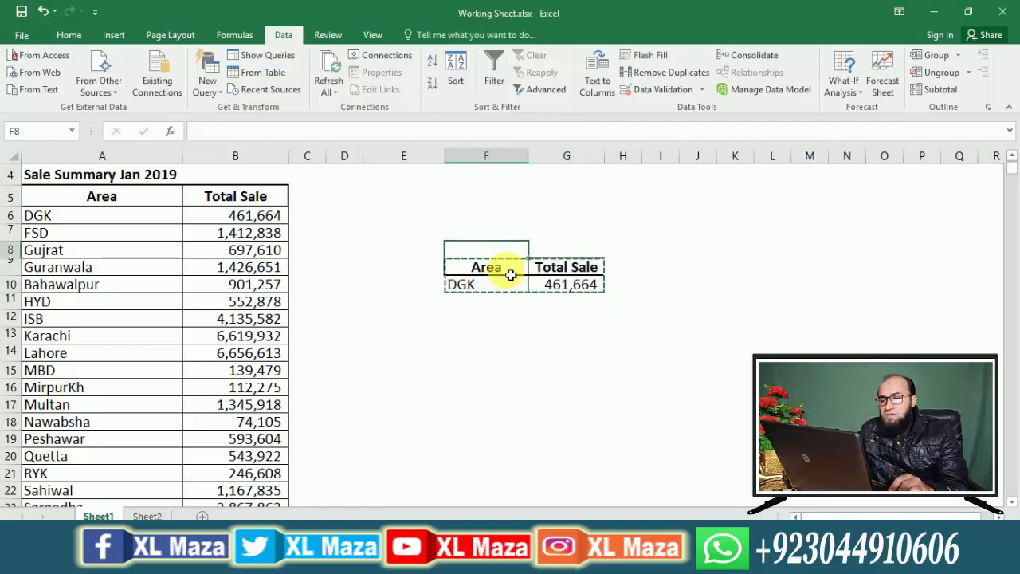
{"action": "key", "text": "Right"}
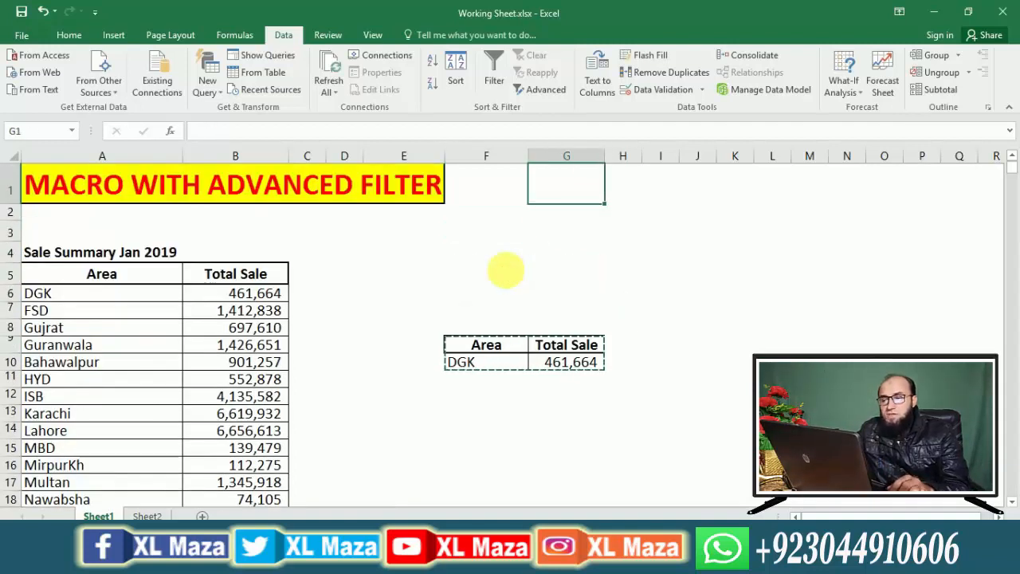
{"action": "key", "text": "ctrl+v"}
{"action": "key", "text": "Right"}
{"action": "key", "text": "Right"}
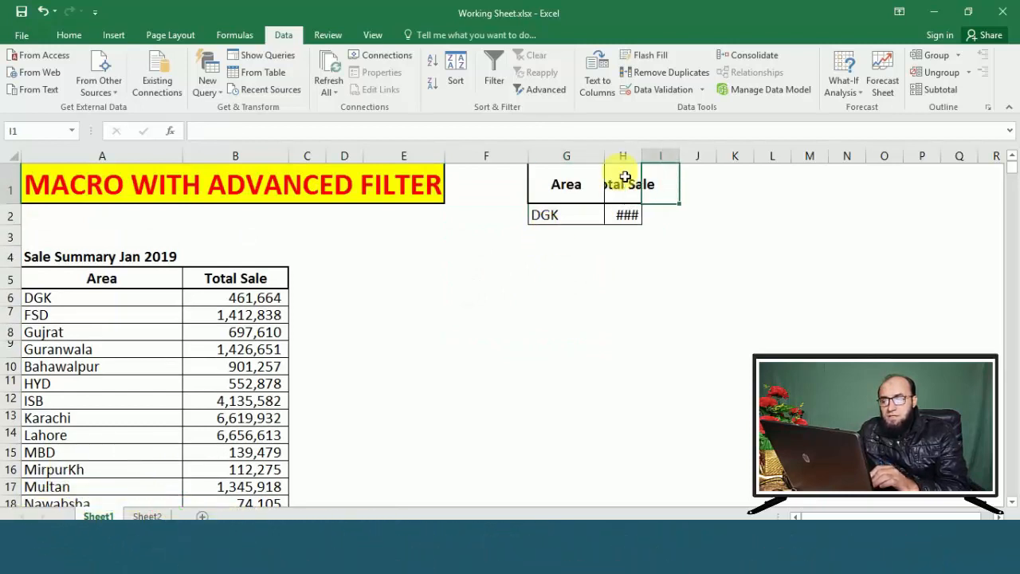
- Widen column H to fit the Total Sale figure and clear the contents of G2:H2
{"action": "left_click_drag", "start_coordinate": [642, 156], "coordinate": [705, 157]}
{"action": "left_click_drag", "start_coordinate": [588, 216], "coordinate": [590, 217]}
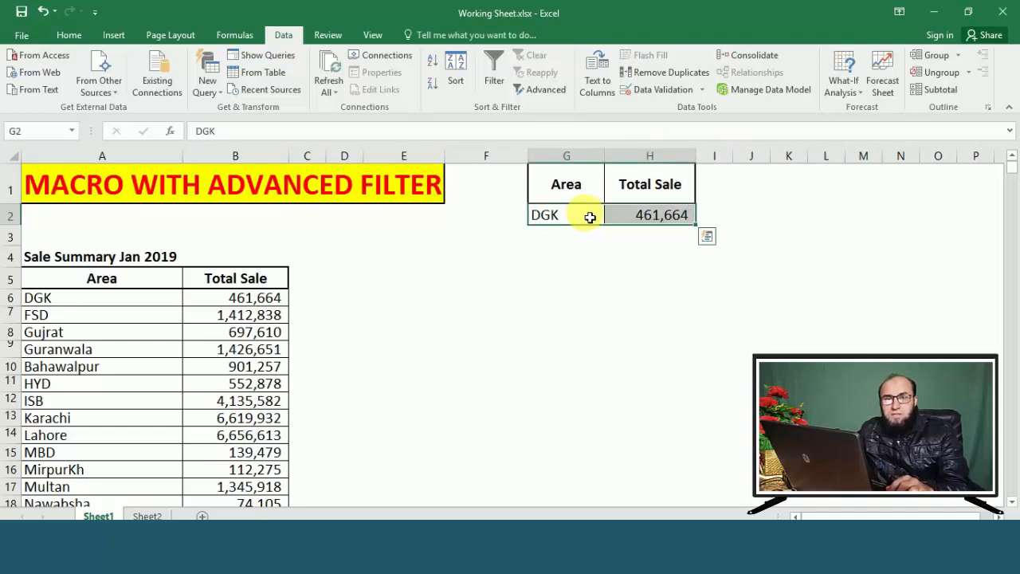
{"action": "key", "text": "Delete"}
- Name the list of area names in A6:A25, excluding the Grand Total row, as area
{"action": "key", "text": "Left"}
{"action": "key", "text": "Left"}
{"action": "key", "text": "Left"}
{"action": "key", "text": "Left"}
{"action": "key", "text": "Left"}
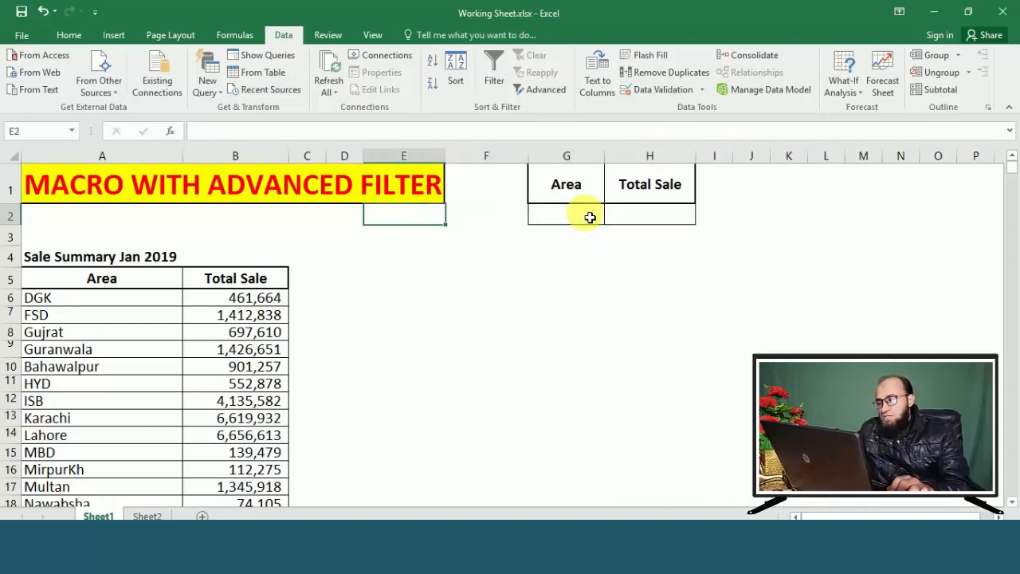
{"action": "key", "text": "Down"}
{"action": "key", "text": "Down"}
{"action": "key", "text": "Left"}
{"action": "key", "text": "Down"}
{"action": "key", "text": "Down"}
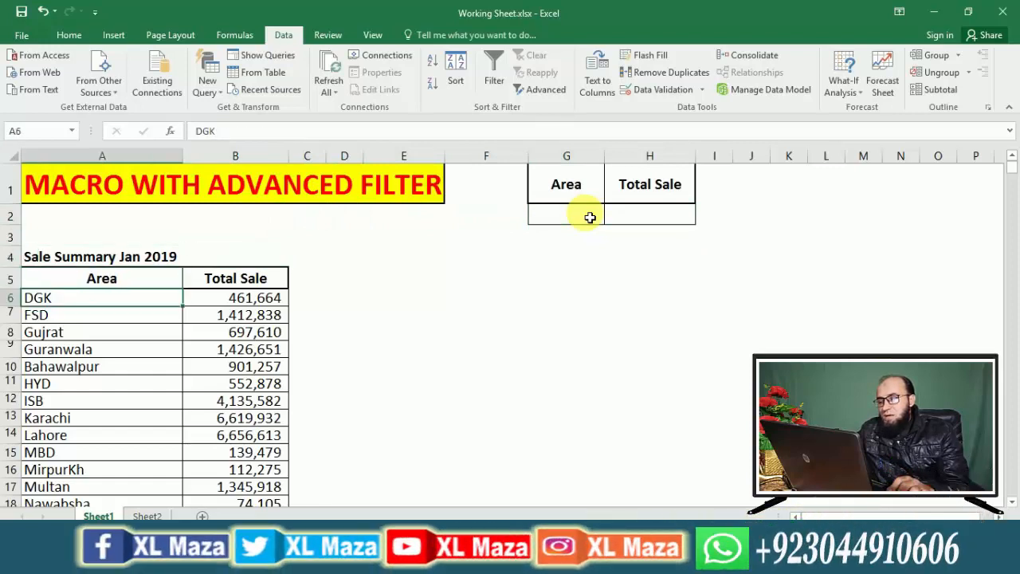
{"action": "key", "text": "ctrl+shift+Down"}
{"action": "key", "text": "shift+Up"}
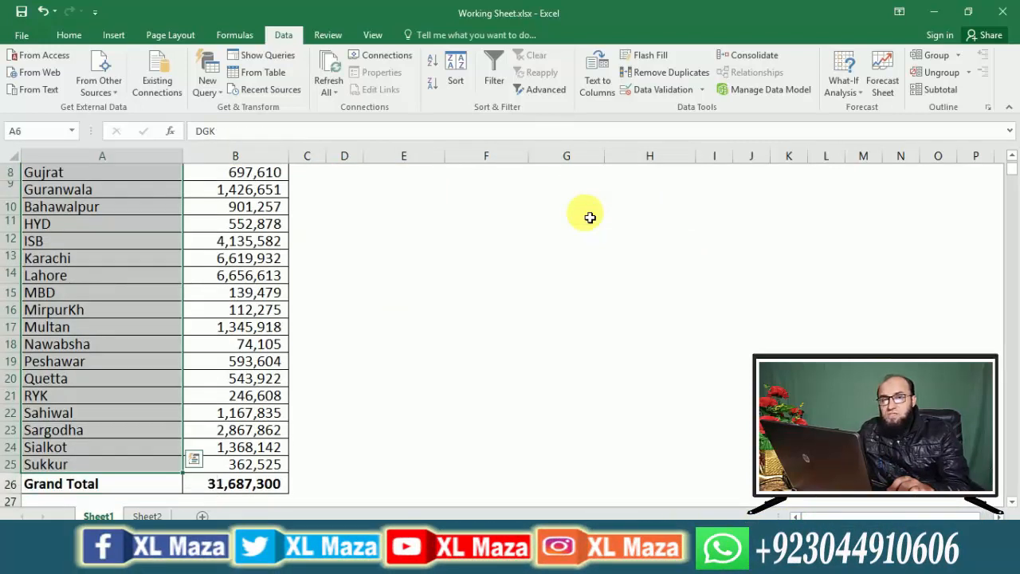
{"action": "key", "text": "ctrl+q"}
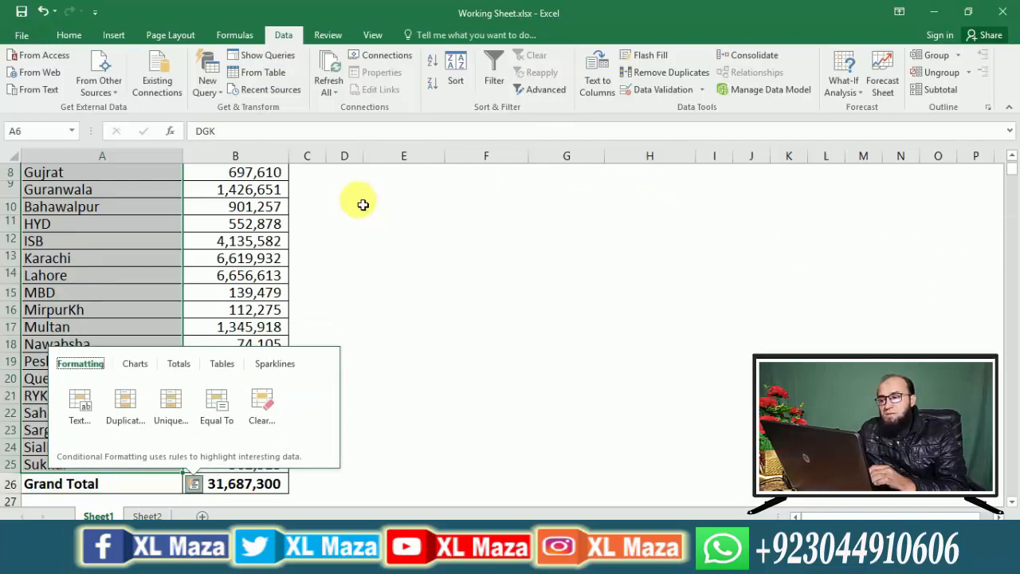
{"action": "left_click", "coordinate": [44, 131]}
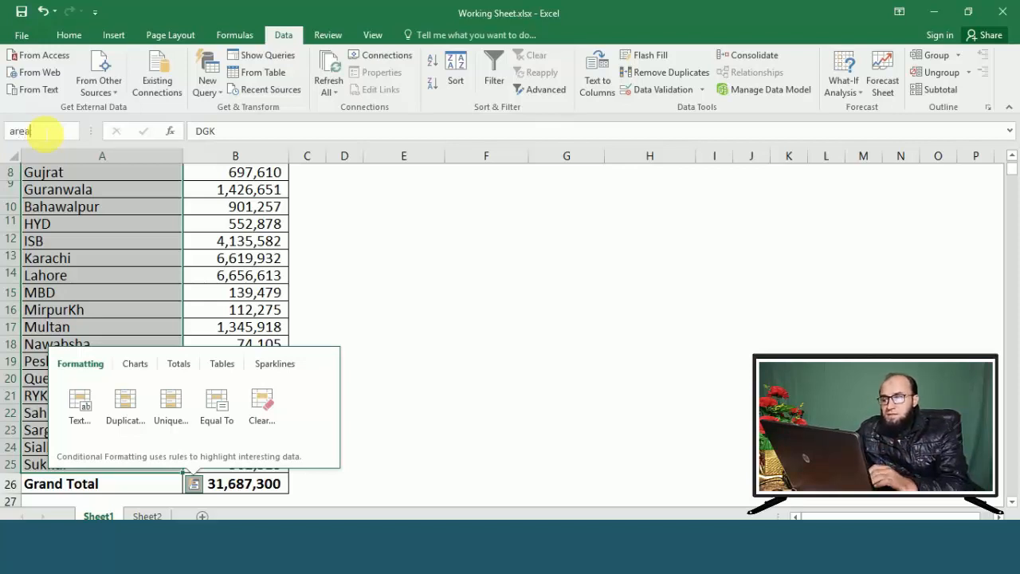
{"action": "key", "text": "Return"}
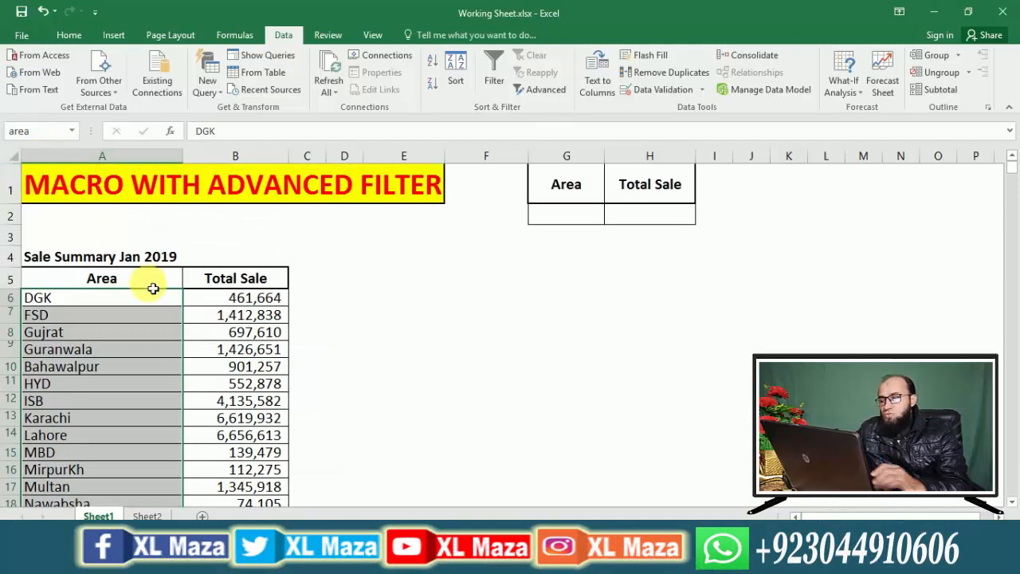
- Reselect the area names A6:A25 to check the range name assigned to them
{"action": "left_click", "coordinate": [130, 300]}
{"action": "key", "text": "Down"}
{"action": "key", "text": "Down"}
{"action": "key", "text": "Up"}
{"action": "key", "text": "Up"}
{"action": "key", "text": "Up"}
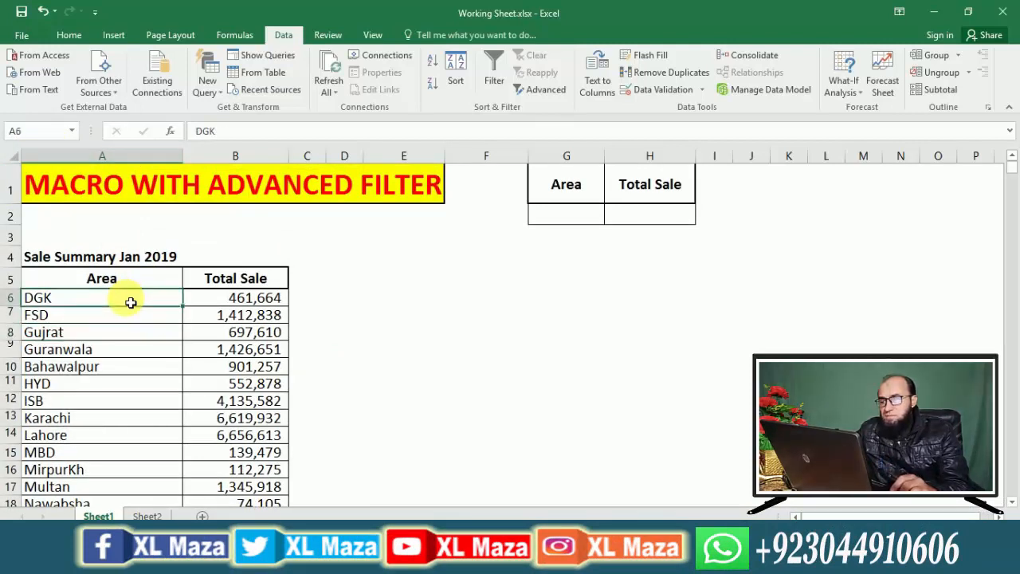
{"action": "key", "text": "Down"}
{"action": "key", "text": "shift+Down"}
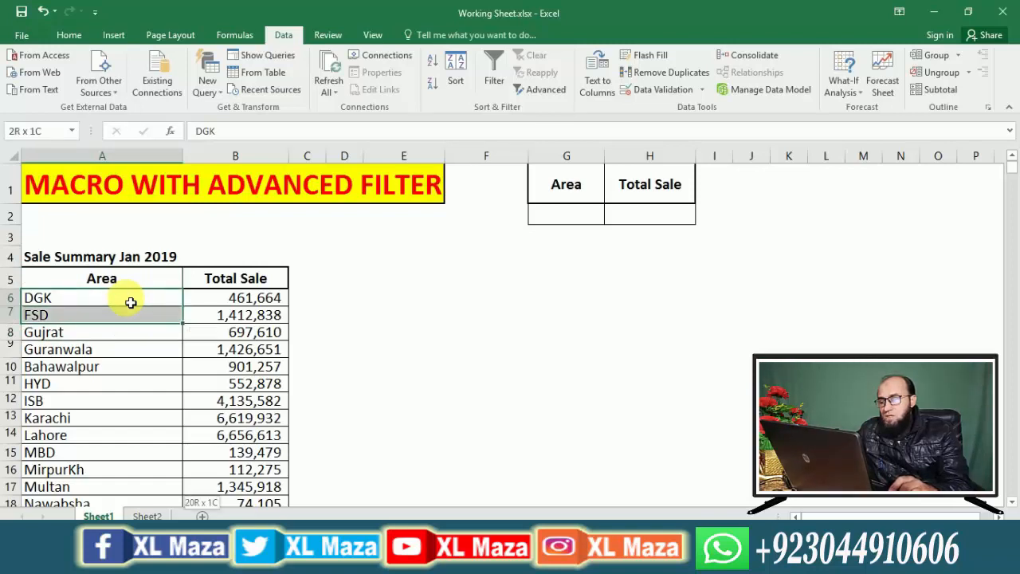
{"action": "key", "text": "ctrl+shift+Down"}
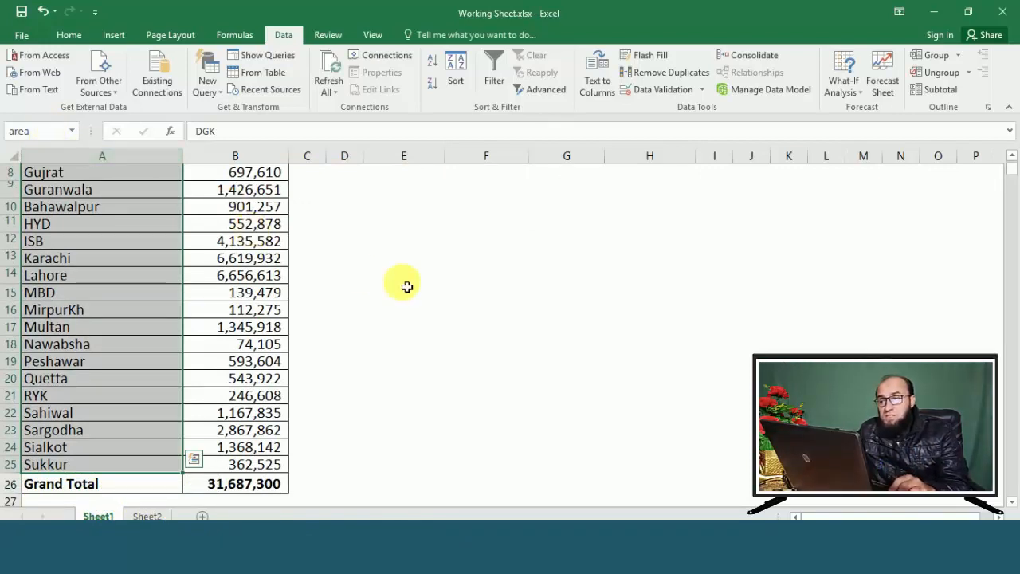
- Start data validation for cell G2 under the Area header and allow List entries
{"action": "key", "text": "Up"}
{"action": "key", "text": "Up"}
{"action": "key", "text": "Up"}
{"action": "key", "text": "Down"}
{"action": "key", "text": "Down"}
{"action": "key", "text": "Down"}
{"action": "key", "text": "Right"}
{"action": "key", "text": "Right"}
{"action": "key", "text": "Right"}
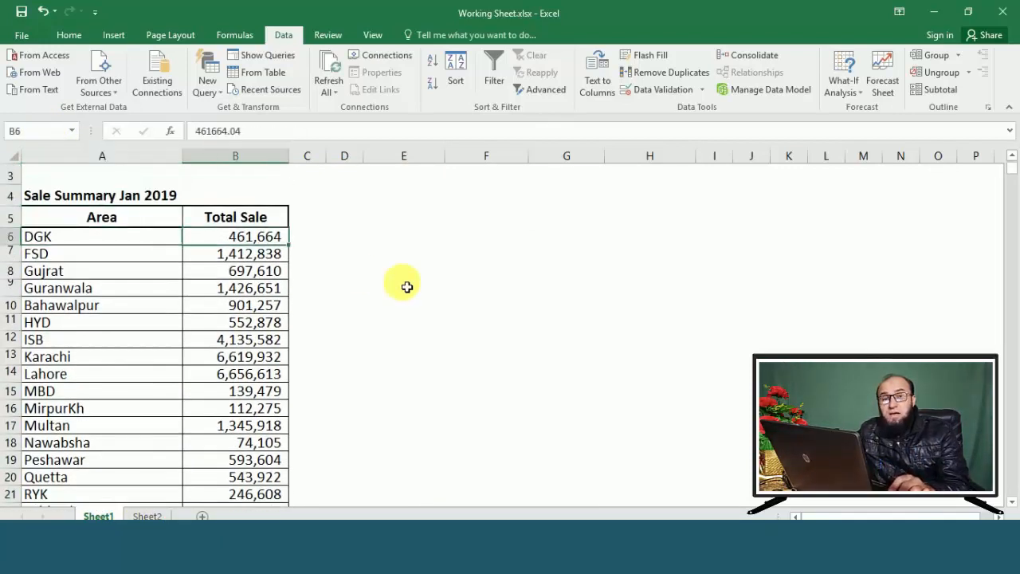
{"action": "key", "text": "Up"}
{"action": "key", "text": "Up"}
{"action": "key", "text": "Up"}
{"action": "key", "text": "Right"}
{"action": "key", "text": "Right"}
{"action": "key", "text": "Up"}
{"action": "key", "text": "Up"}
{"action": "key", "text": "Right"}
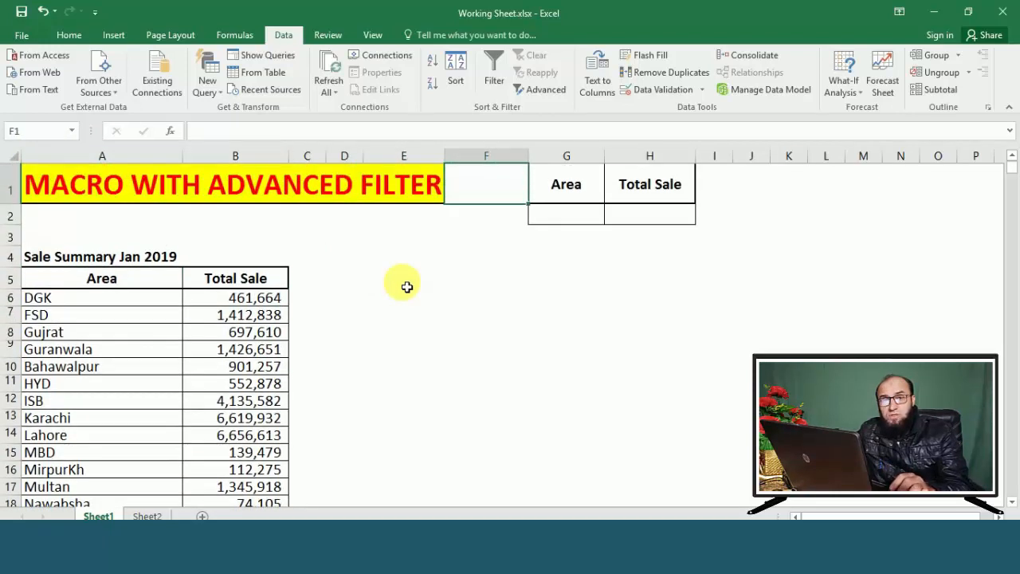
{"action": "key", "text": "Right"}
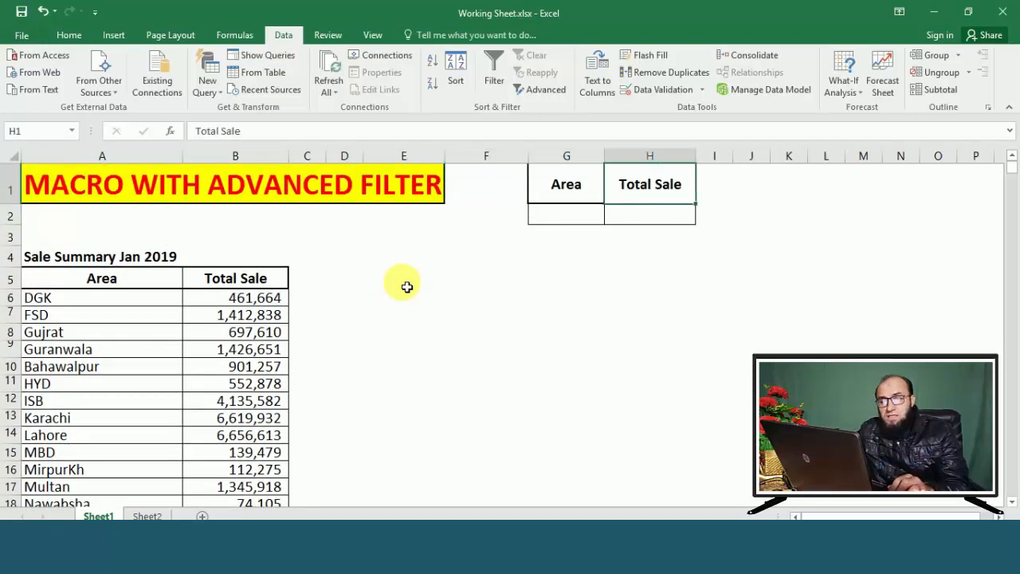
{"action": "key", "text": "Down"}
{"action": "key", "text": "Left"}
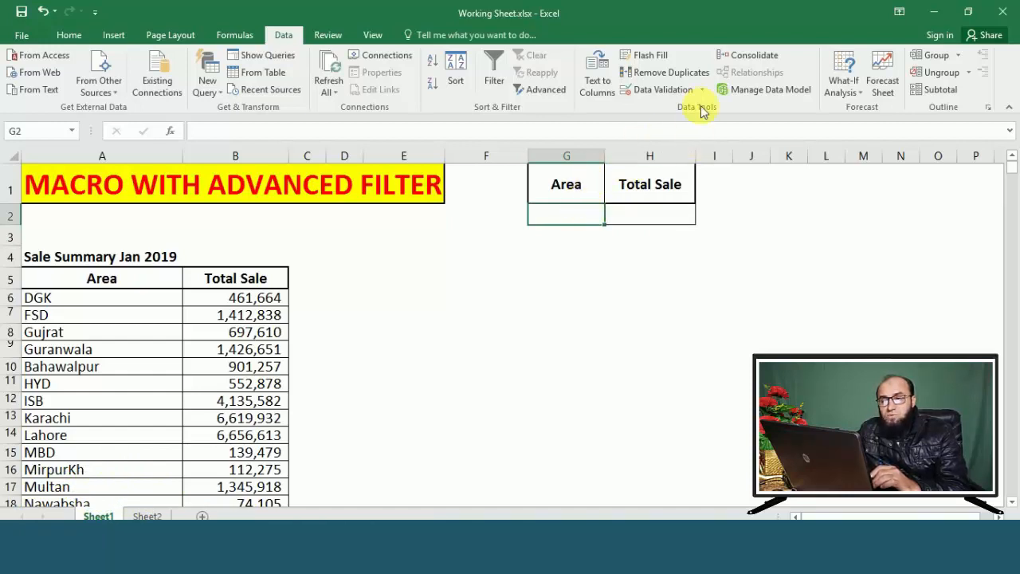
{"action": "left_click", "coordinate": [674, 89]}
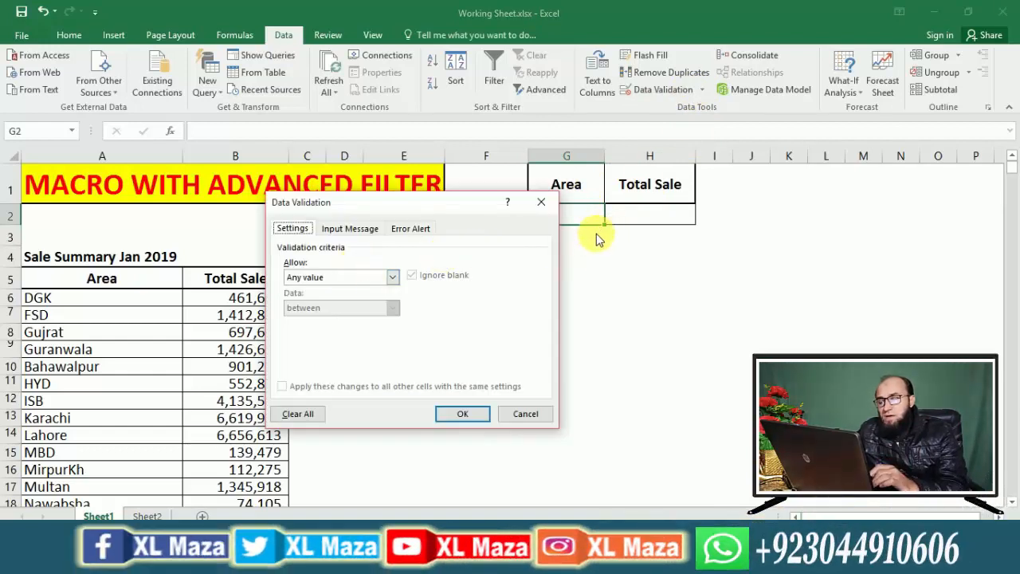
{"action": "left_click", "coordinate": [393, 277]}
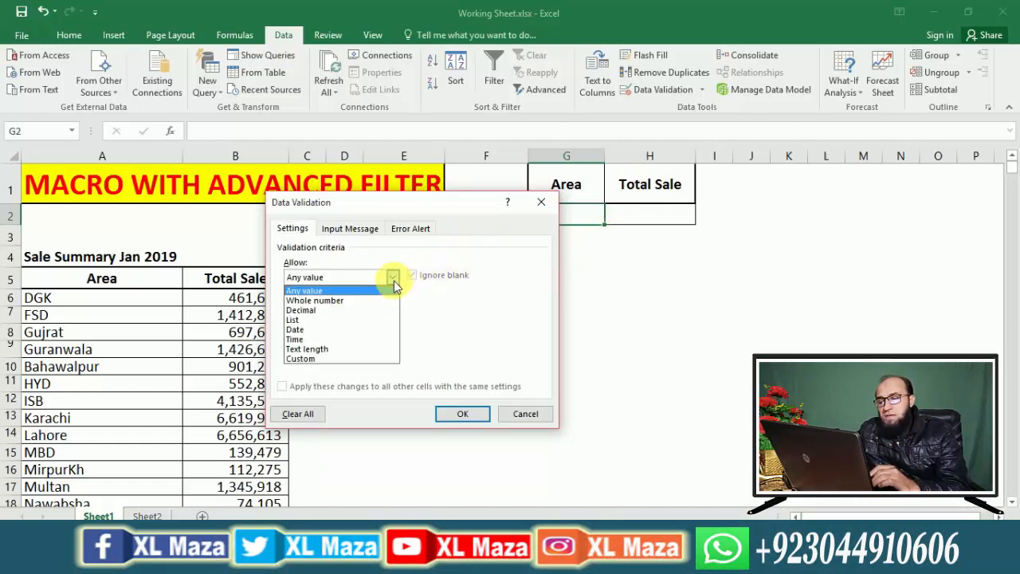
{"action": "left_click", "coordinate": [351, 320]}
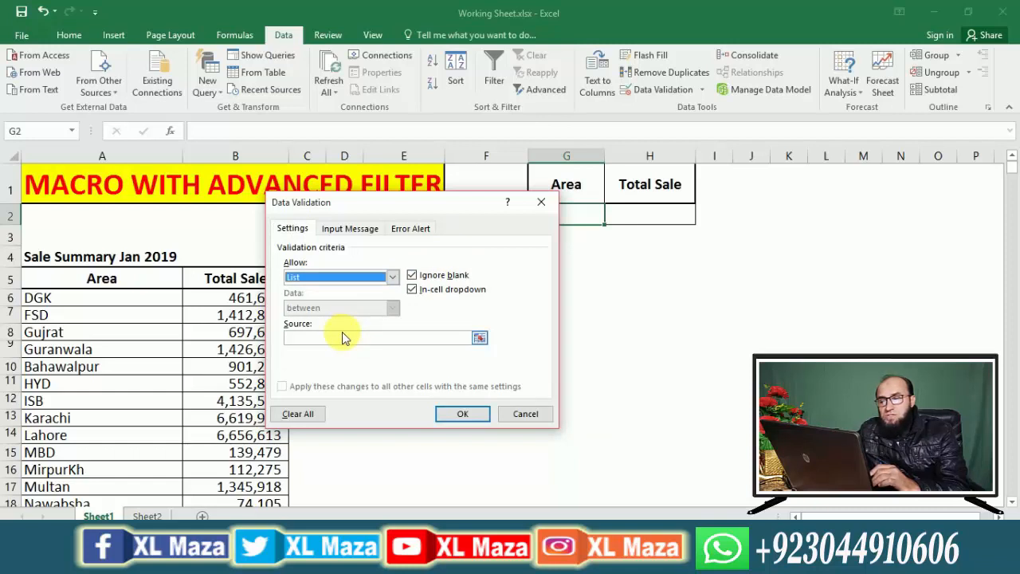
- Use the named range area as the validation list's source (=area) and apply the validation
{"action": "left_click", "coordinate": [341, 342]}
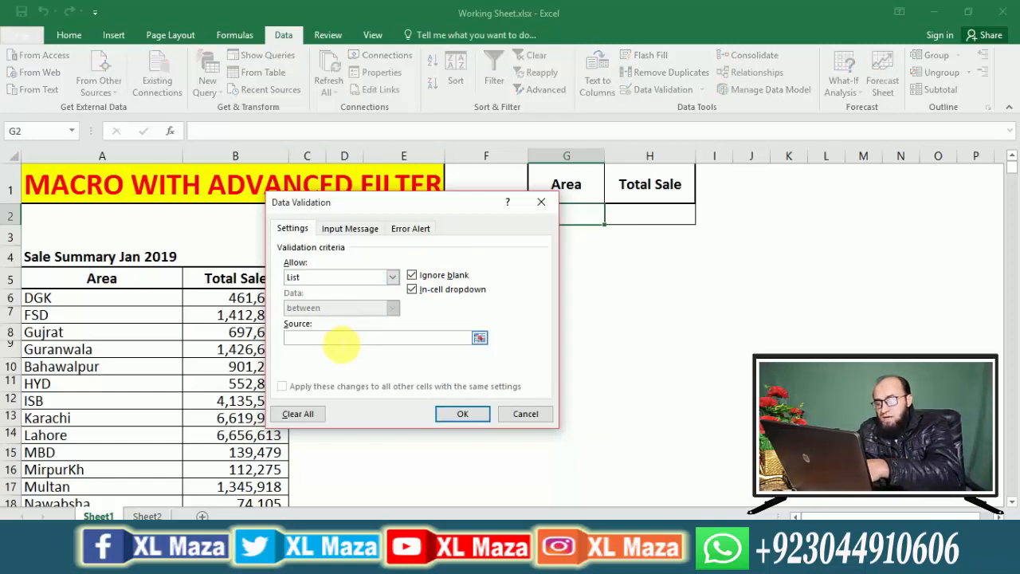
{"action": "key", "text": "F3"}
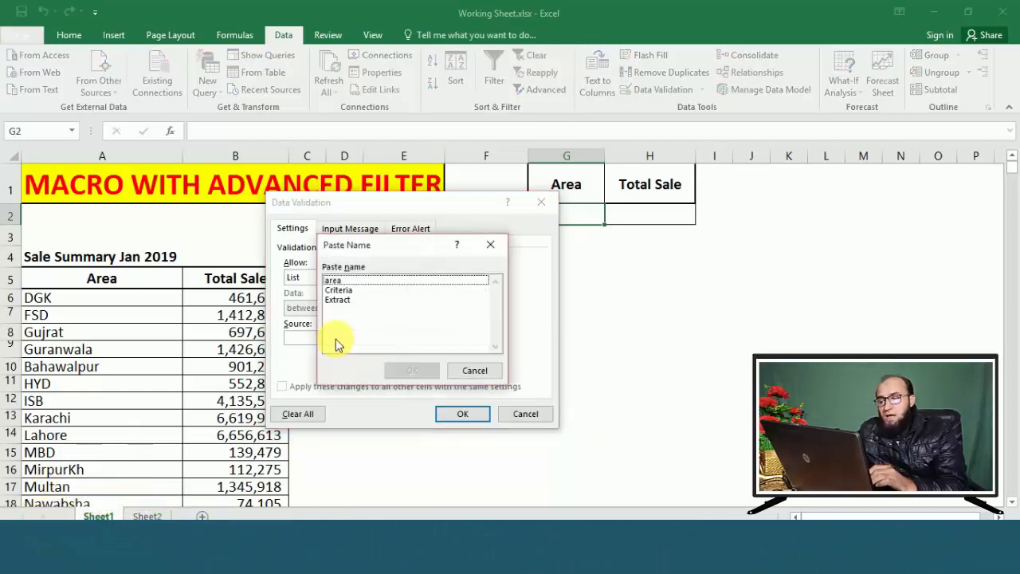
{"action": "left_click", "coordinate": [338, 282]}
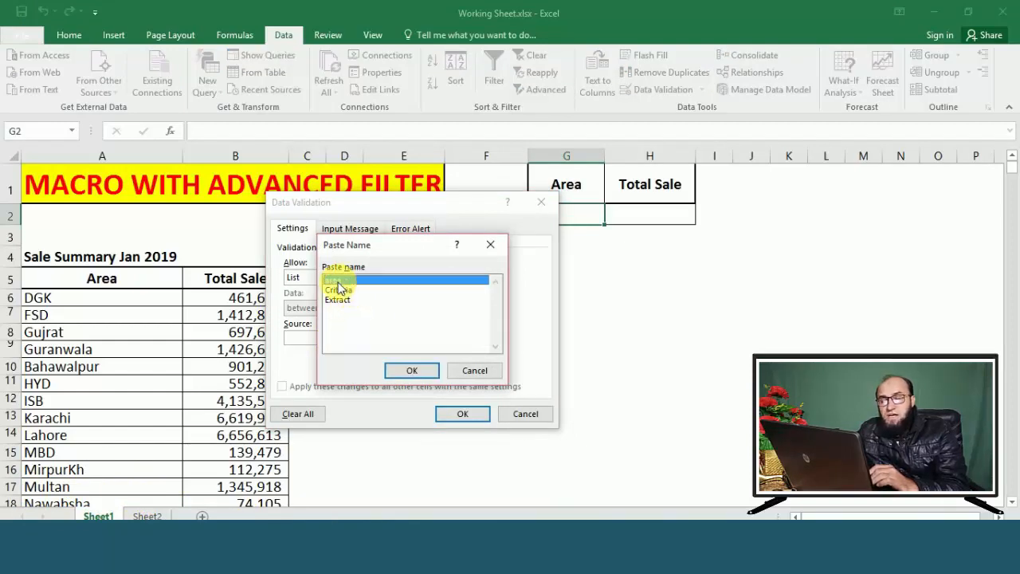
{"action": "left_click", "coordinate": [413, 369]}
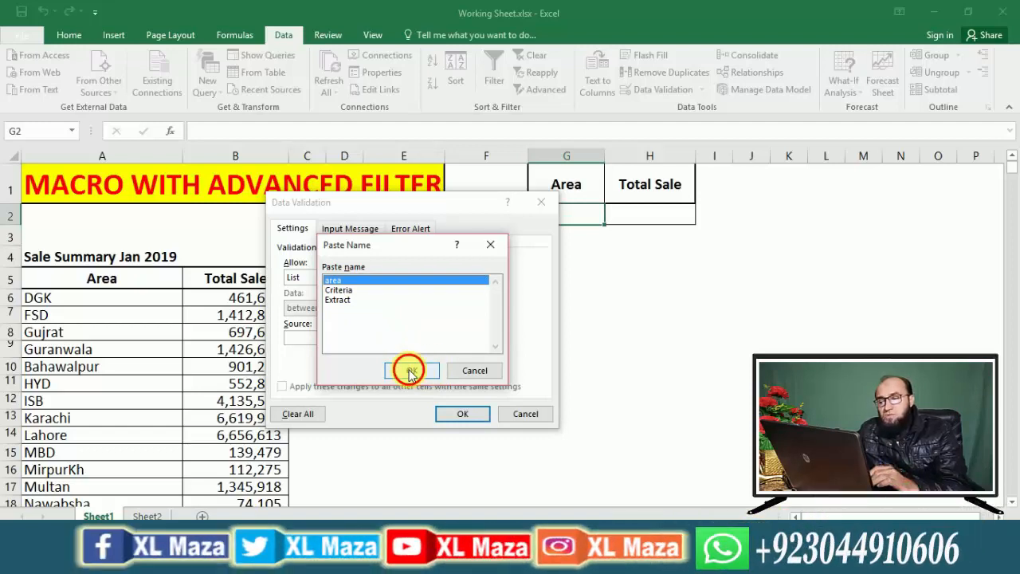
{"action": "left_click", "coordinate": [411, 371]}
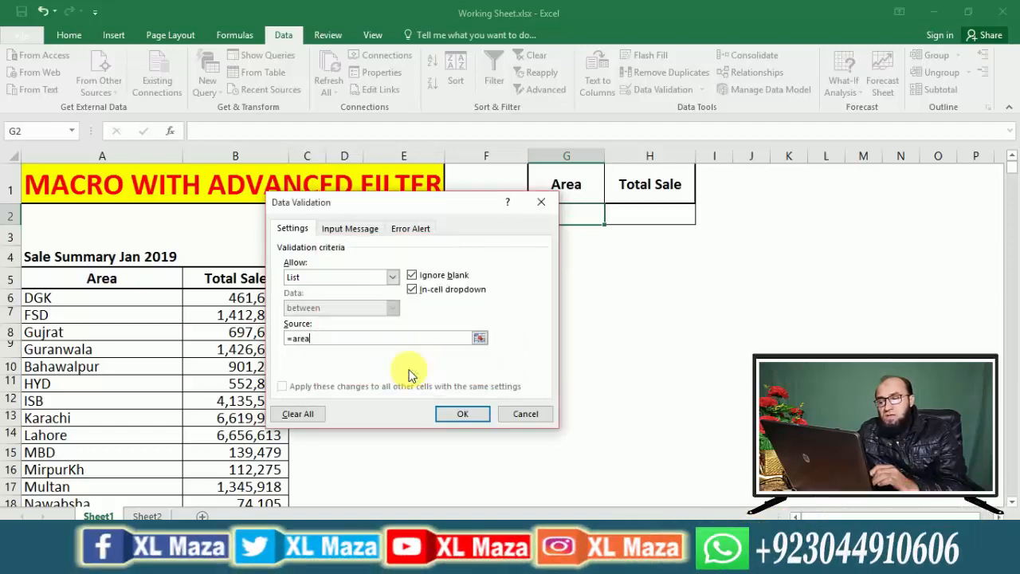
{"action": "left_click", "coordinate": [462, 414]}
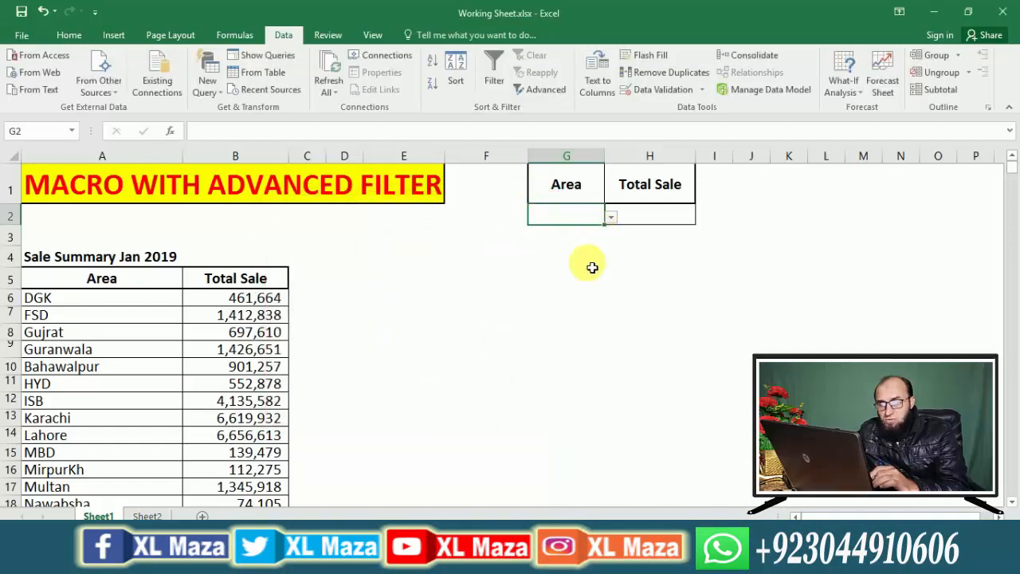
- Test the area drop-down in G2 by choosing FSD, Guranwala, HYD, Lahore and MBD in turn
{"action": "left_click", "coordinate": [611, 218]}
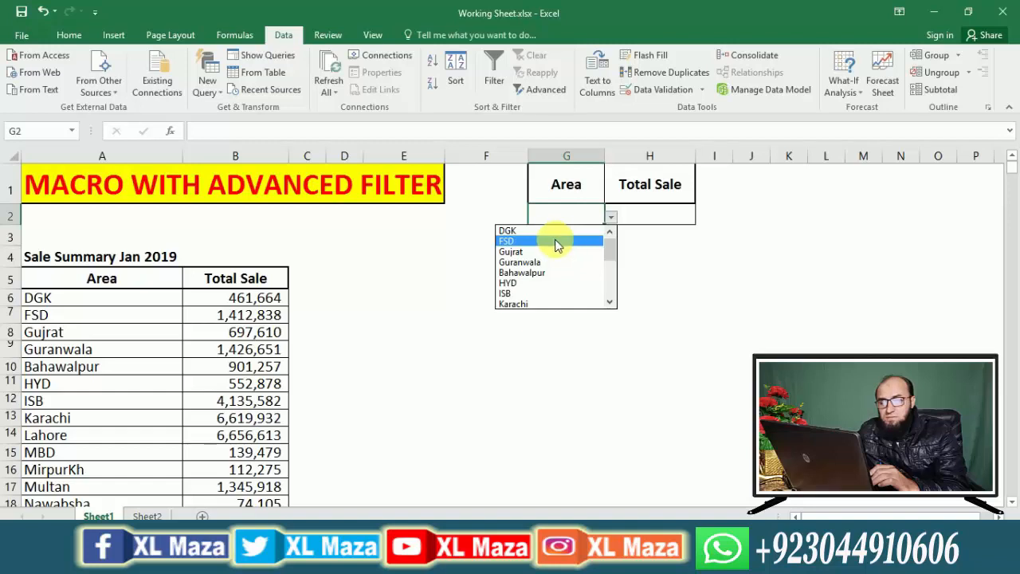
{"action": "left_click", "coordinate": [556, 241]}
{"action": "left_click", "coordinate": [611, 218]}
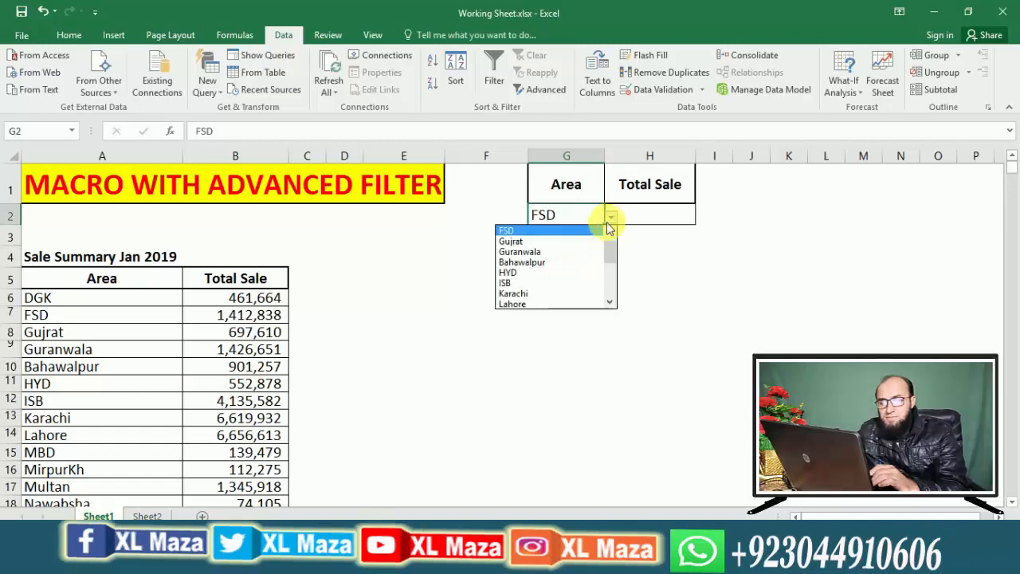
{"action": "left_click", "coordinate": [577, 252]}
{"action": "left_click", "coordinate": [610, 217]}
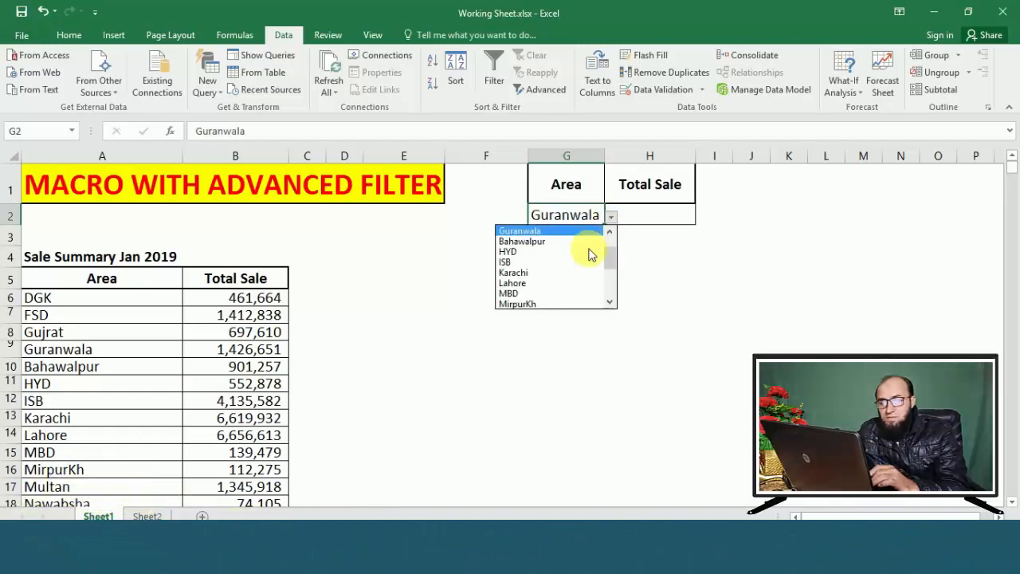
{"action": "left_click", "coordinate": [580, 253]}
{"action": "left_click", "coordinate": [610, 218]}
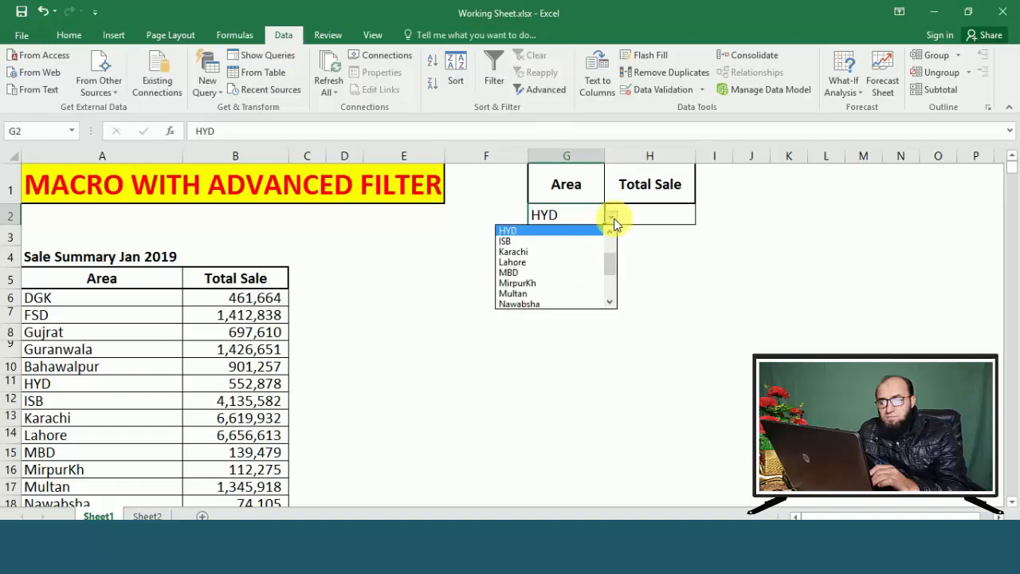
{"action": "left_click", "coordinate": [566, 263]}
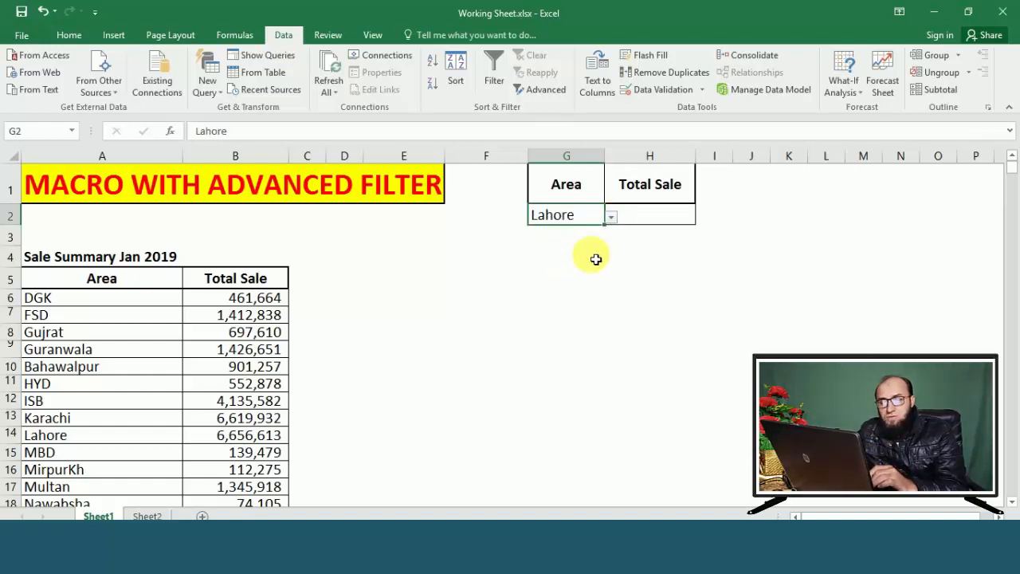
{"action": "left_click", "coordinate": [611, 217]}
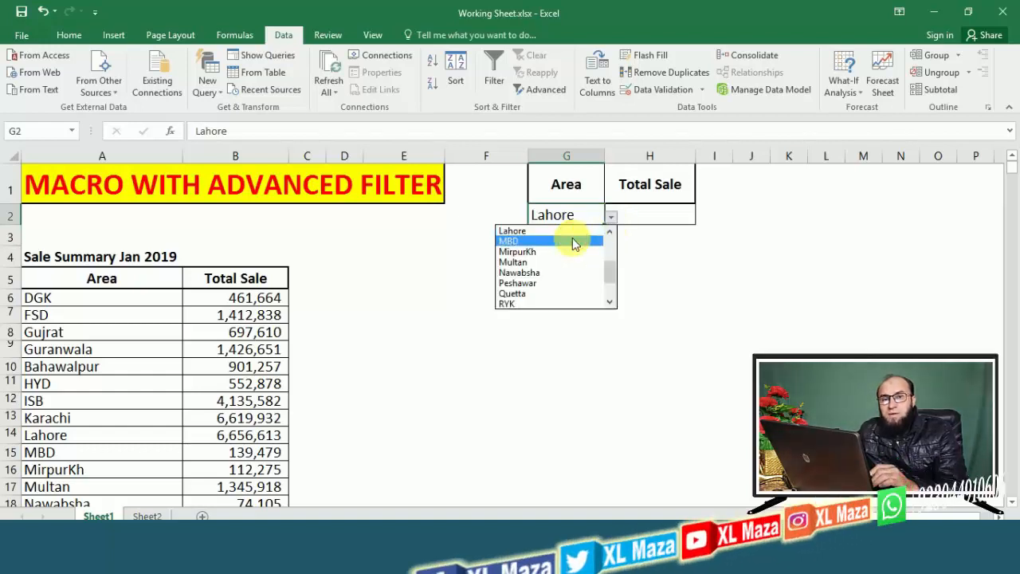
{"action": "left_click", "coordinate": [574, 241]}
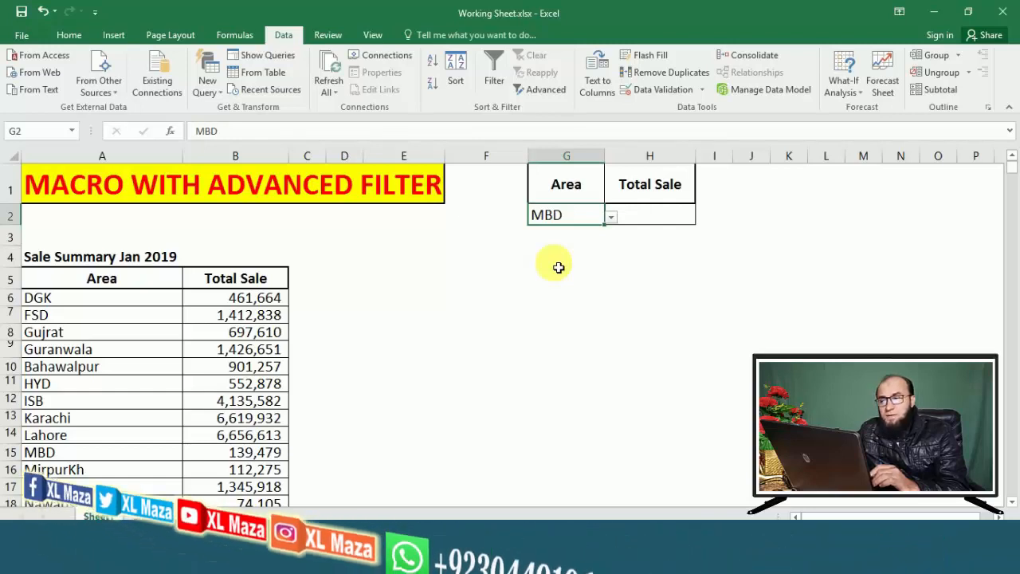
{"action": "scroll", "coordinate": [559, 268], "scroll_direction": "right", "scroll_amount": 5}
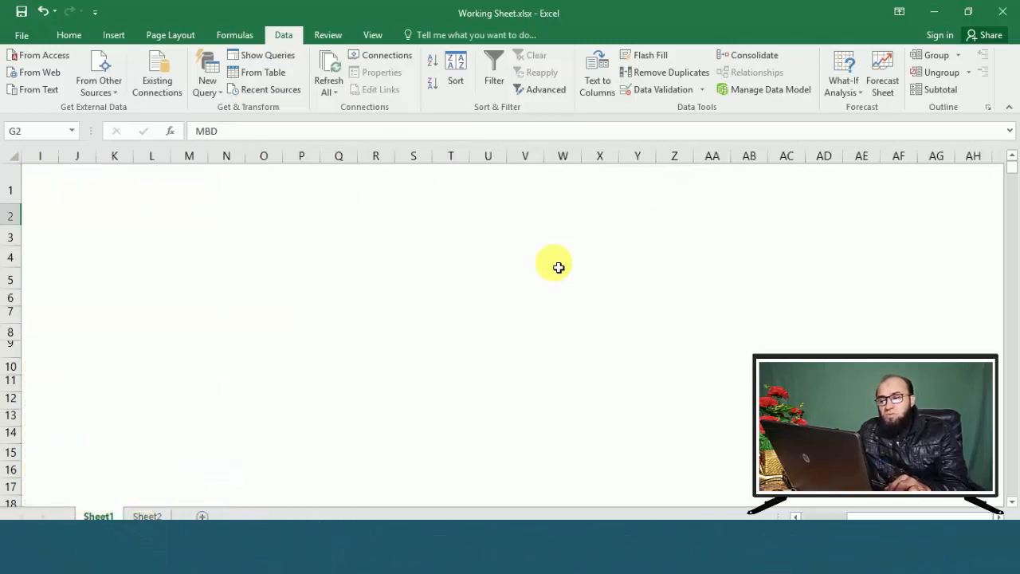
{"action": "key", "text": "Home"}
{"action": "key", "text": "Right"}
{"action": "key", "text": "Right"}
{"action": "key", "text": "Right"}
{"action": "key", "text": "Right"}
{"action": "key", "text": "Right"}
{"action": "key", "text": "Right"}
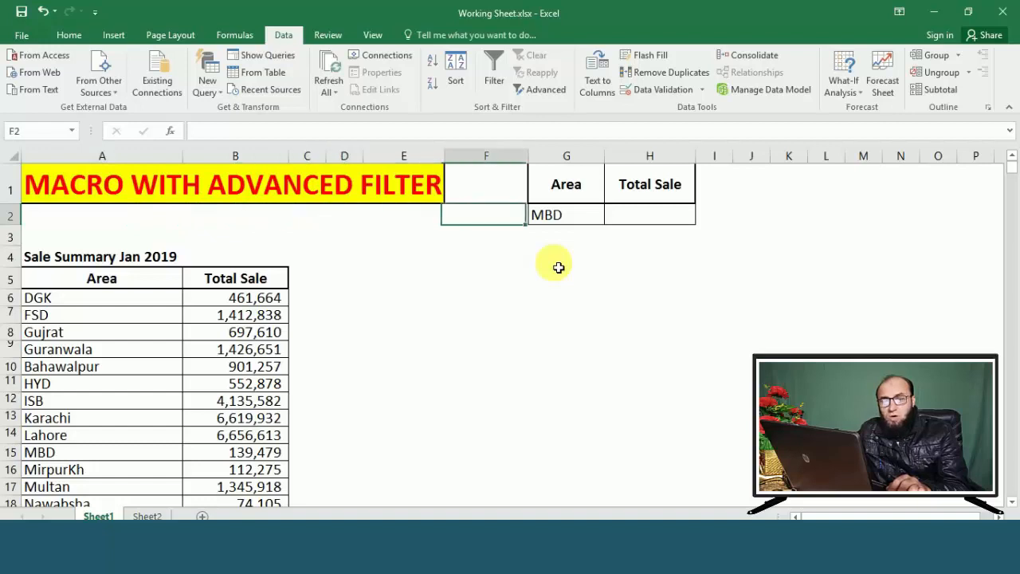
{"action": "key", "text": "Down"}
{"action": "key", "text": "Down"}
{"action": "key", "text": "Down"}
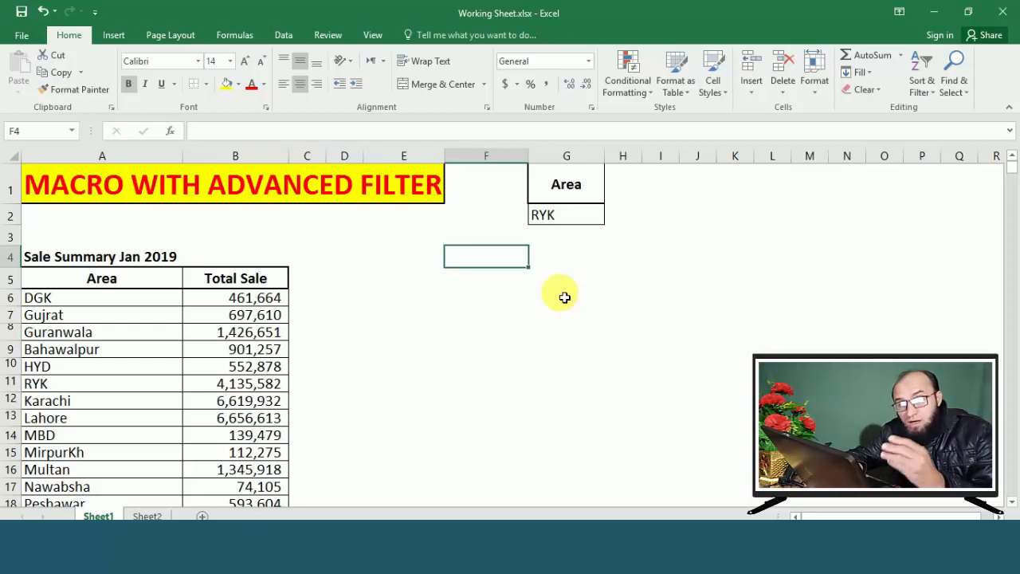
- Choose Karachi and then MBD from the area drop-down in G2
{"action": "left_click", "coordinate": [600, 217]}
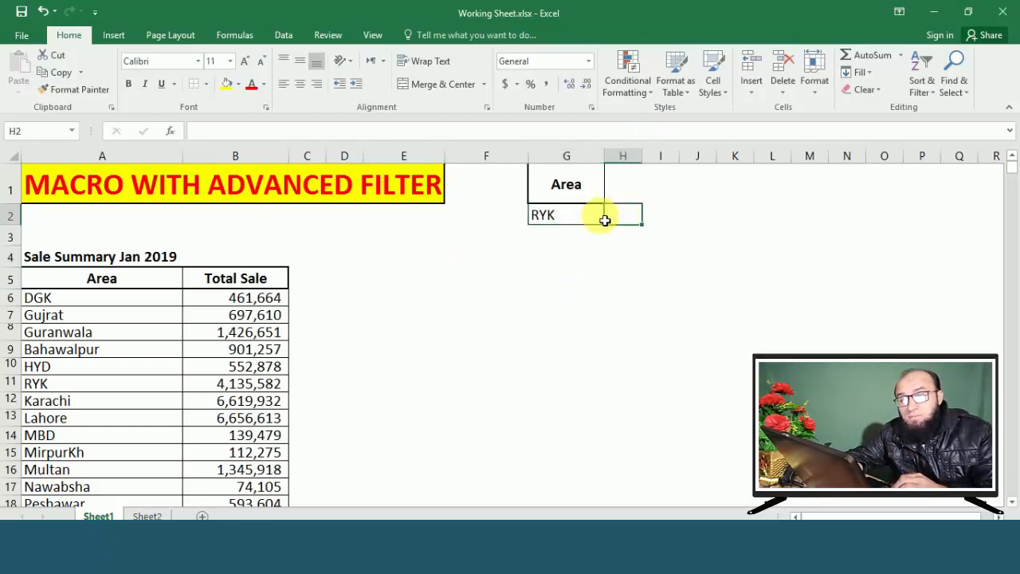
{"action": "left_click", "coordinate": [612, 219]}
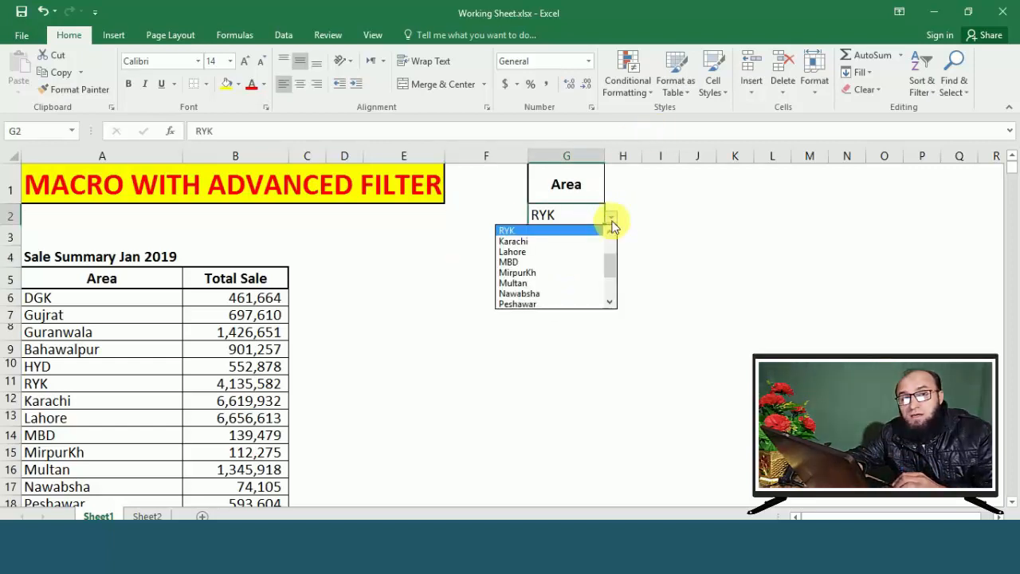
{"action": "left_click", "coordinate": [566, 240]}
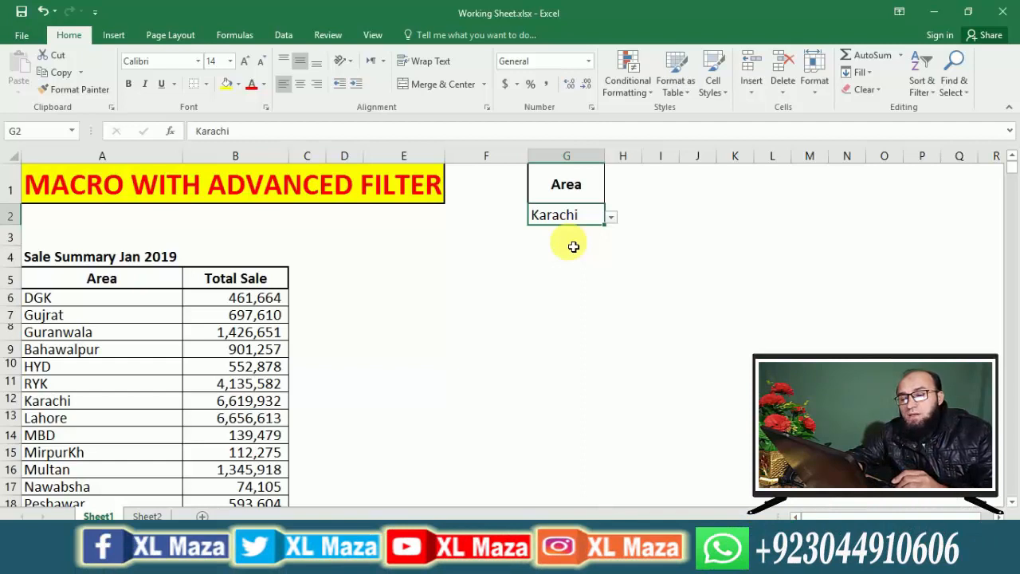
{"action": "left_click", "coordinate": [610, 217]}
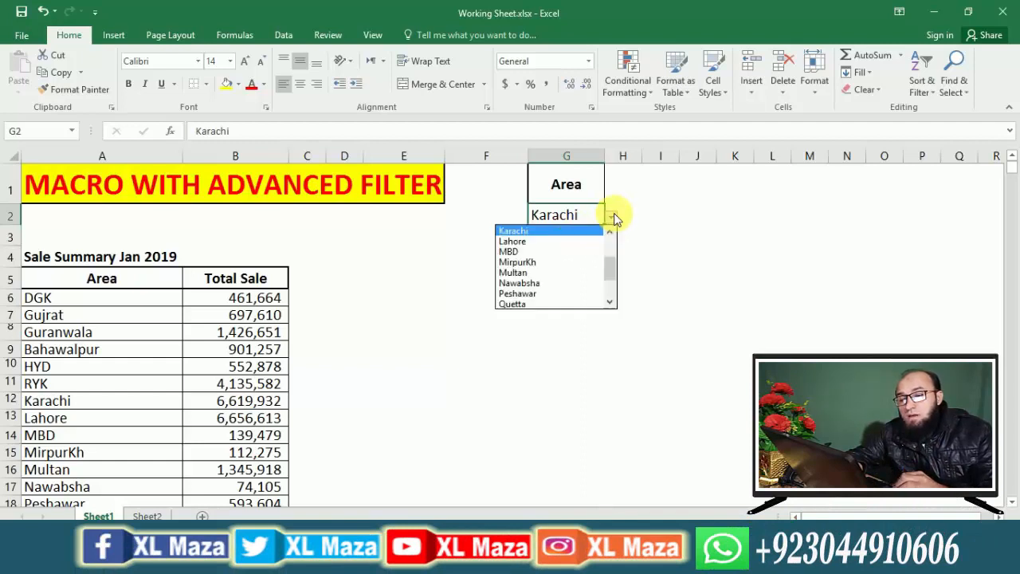
{"action": "left_click", "coordinate": [553, 252]}
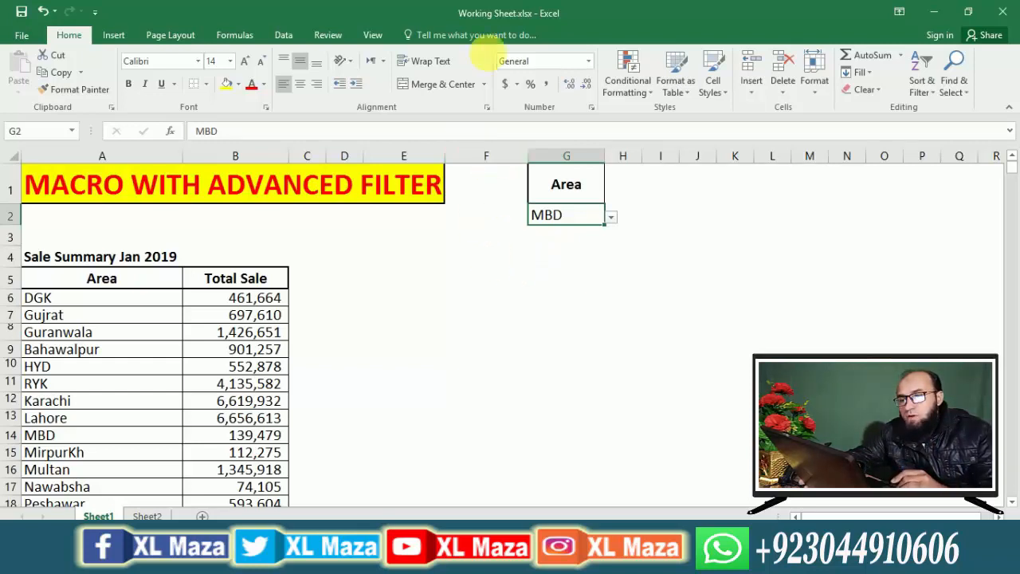
- Start recording a macro named FLTER, stored in This Workbook
{"action": "left_click", "coordinate": [383, 36]}
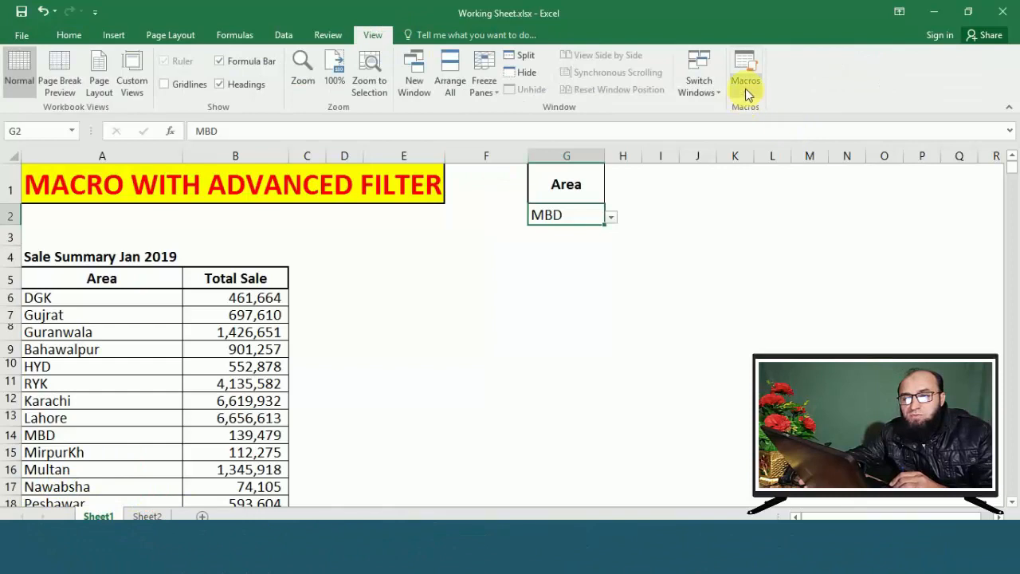
{"action": "left_click", "coordinate": [744, 80]}
{"action": "left_click", "coordinate": [788, 128]}
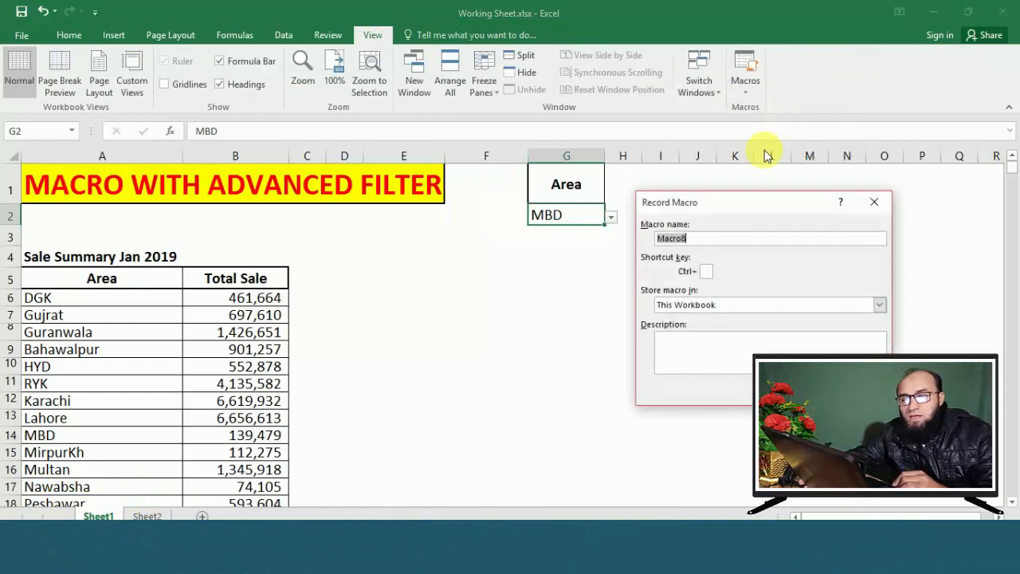
{"action": "type", "text": "FL"}
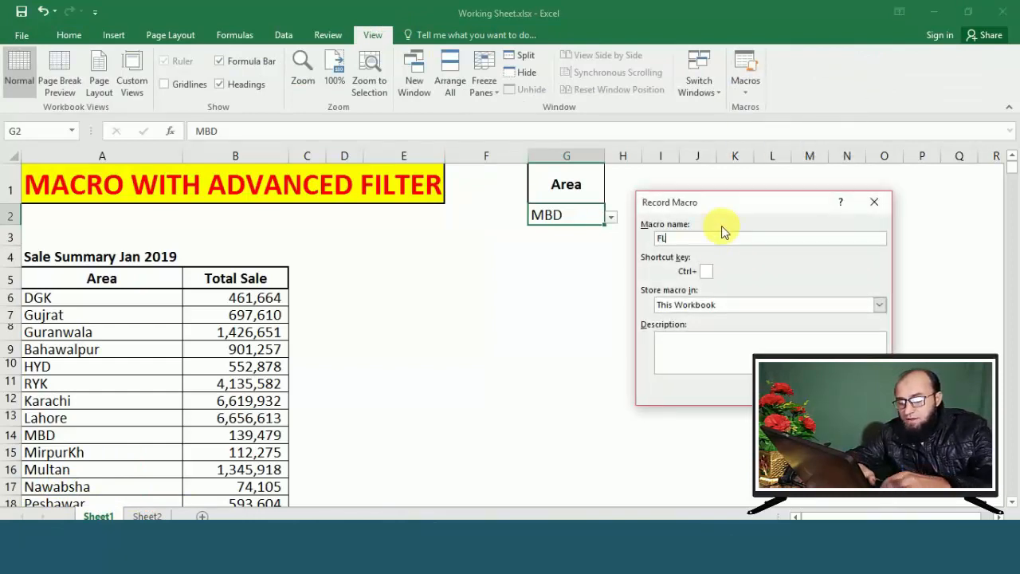
{"action": "type", "text": "TER"}
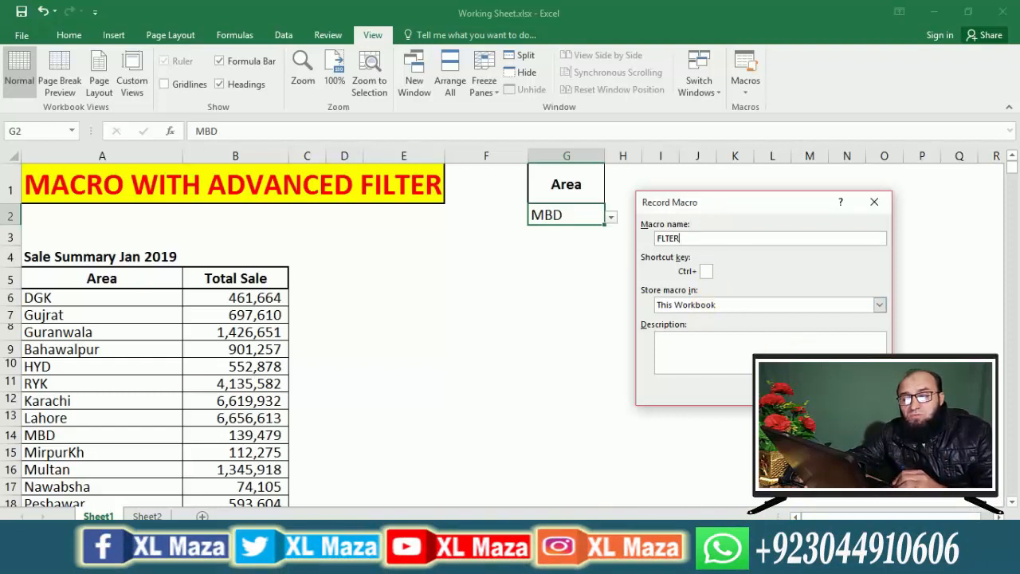
{"action": "left_click", "coordinate": [789, 389]}
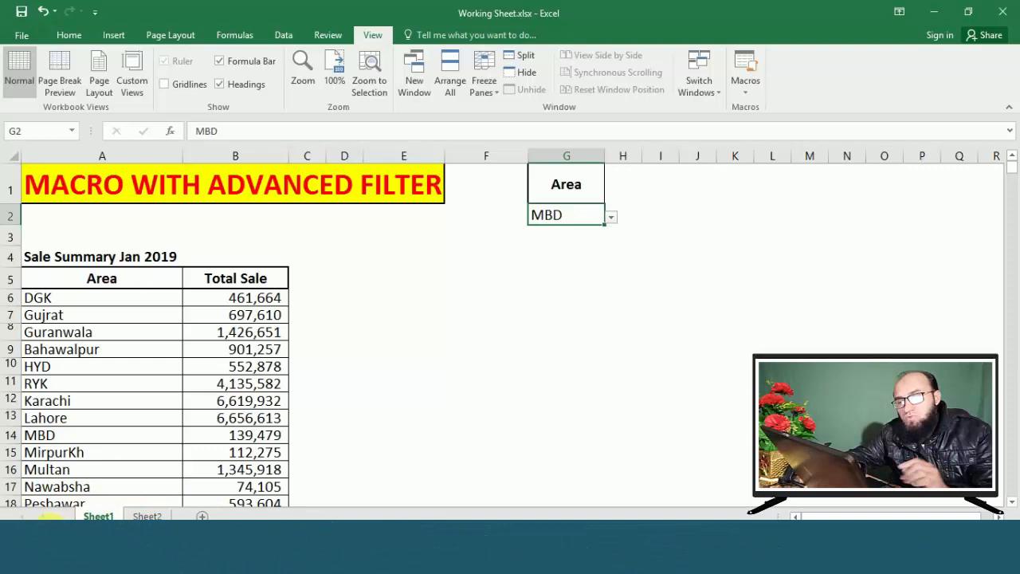
{"action": "left_click", "coordinate": [555, 265]}
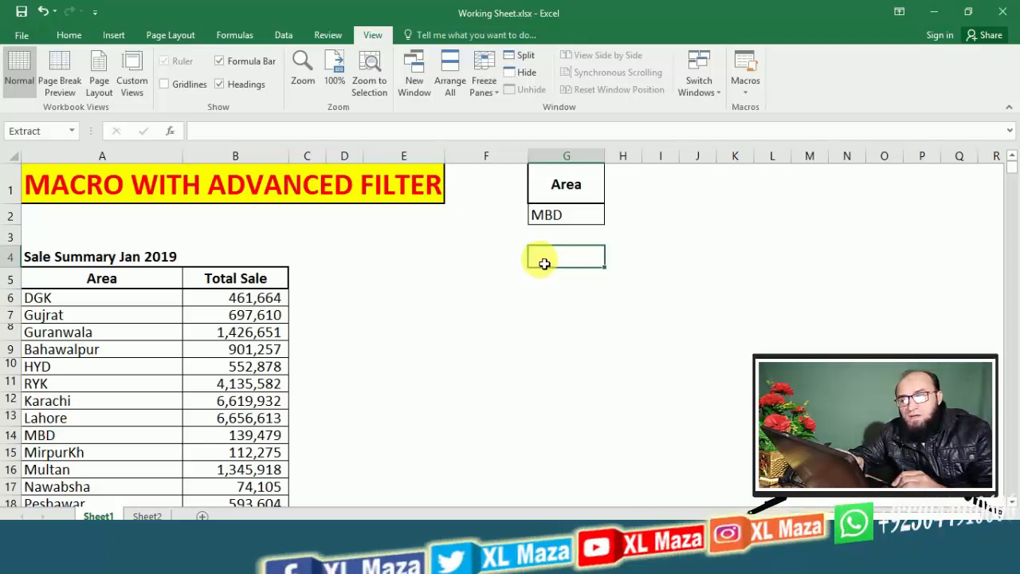
{"action": "key", "text": "Left"}
{"action": "key", "text": "Right"}
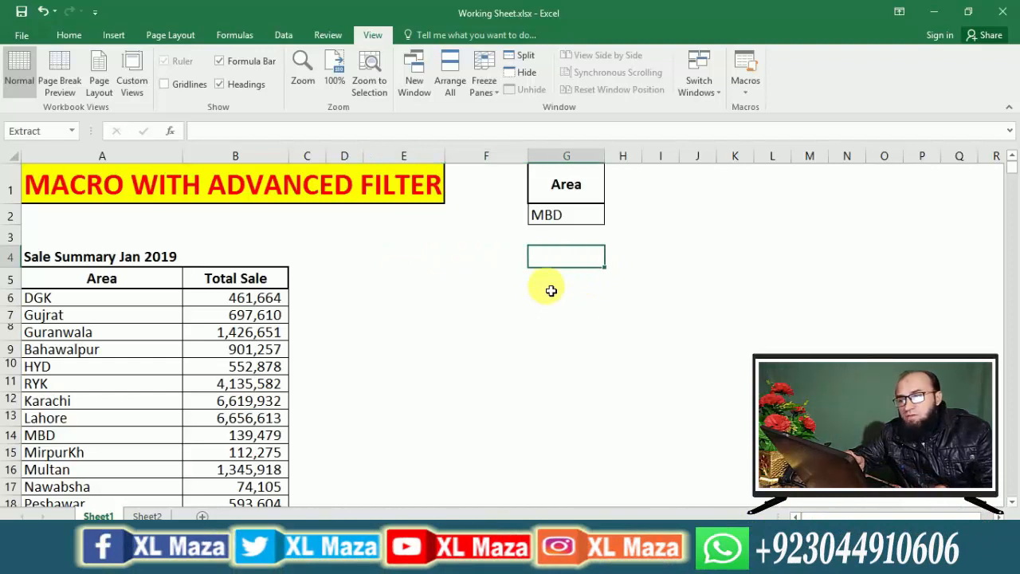
{"action": "key", "text": "Left"}
{"action": "key", "text": "Right"}
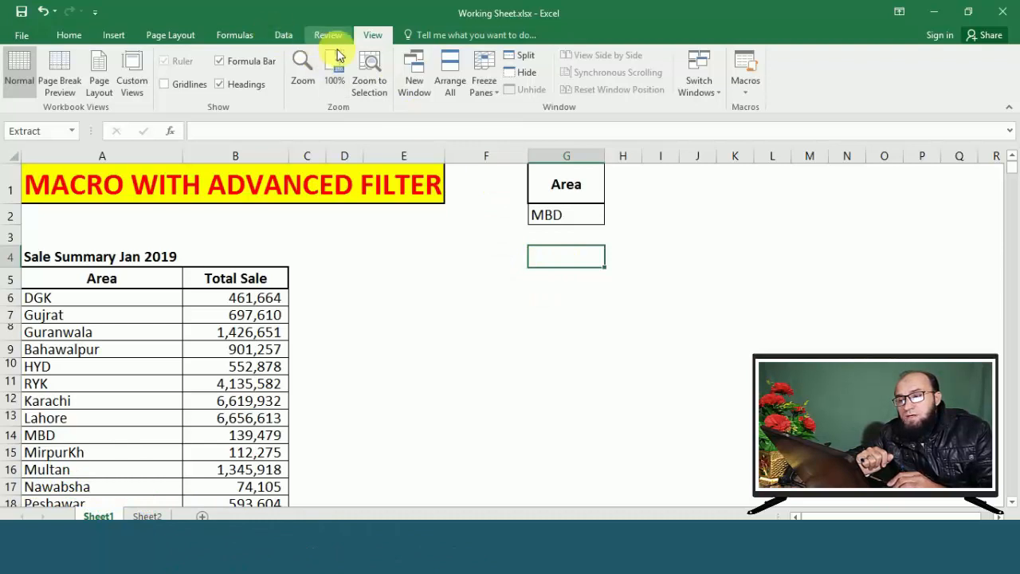
- Set the area criterion in G2 to MirpurKh from its drop-down list
{"action": "left_click", "coordinate": [587, 216]}
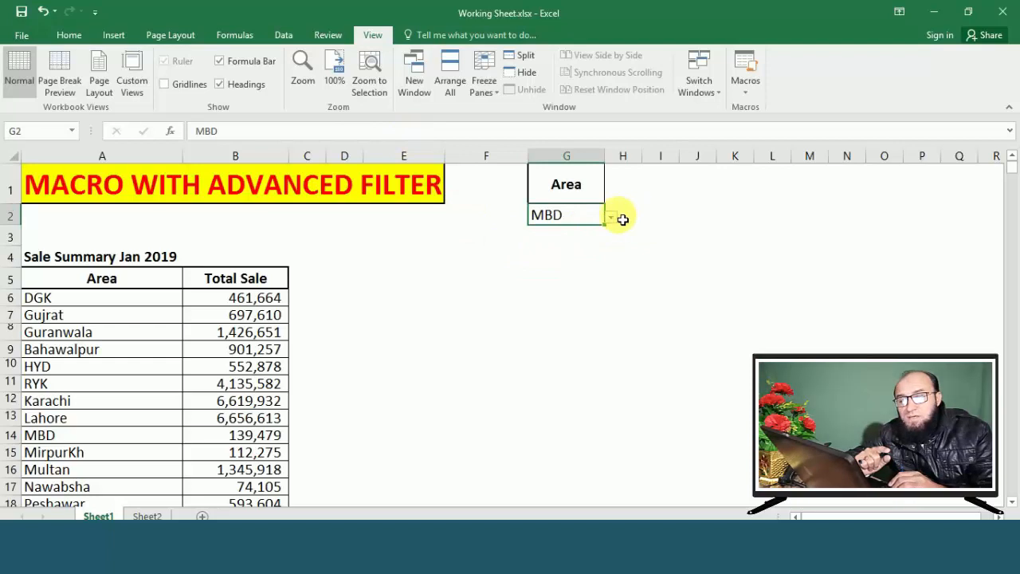
{"action": "left_click", "coordinate": [611, 219]}
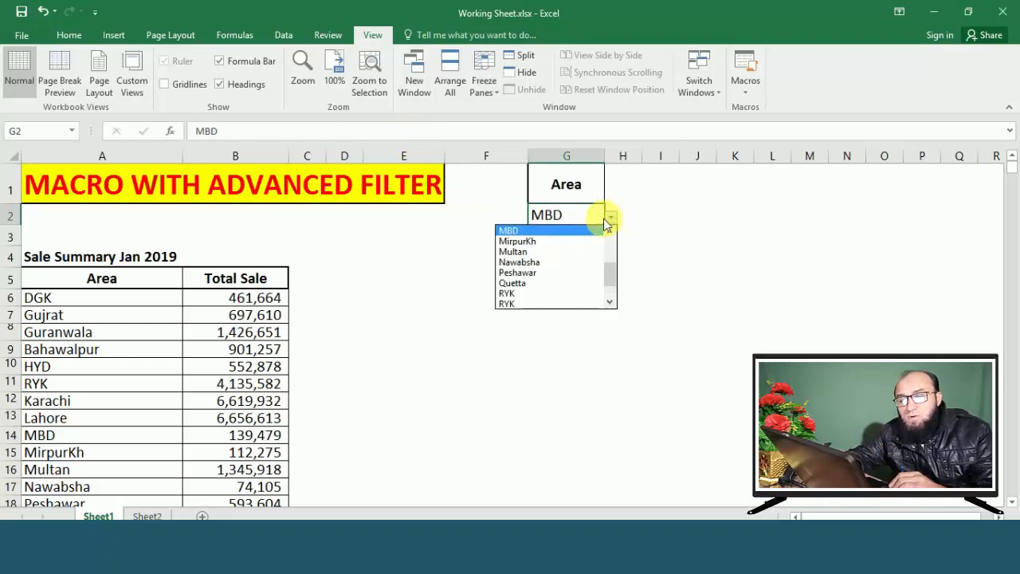
{"action": "left_click", "coordinate": [565, 244]}
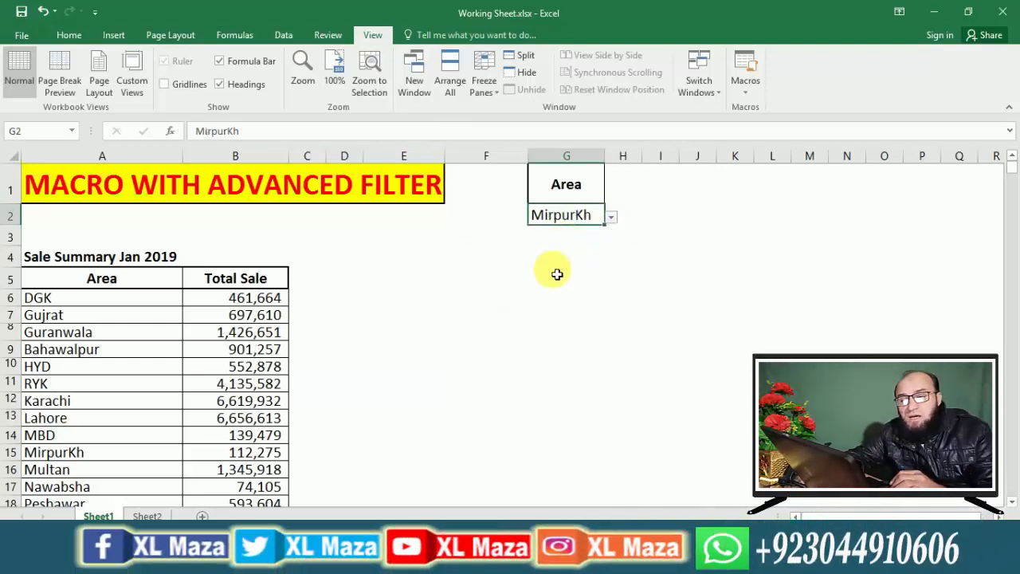
- Start an Advanced Filter from cell G5 on the list A5:B25, using the Area block G1:G2 as the criteria range
{"action": "double_click", "coordinate": [558, 275]}
{"action": "double_click", "coordinate": [558, 275]}
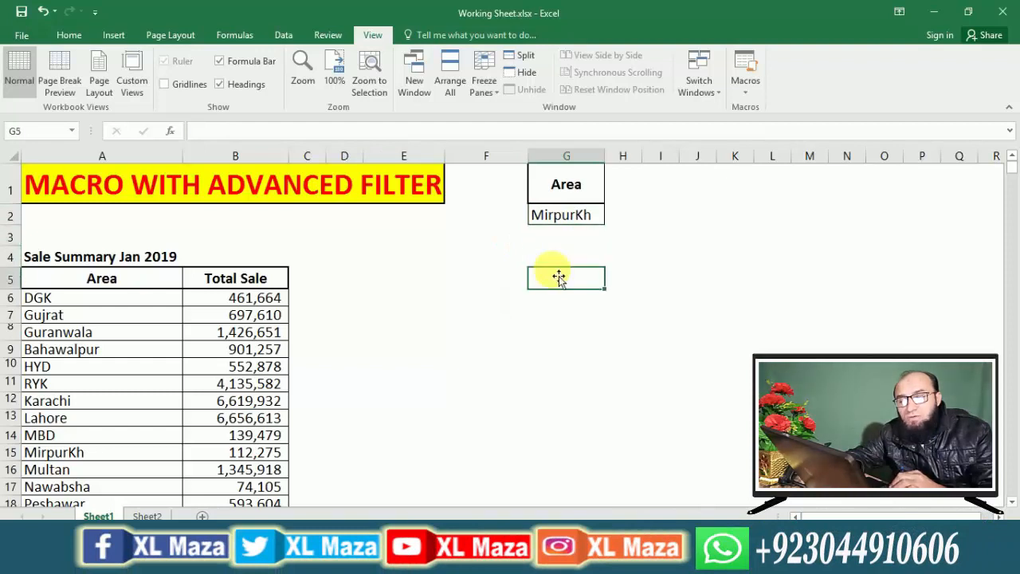
{"action": "left_click", "coordinate": [559, 276]}
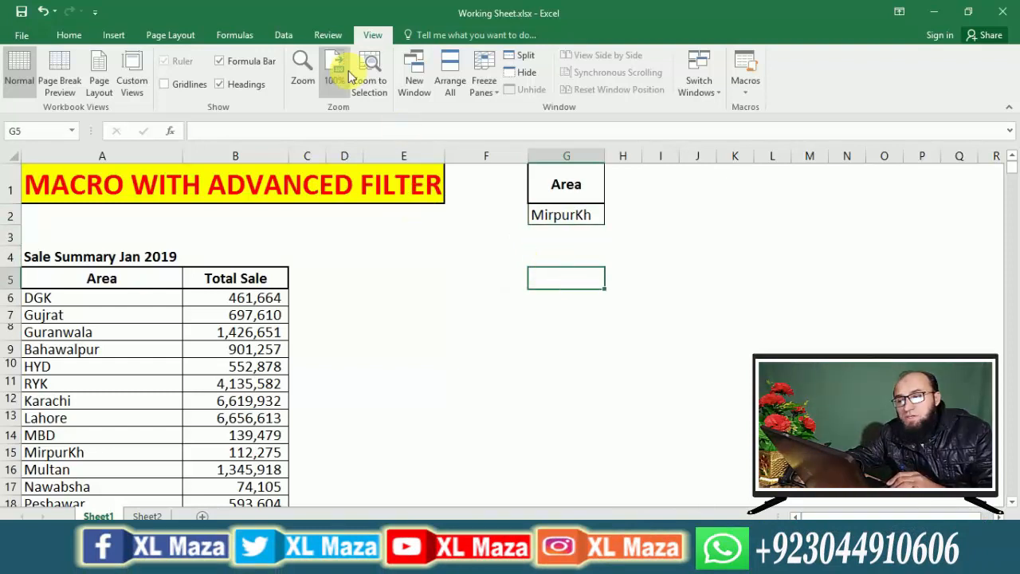
{"action": "left_click", "coordinate": [285, 37]}
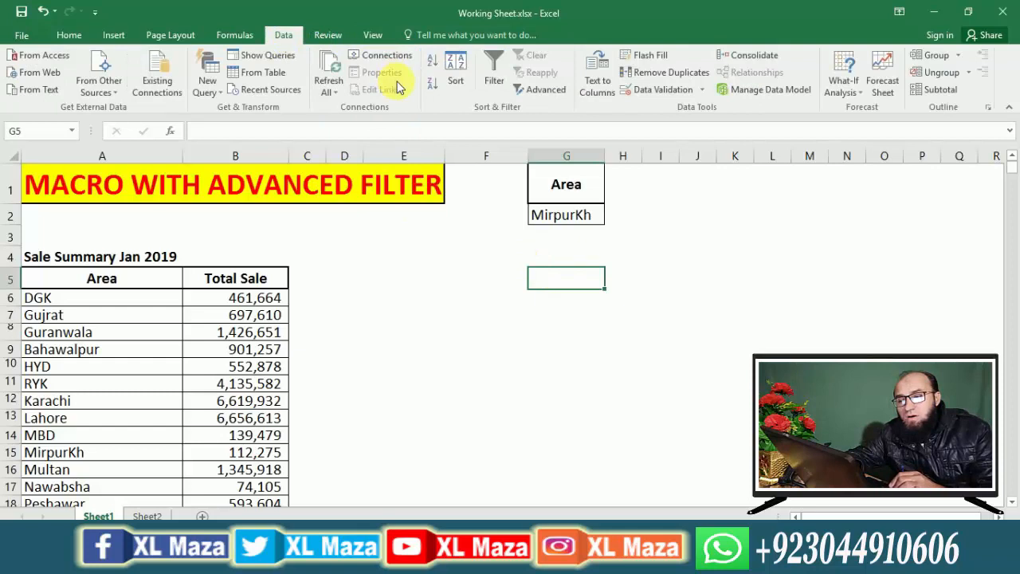
{"action": "left_click", "coordinate": [533, 92]}
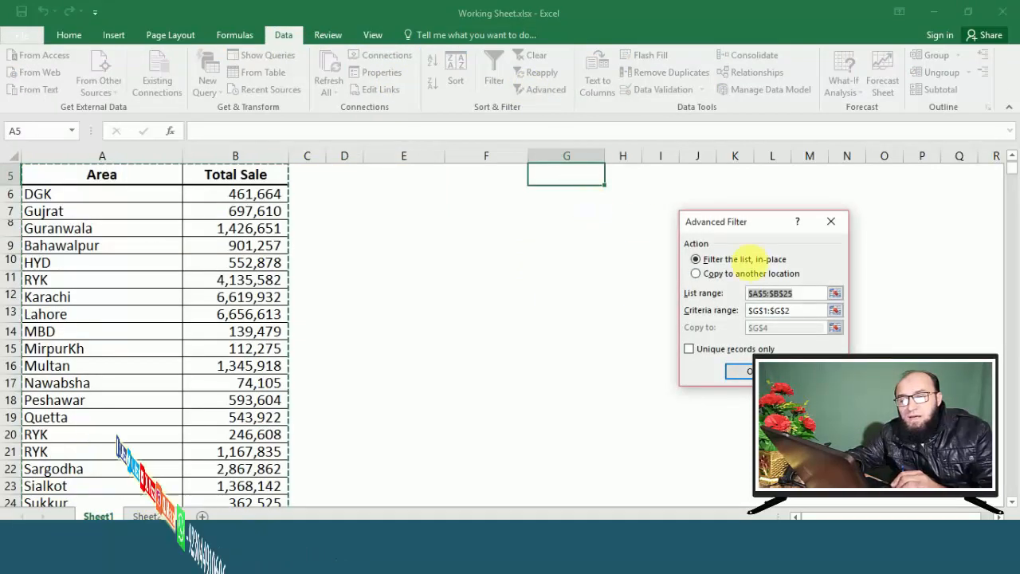
{"action": "left_click", "coordinate": [835, 310]}
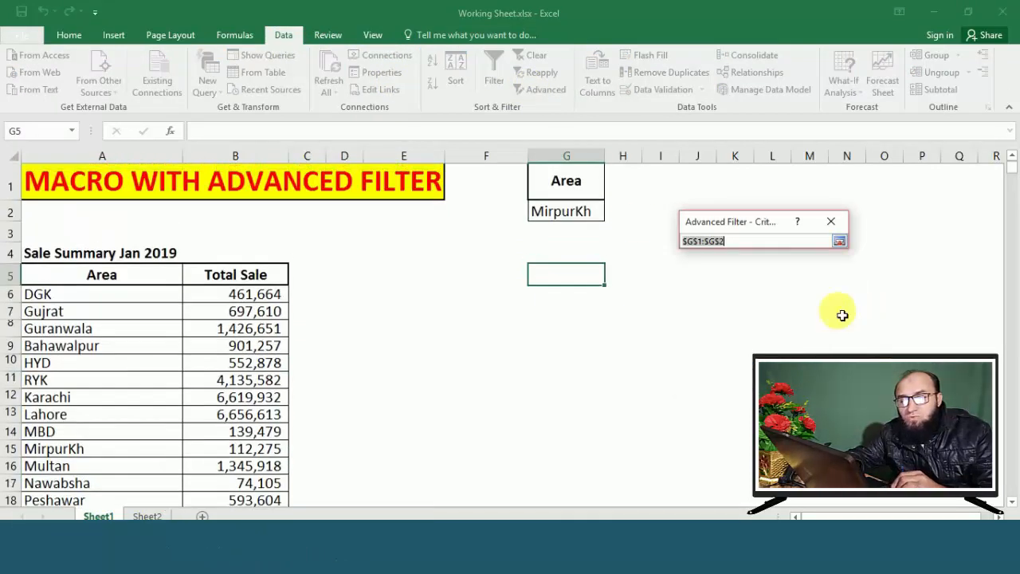
{"action": "left_click", "coordinate": [586, 188]}
{"action": "key", "text": "shift+Down"}
{"action": "key", "text": "Return"}
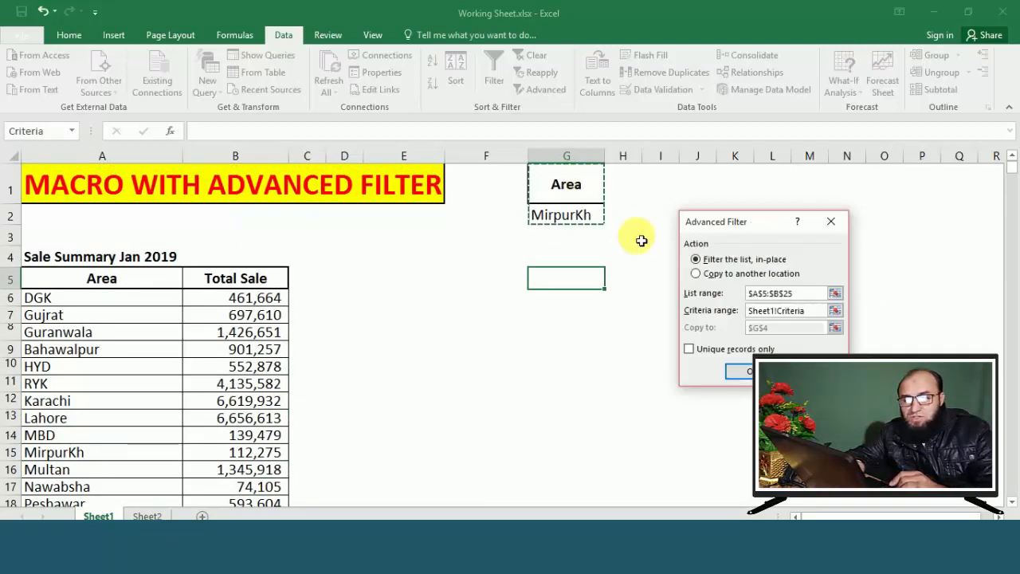
- Have the filter copy its results to another location starting at G4, and run it
{"action": "left_click", "coordinate": [710, 277]}
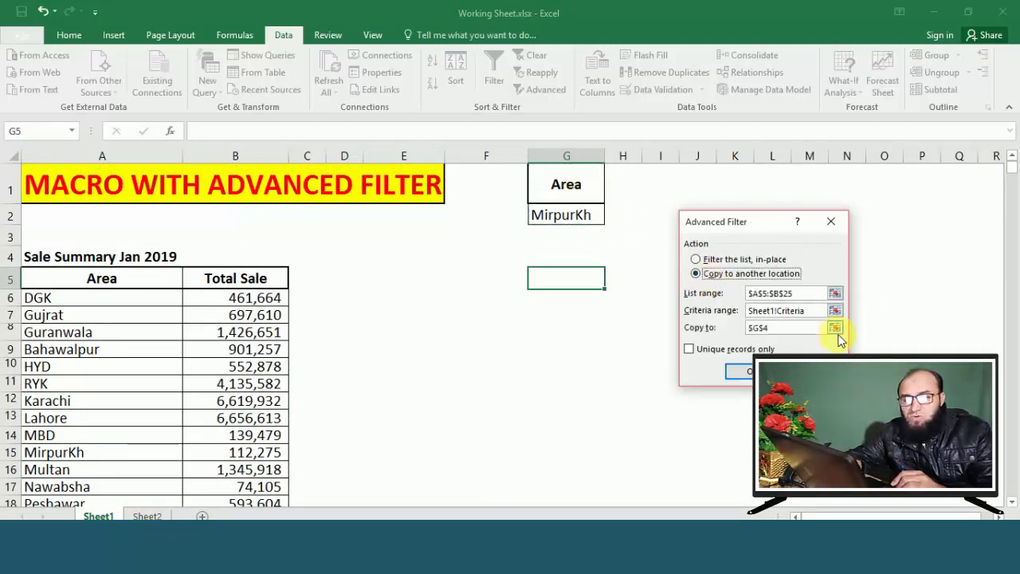
{"action": "left_click", "coordinate": [835, 328]}
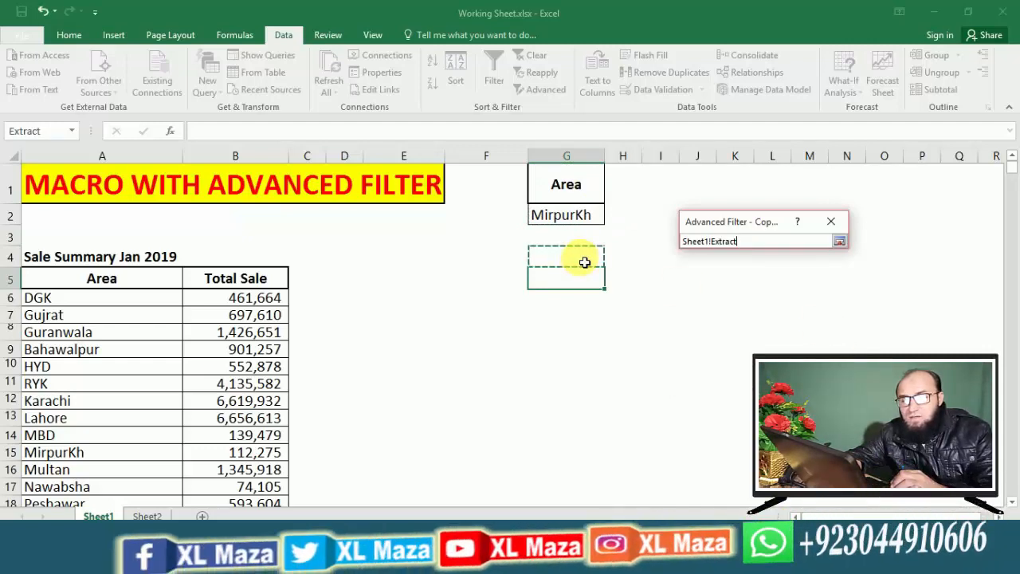
{"action": "key", "text": "Return"}
{"action": "left_click", "coordinate": [739, 372]}
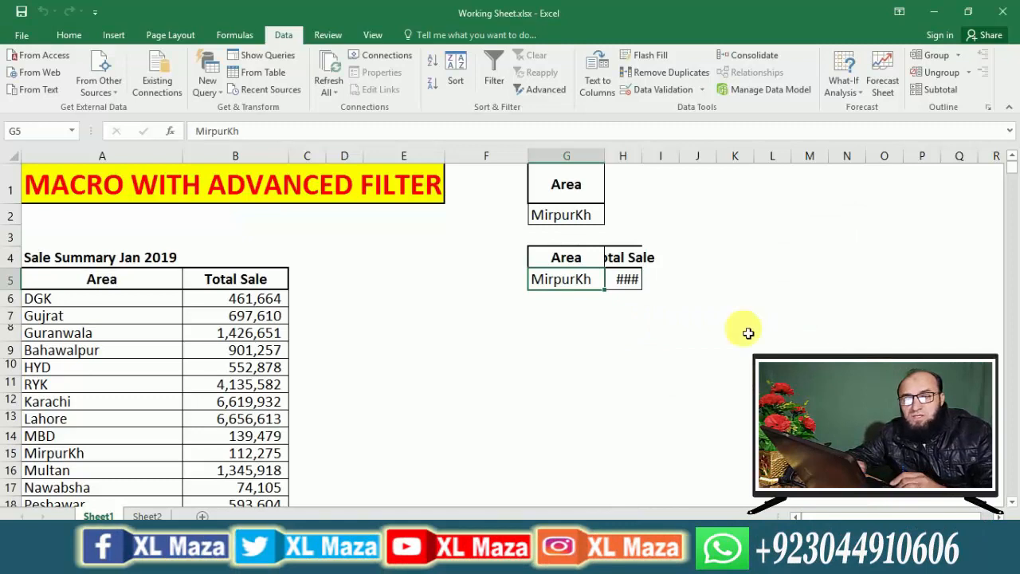
- Widen column H to fit the Total Sale figures, and run the FLTER macro
{"action": "left_click_drag", "start_coordinate": [652, 165], "coordinate": [692, 169]}
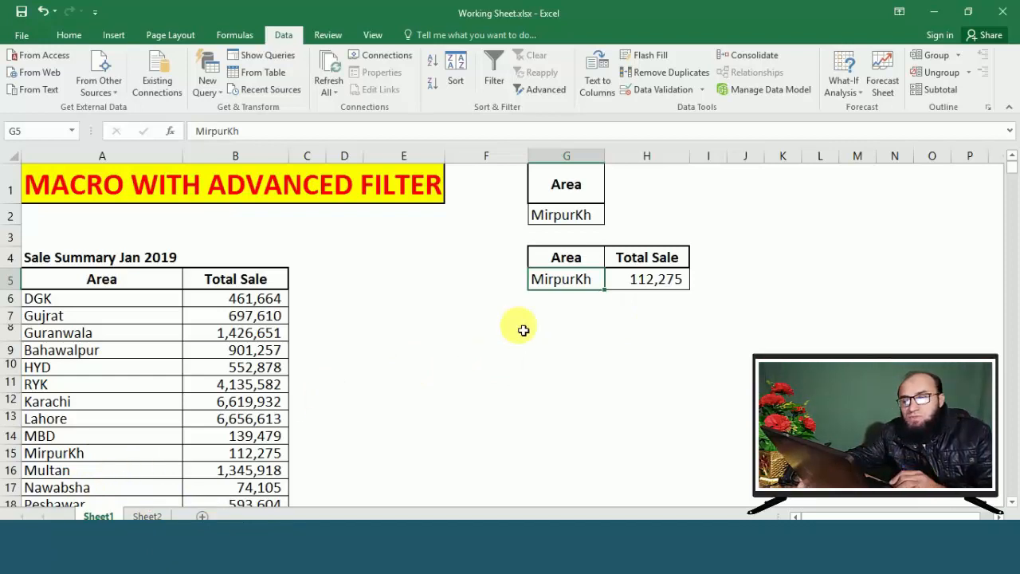
{"action": "left_click", "coordinate": [584, 258]}
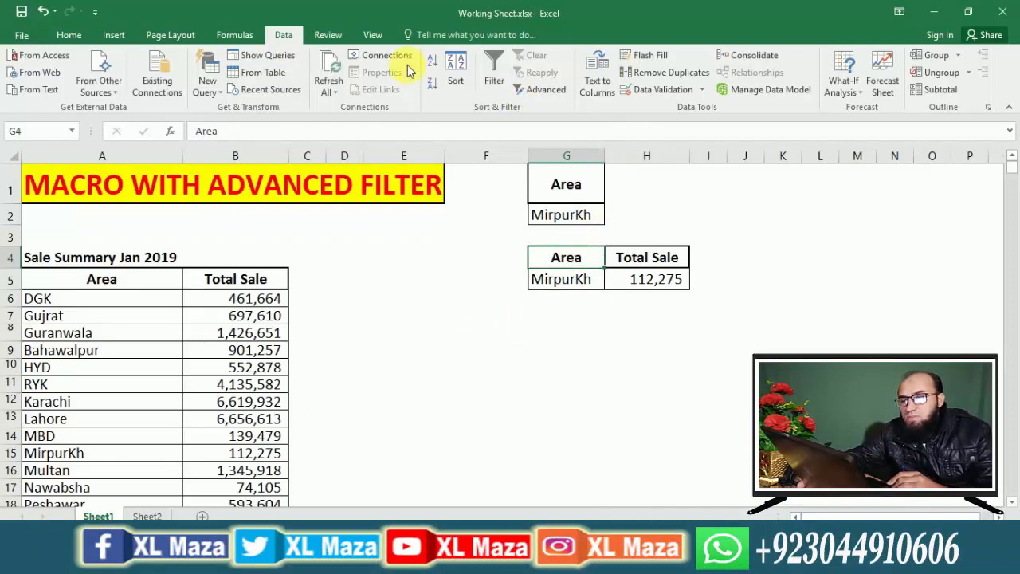
{"action": "left_click", "coordinate": [372, 35]}
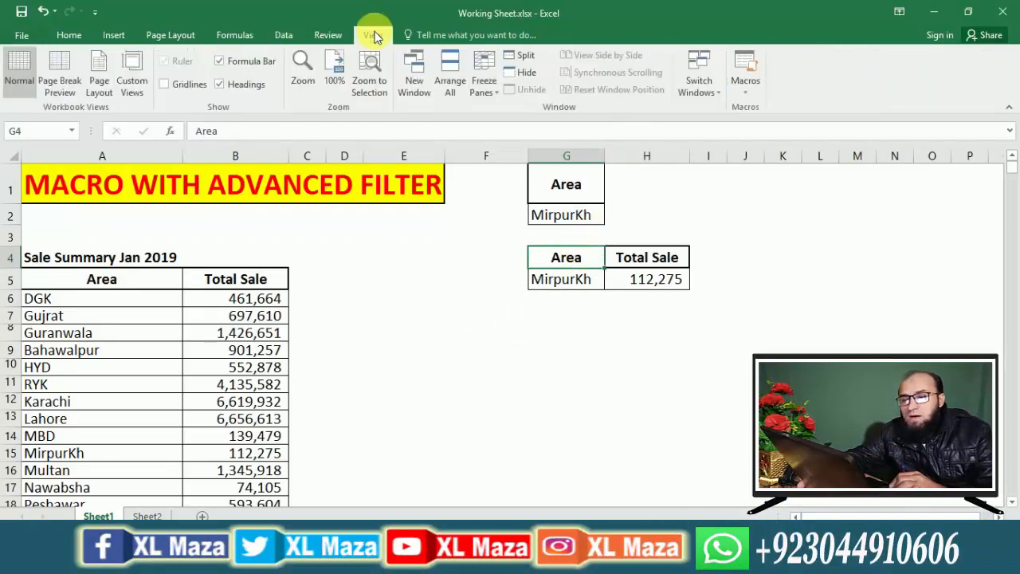
{"action": "left_click", "coordinate": [758, 97]}
{"action": "left_click", "coordinate": [778, 109]}
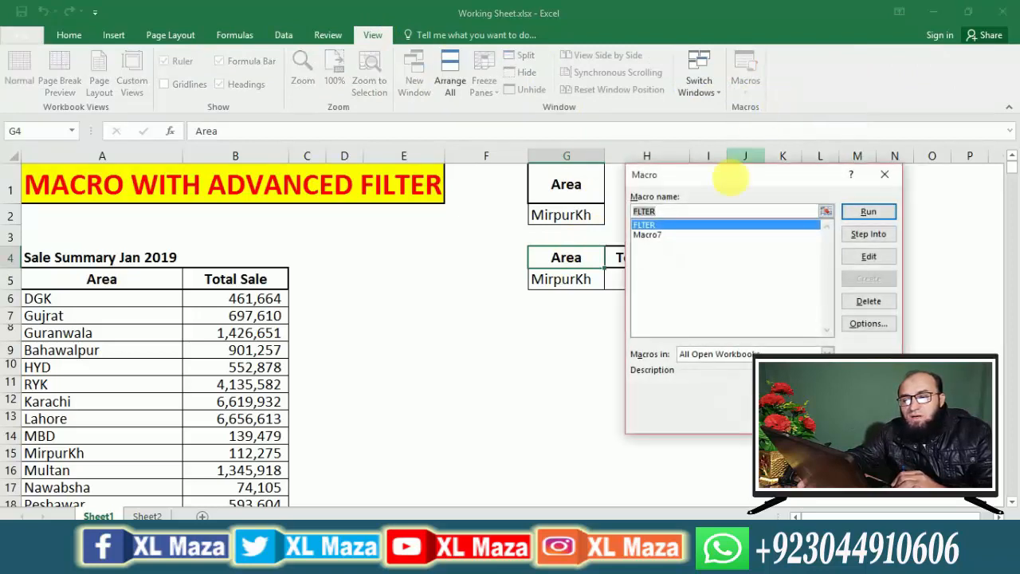
{"action": "left_click", "coordinate": [869, 214]}
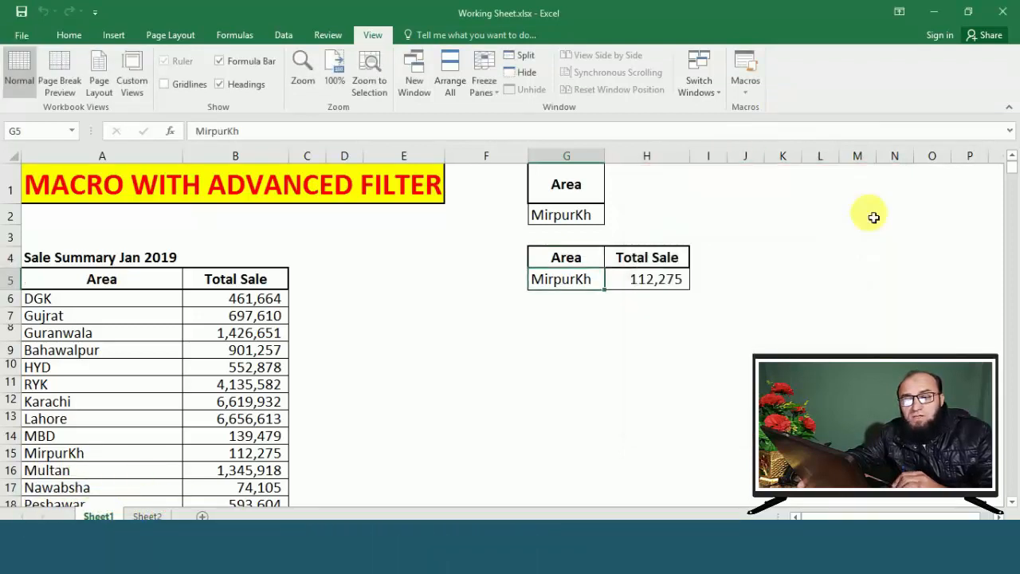
- Set the area criterion in G2 to Peshawar and run the FLTER macro
{"action": "left_click", "coordinate": [592, 224]}
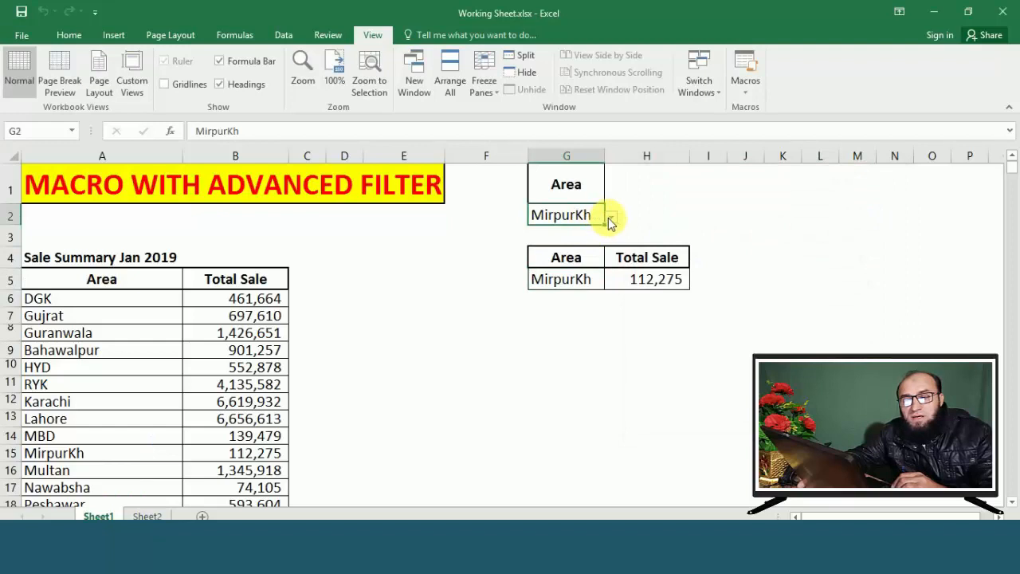
{"action": "left_click", "coordinate": [611, 217]}
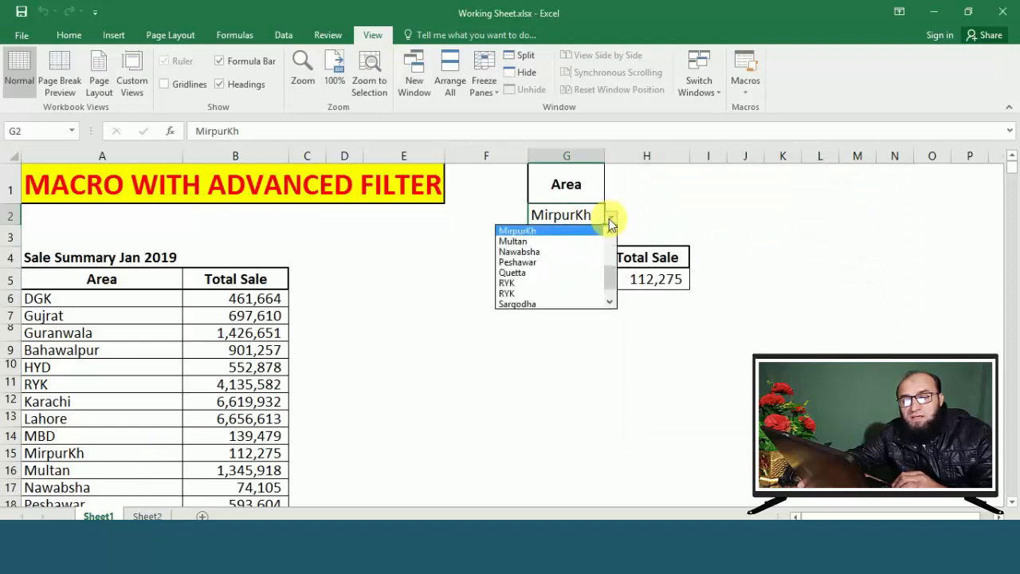
{"action": "left_click", "coordinate": [547, 262]}
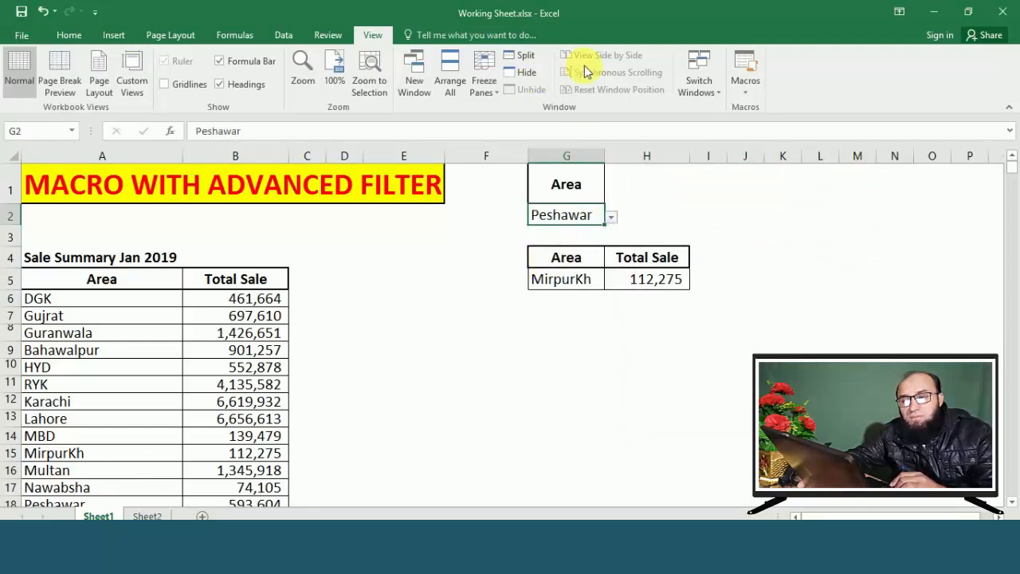
{"action": "left_click", "coordinate": [748, 89]}
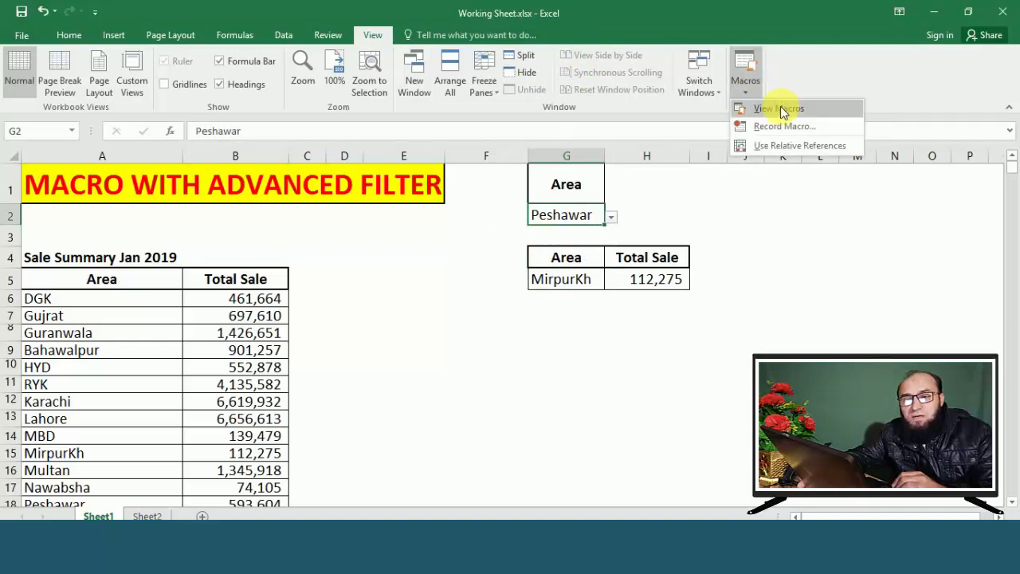
{"action": "left_click", "coordinate": [781, 109]}
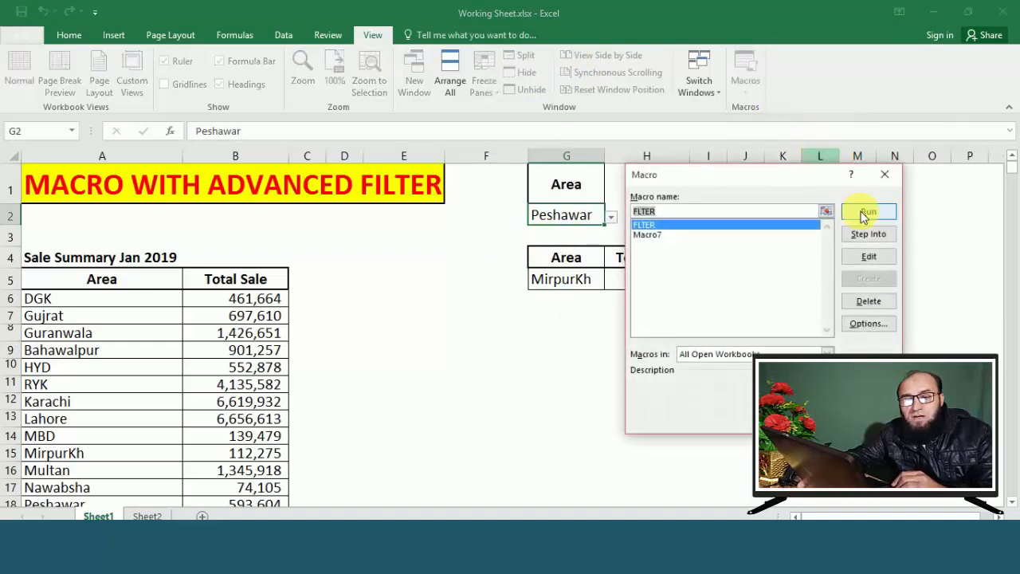
{"action": "left_click", "coordinate": [865, 213]}
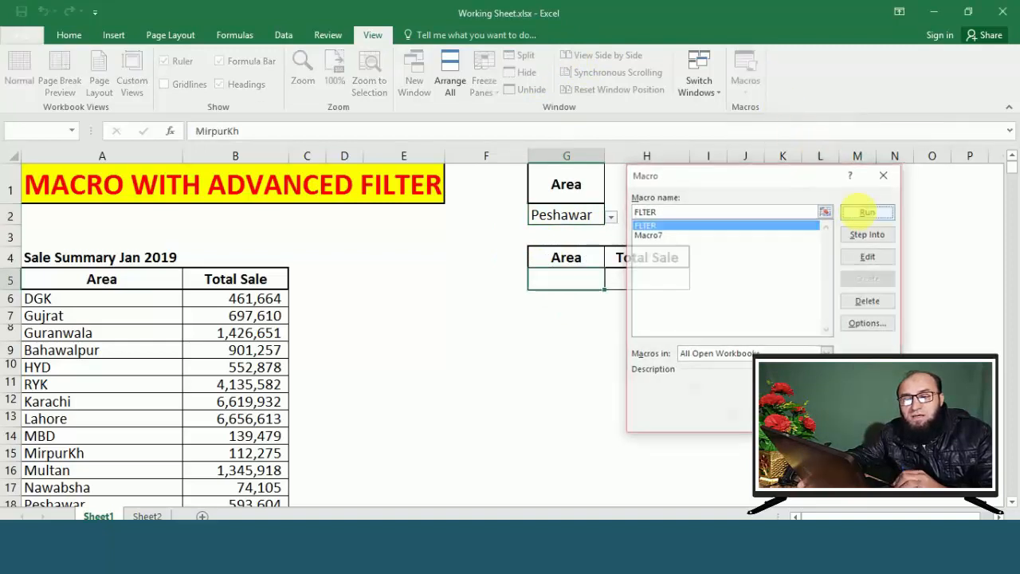
- Set the area criterion in G2 to RYK and rerun the FLTER macro
{"action": "left_click", "coordinate": [589, 224]}
{"action": "left_click", "coordinate": [613, 221]}
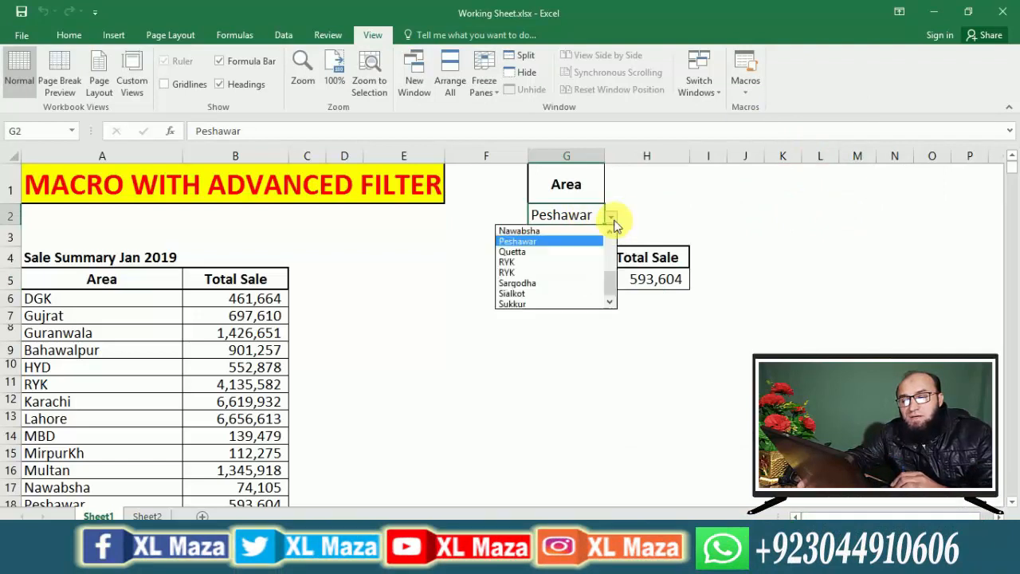
{"action": "left_click", "coordinate": [559, 260]}
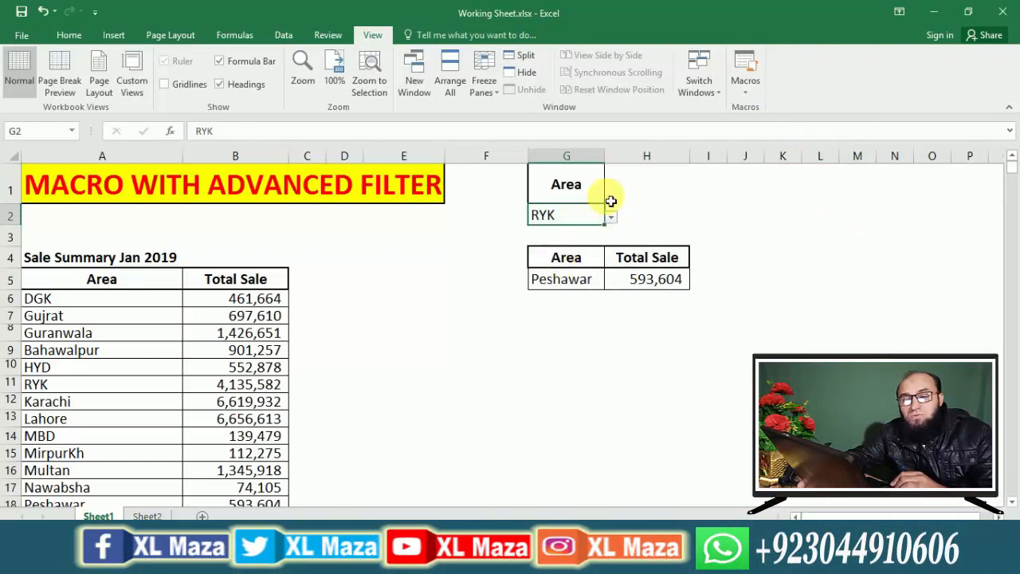
{"action": "left_click", "coordinate": [751, 90]}
{"action": "left_click", "coordinate": [778, 109]}
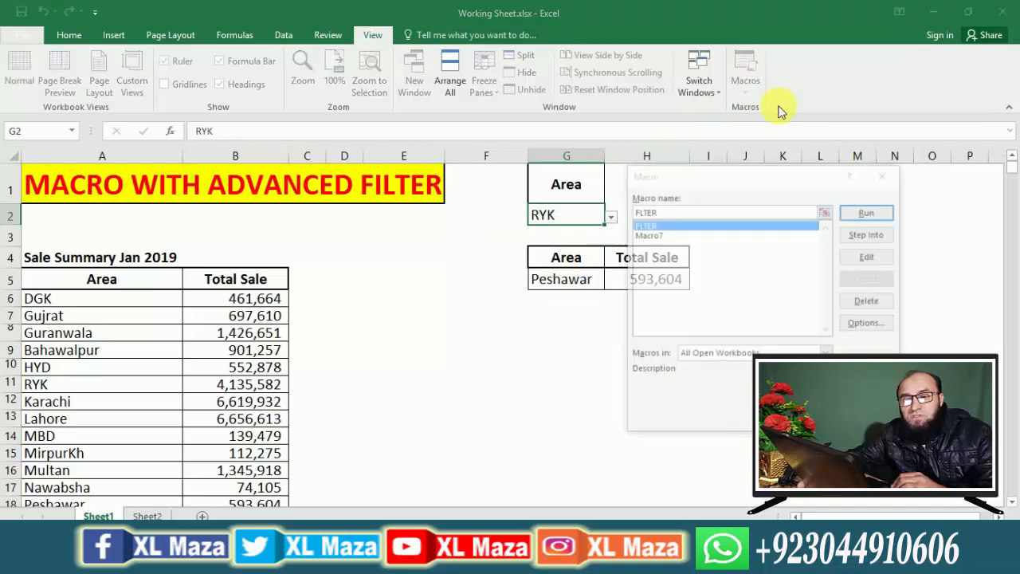
{"action": "left_click", "coordinate": [870, 212]}
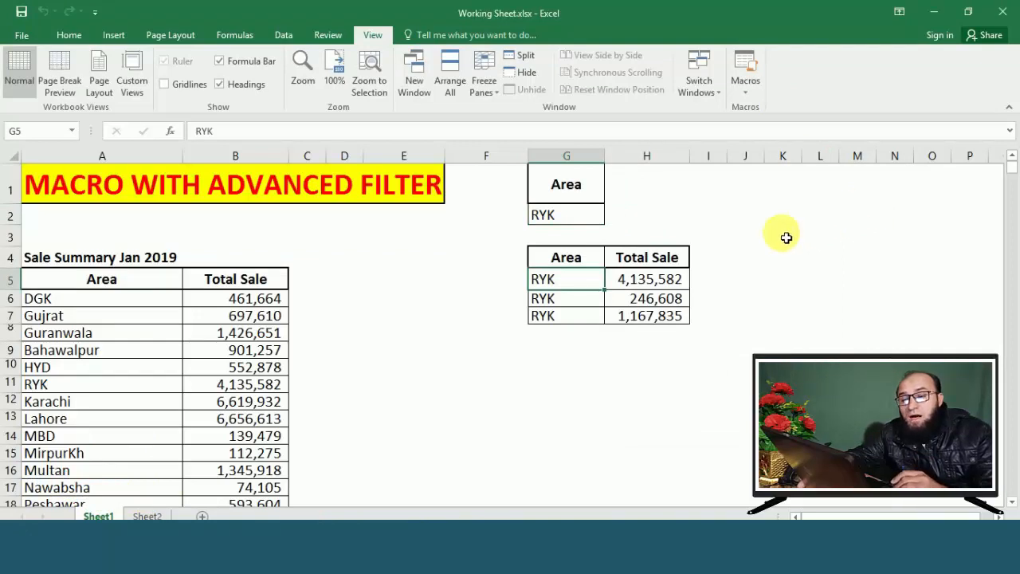
- Draw an oval shape about 0.72" high and 1.25" wide over cells H1:H2, beside the Area criterion
{"action": "left_click", "coordinate": [676, 193]}
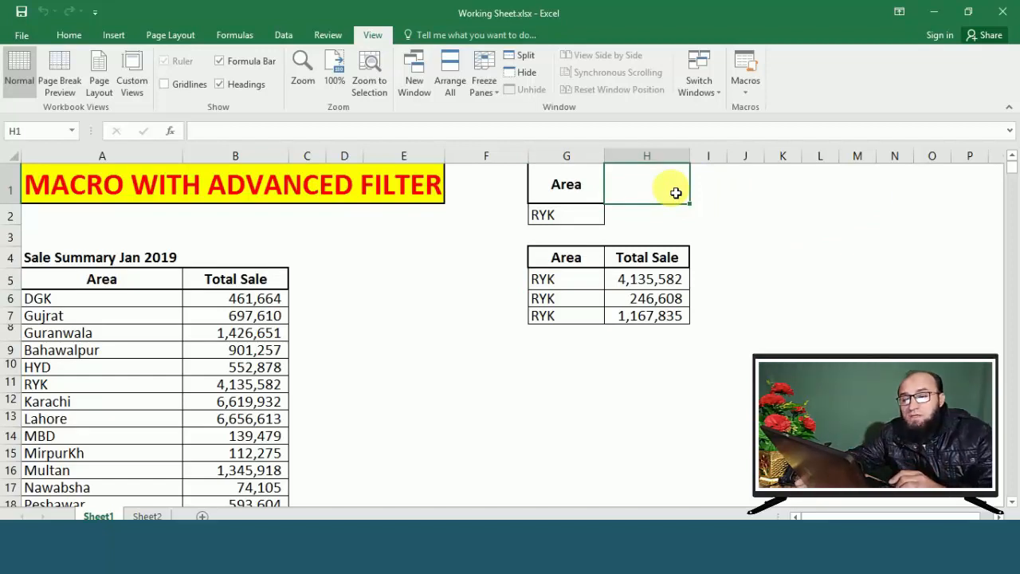
{"action": "left_click", "coordinate": [113, 36]}
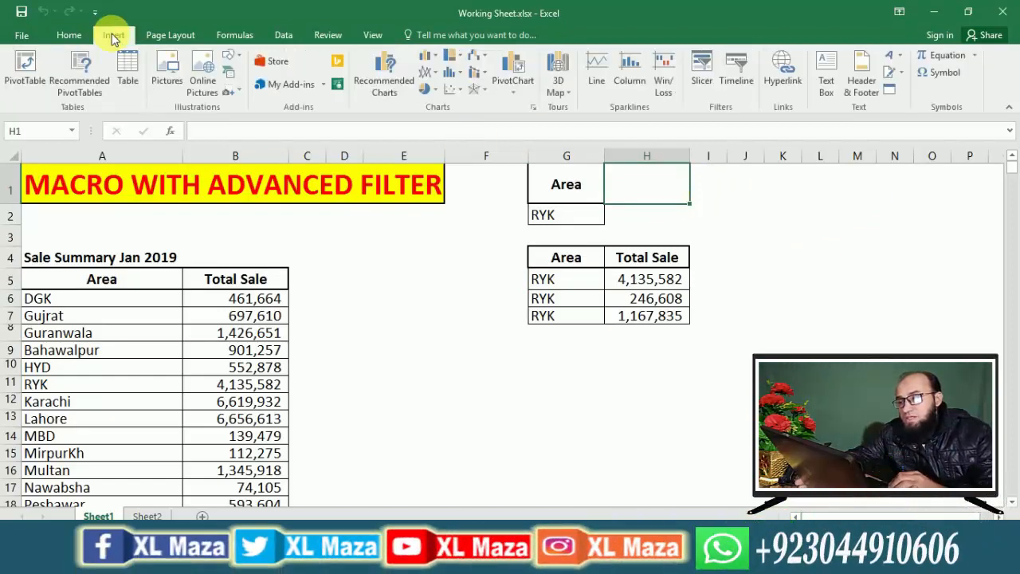
{"action": "left_click", "coordinate": [236, 54]}
{"action": "left_click", "coordinate": [281, 86]}
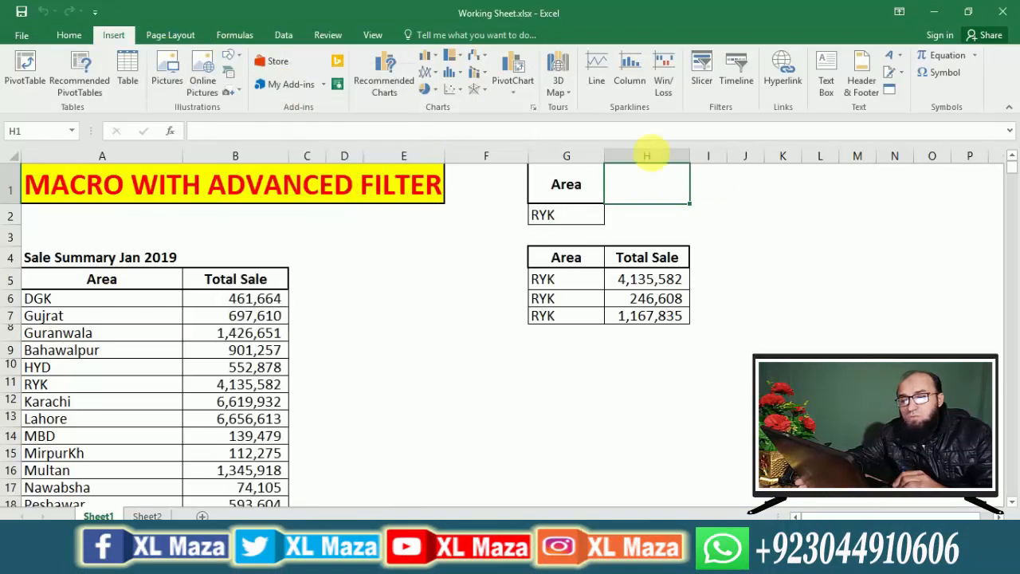
{"action": "mouse_move", "coordinate": [630, 180]}
{"action": "left_mouse_down"}
{"action": "mouse_move", "coordinate": [728, 234]}
{"action": "mouse_move", "coordinate": [682, 194]}
{"action": "left_mouse_up"}
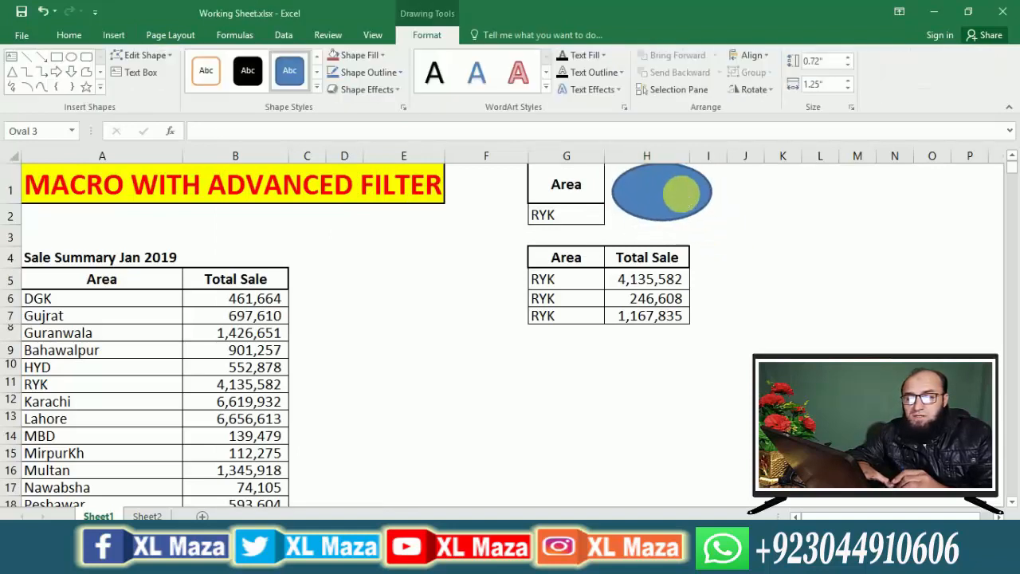
- Add the text FILTER inside the oval shape
{"action": "right_click", "coordinate": [686, 198]}
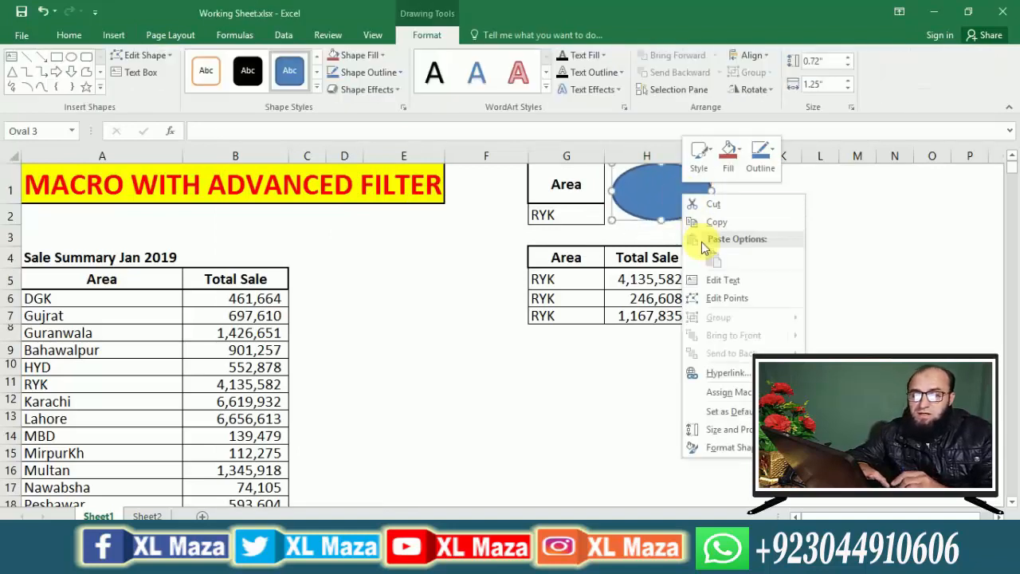
{"action": "left_click", "coordinate": [720, 280]}
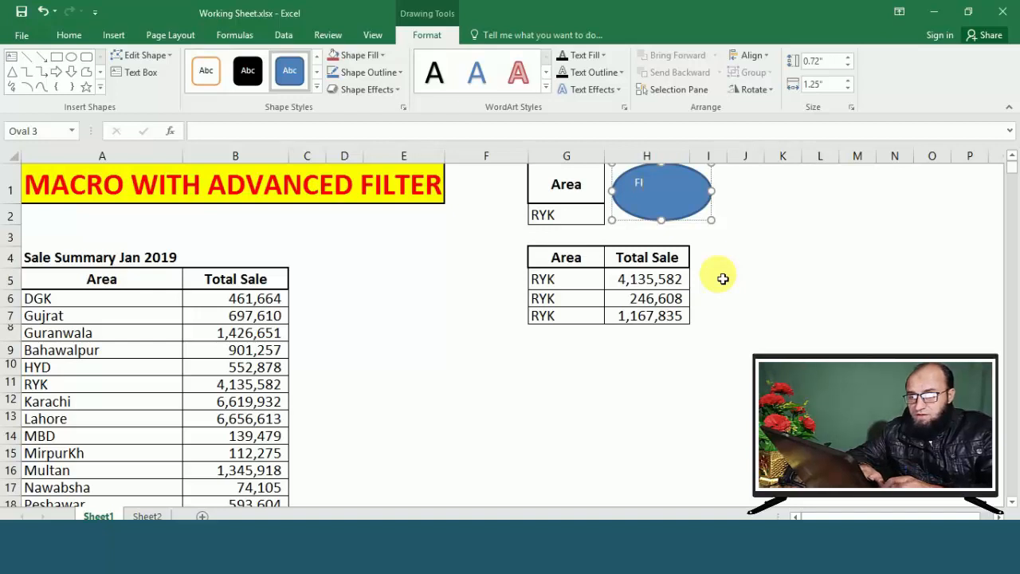
{"action": "type", "text": "FILTER"}
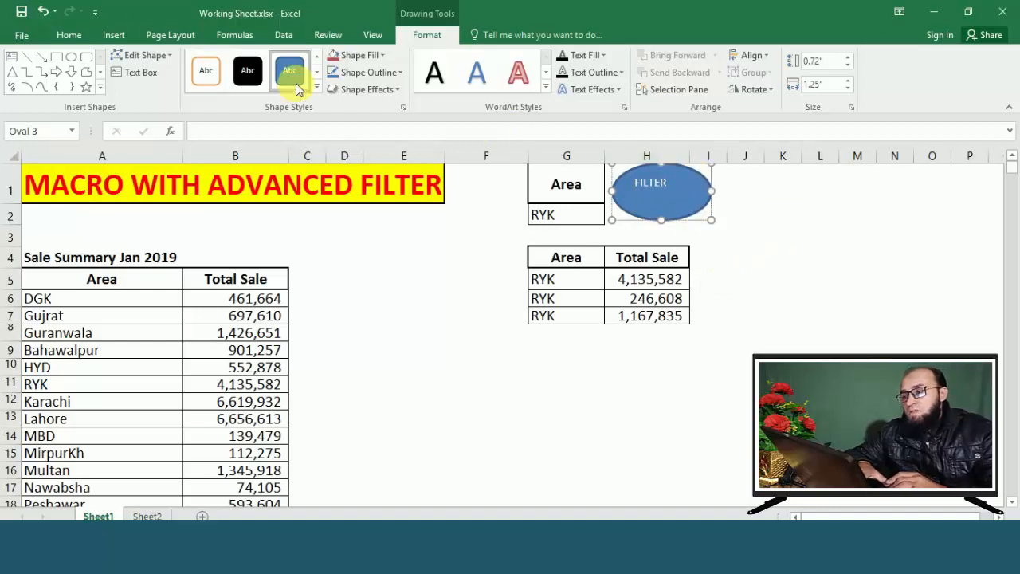
- Centre the oval's FILTER text vertically and horizontally, make it bold and set its font size to 18
{"action": "left_click", "coordinate": [72, 36]}
{"action": "left_click", "coordinate": [243, 63]}
{"action": "left_click", "coordinate": [301, 62]}
{"action": "left_click", "coordinate": [299, 82]}
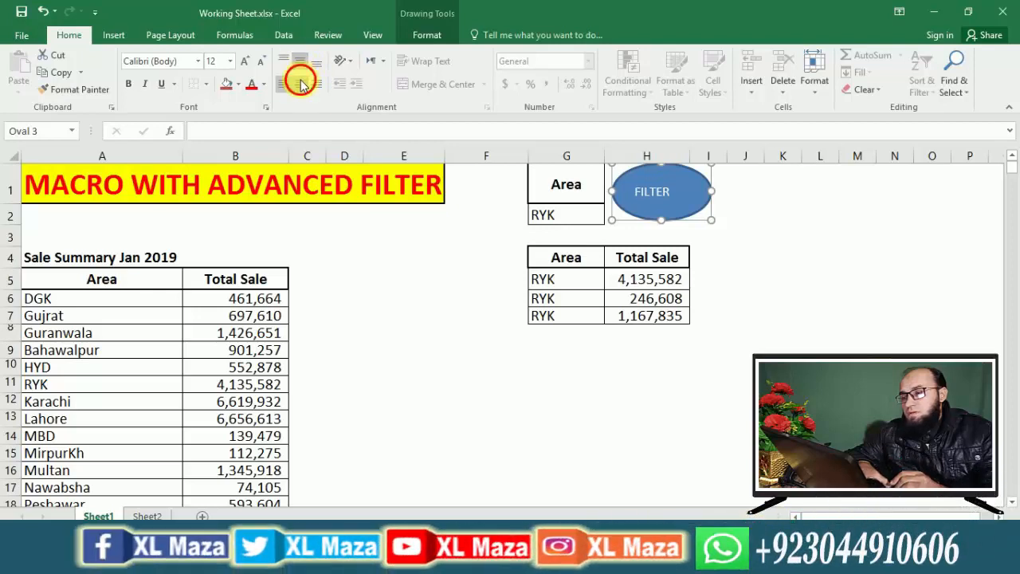
{"action": "left_click", "coordinate": [125, 88]}
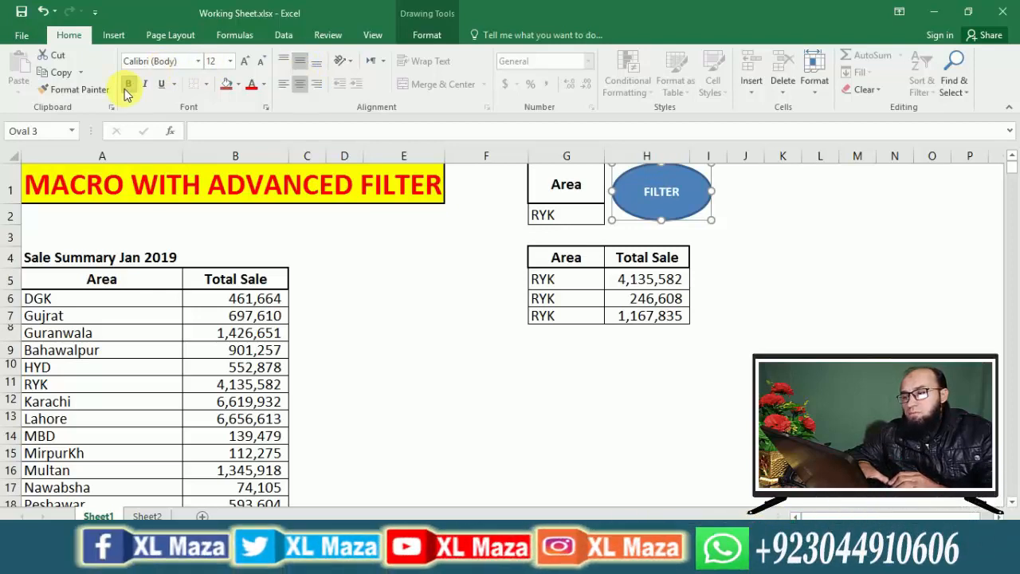
{"action": "left_click", "coordinate": [246, 62]}
{"action": "left_click", "coordinate": [246, 62]}
{"action": "left_click", "coordinate": [246, 62]}
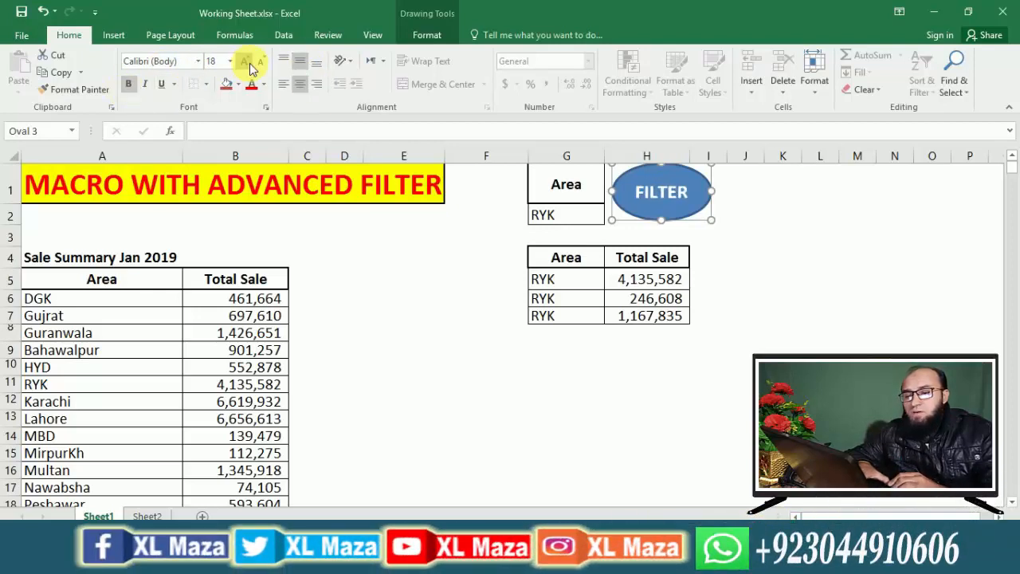
{"action": "left_click", "coordinate": [737, 244]}
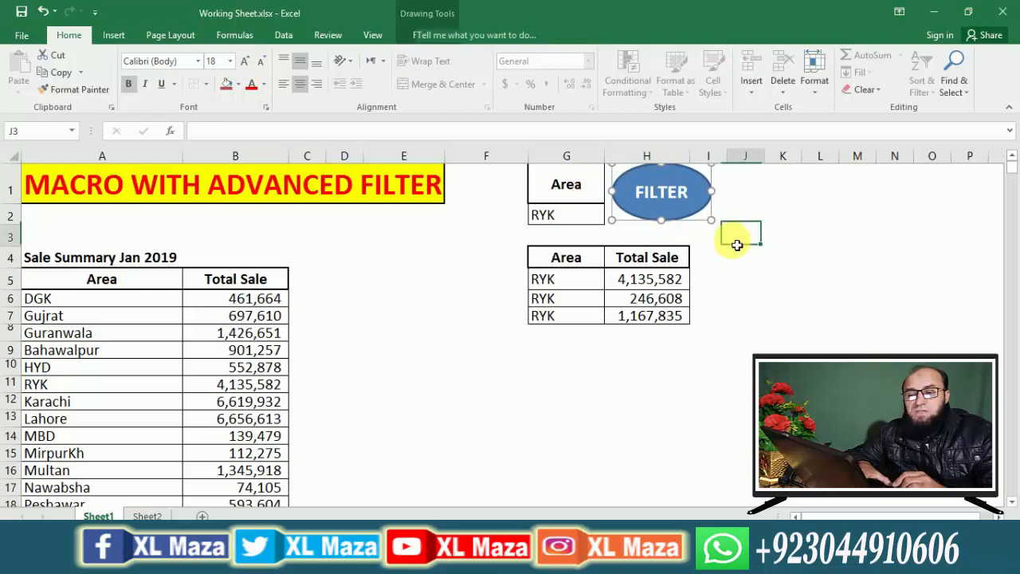
- Assign the FLTER macro to the oval FILTER shape
{"action": "right_click", "coordinate": [684, 216]}
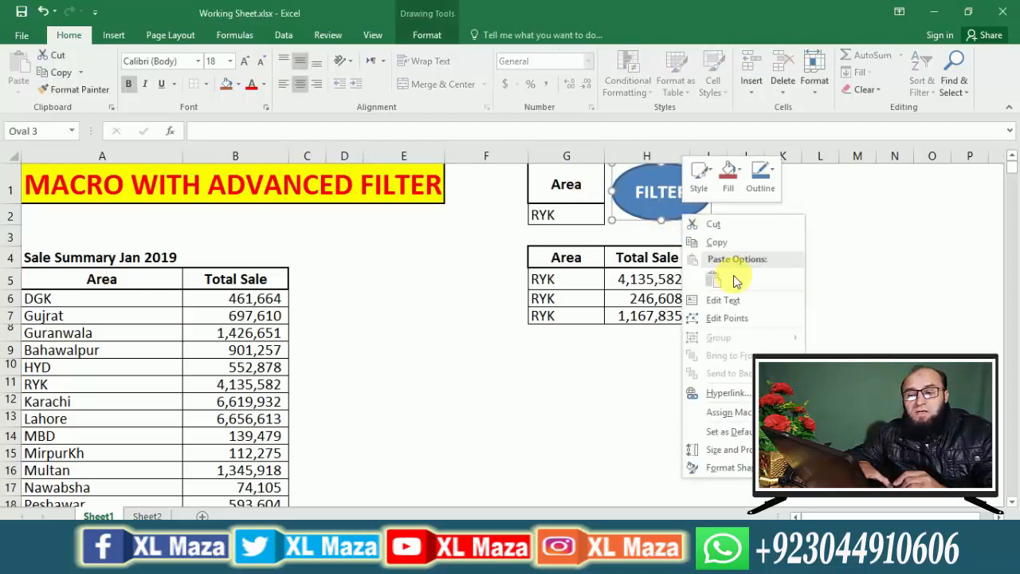
{"action": "left_click", "coordinate": [740, 421]}
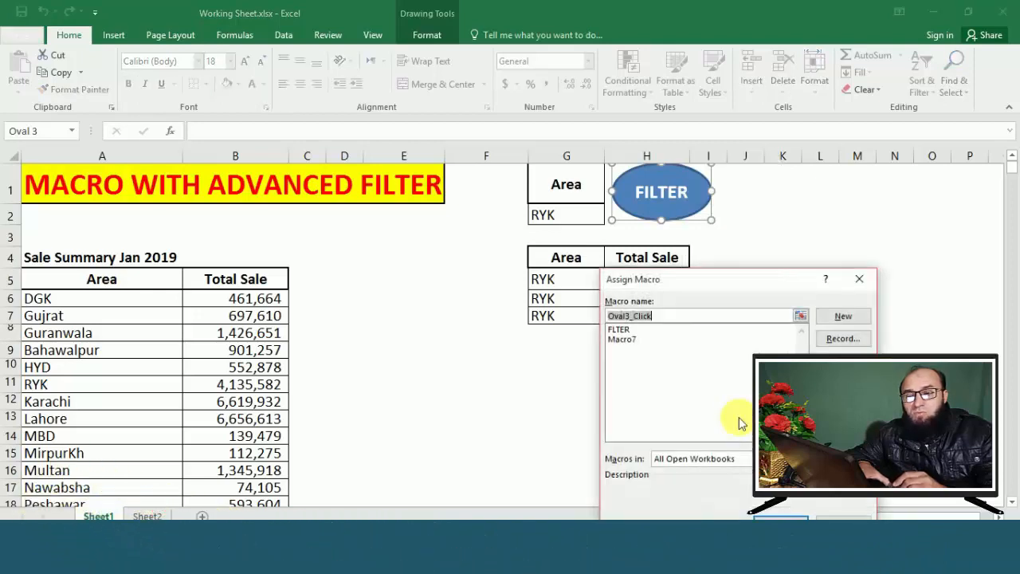
{"action": "left_click", "coordinate": [652, 329]}
{"action": "left_click_drag", "start_coordinate": [704, 279], "coordinate": [740, 248]}
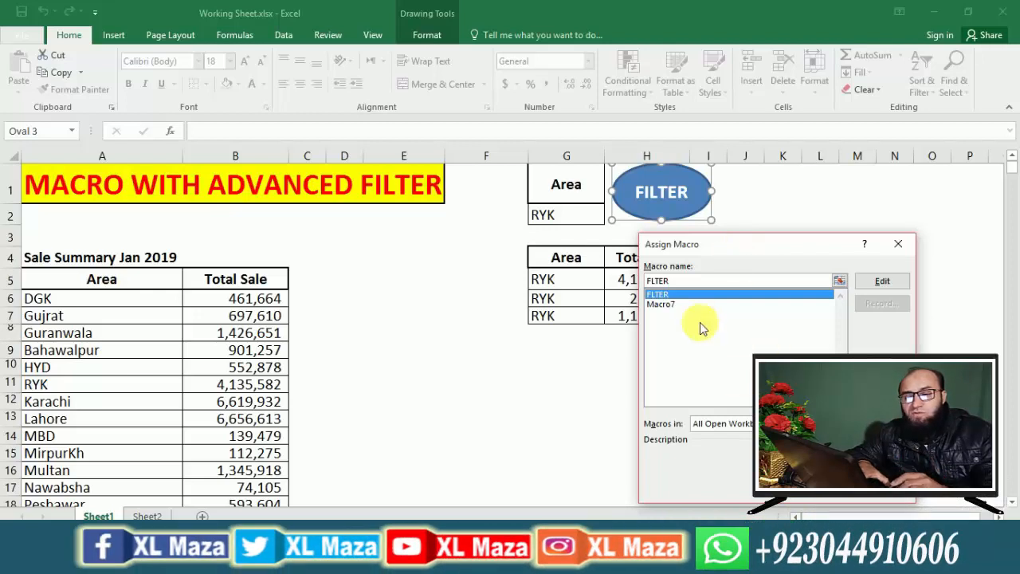
{"action": "left_click", "coordinate": [815, 496]}
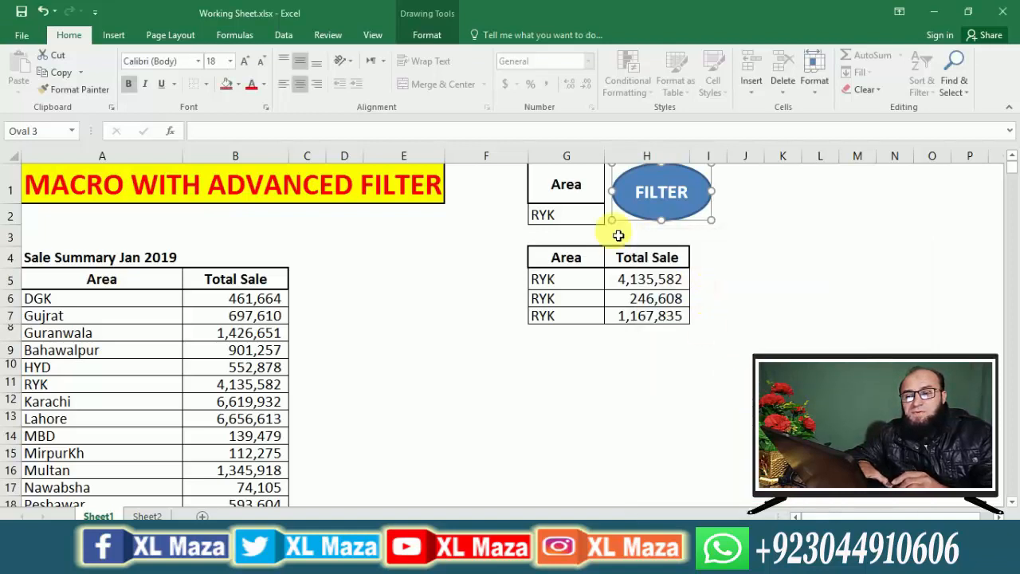
- Set the area criterion in G2 to Karachi and run the macro with the oval FILTER shape
{"action": "left_click", "coordinate": [586, 214]}
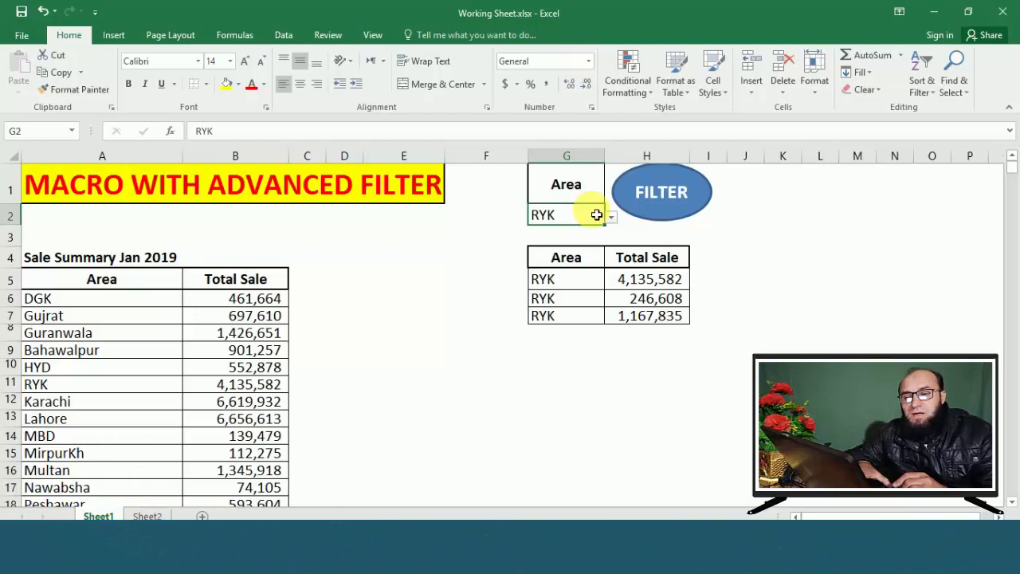
{"action": "left_click", "coordinate": [610, 217]}
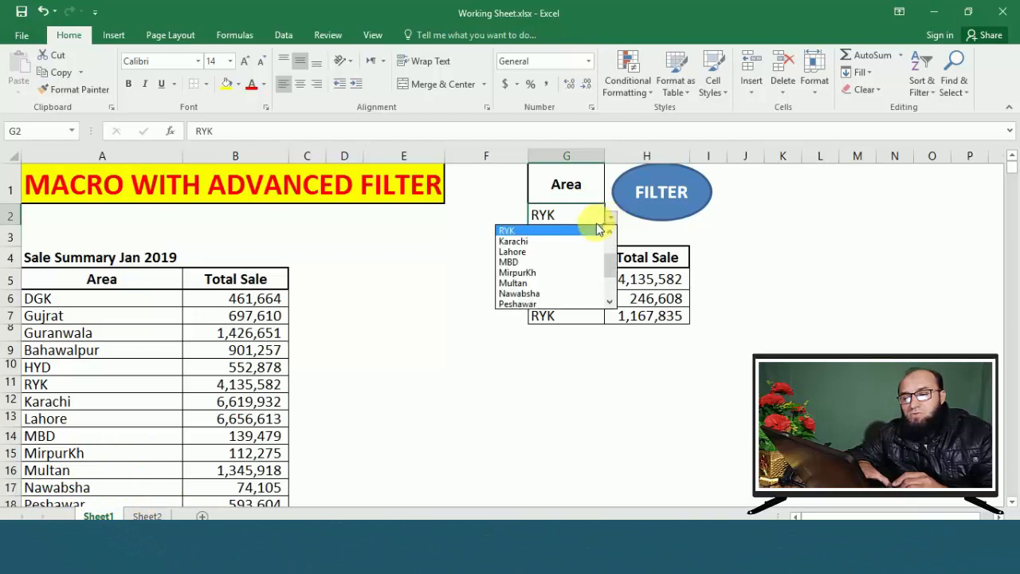
{"action": "left_click", "coordinate": [557, 241]}
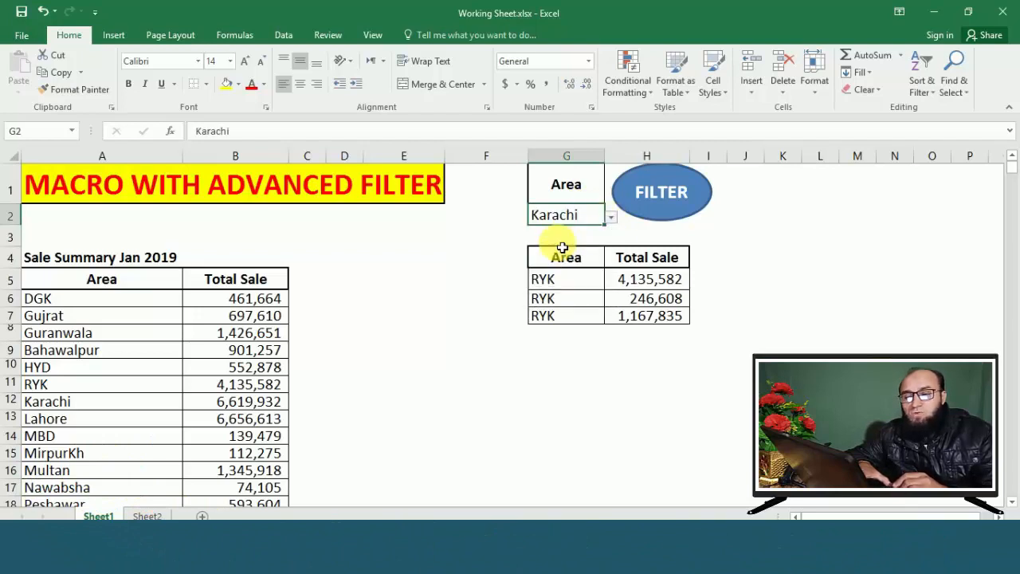
{"action": "left_click", "coordinate": [679, 214]}
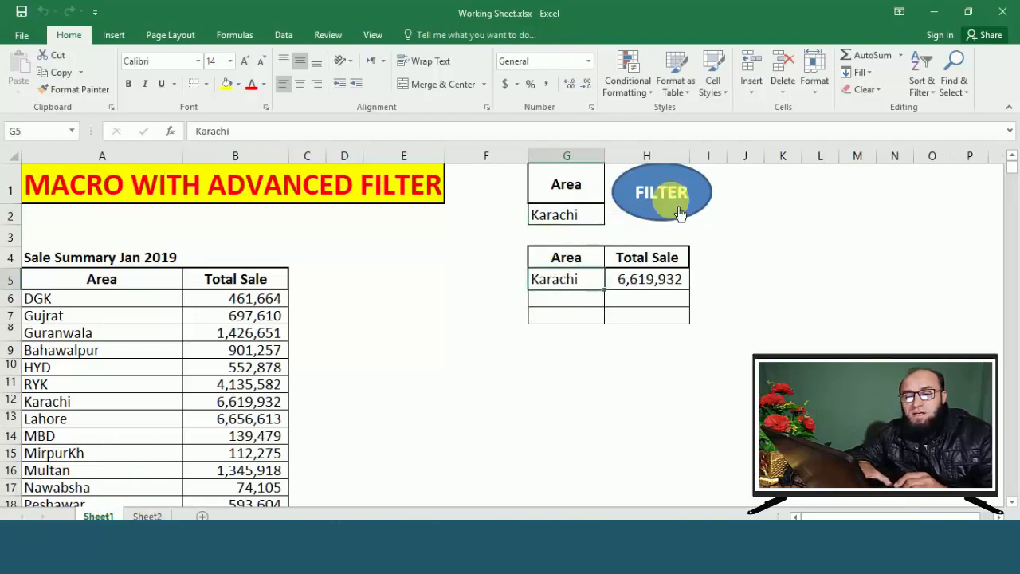
- Change the area criterion in G2 to Multan and run the filter again from the oval shape
{"action": "left_click", "coordinate": [610, 219]}
{"action": "left_click", "coordinate": [540, 271]}
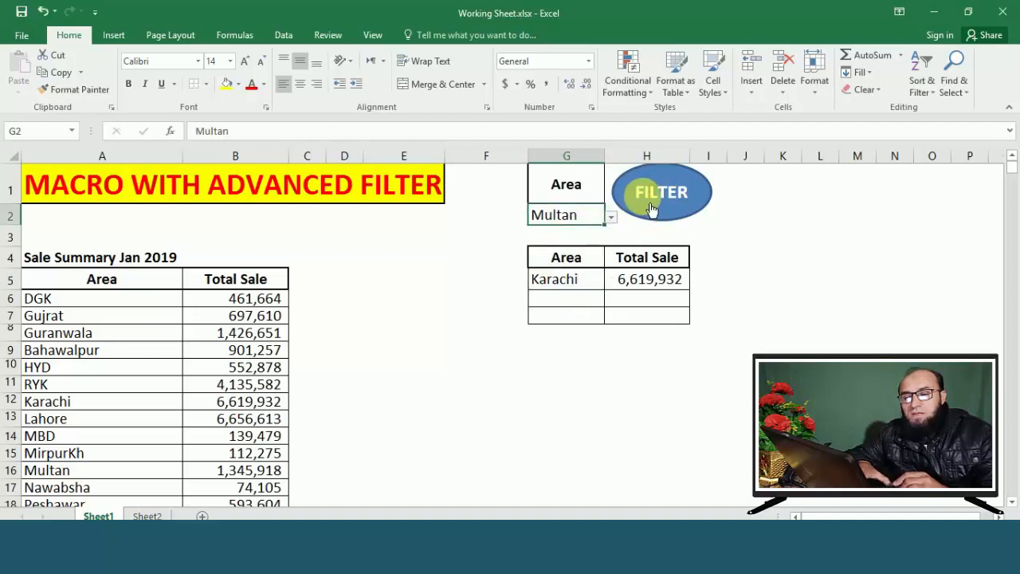
{"action": "left_click", "coordinate": [652, 208]}
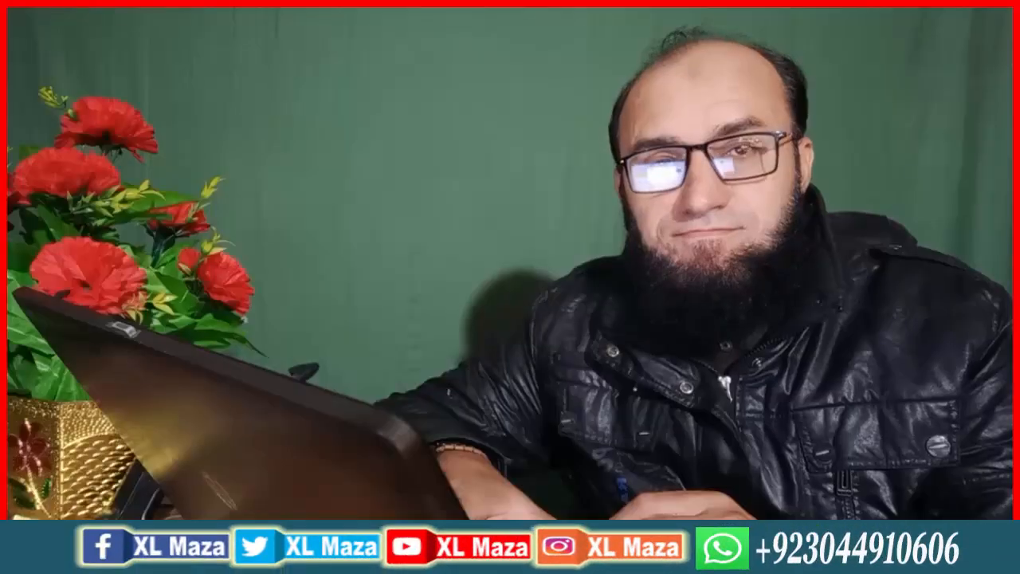